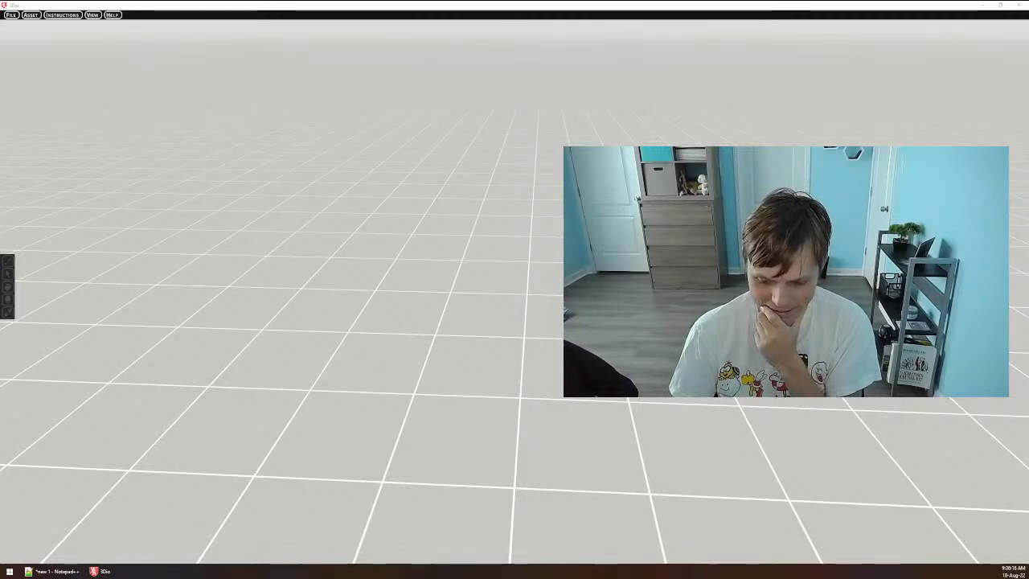
# Open the About information to review the build release notes, and close it again.
pyautogui.moveTo(324, 308); pyautogui.dragTo(380, 339, button='middle')
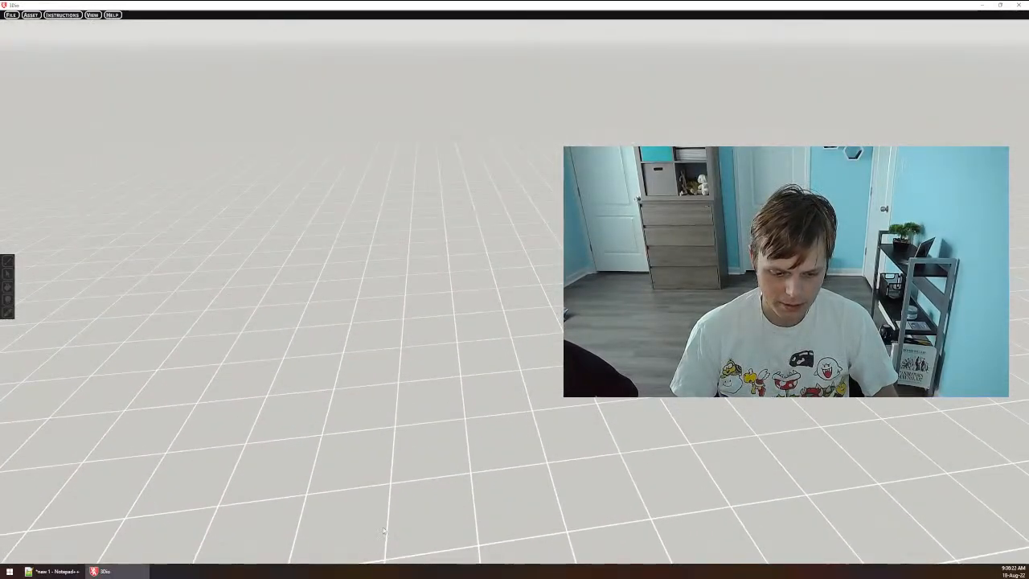
pyautogui.moveTo(383, 530); pyautogui.dragTo(493, 332, button='middle')
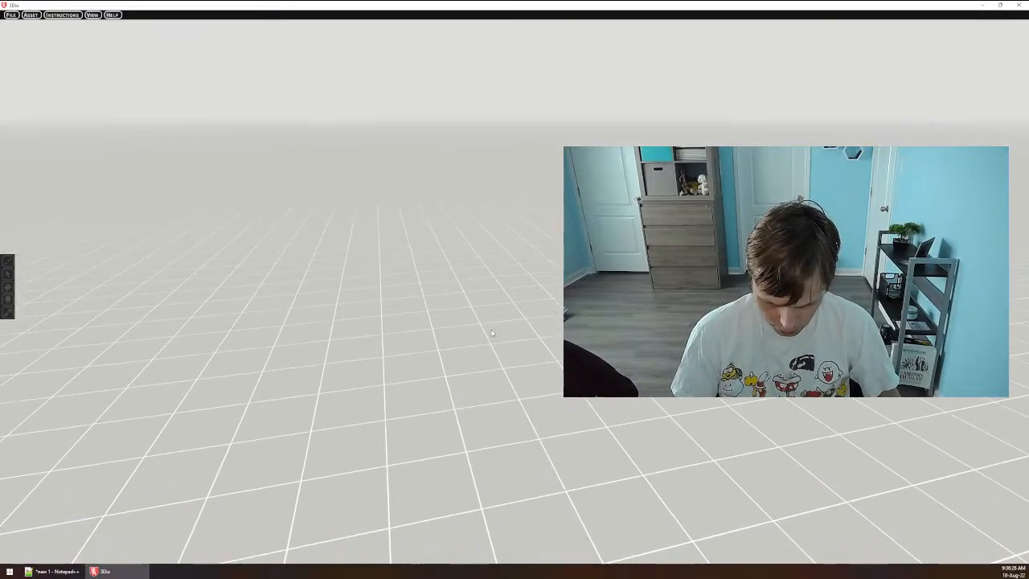
pyautogui.click(112, 15)
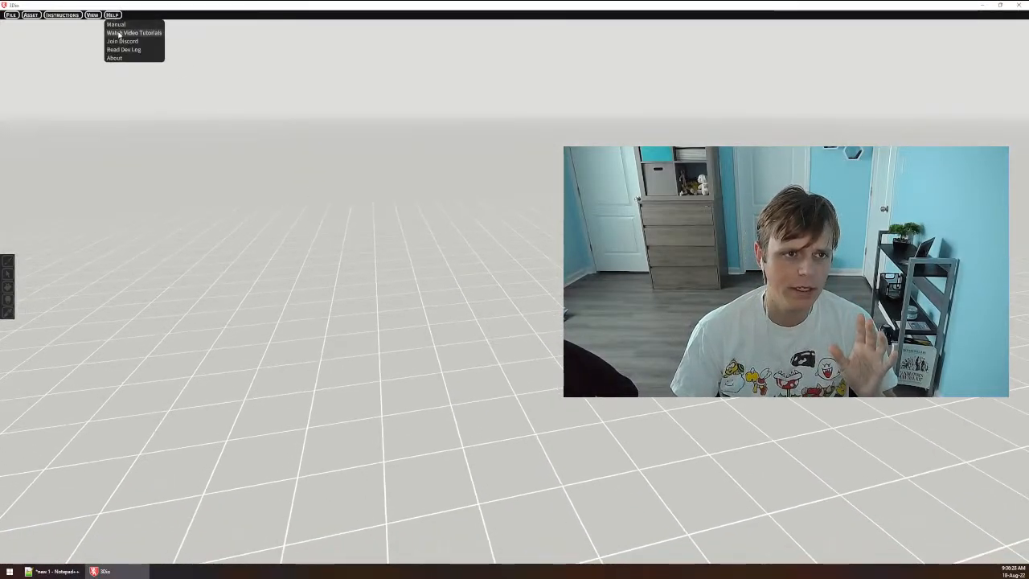
pyautogui.click(115, 58)
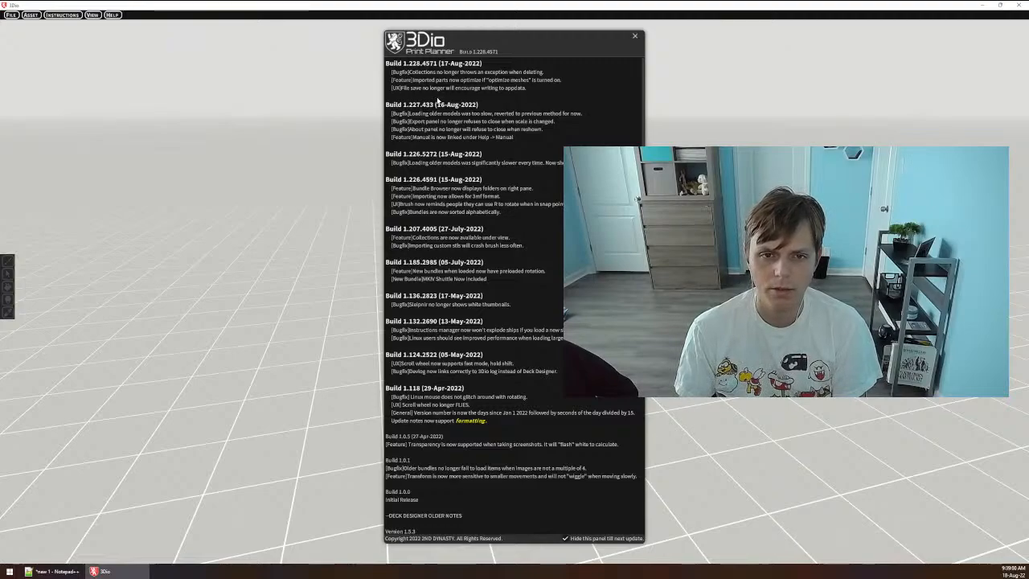
pyautogui.click(635, 37)
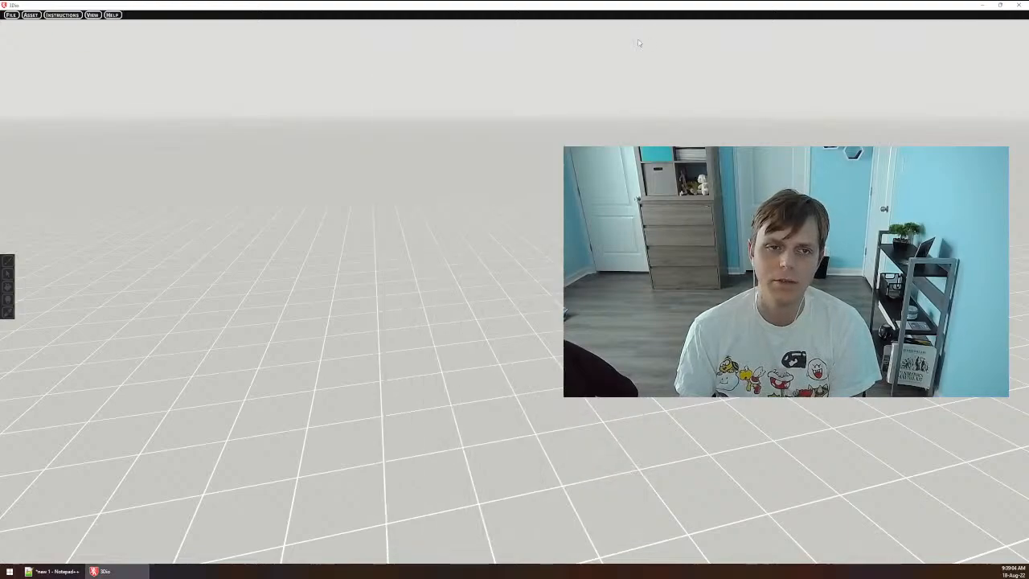
pyautogui.click(112, 14)
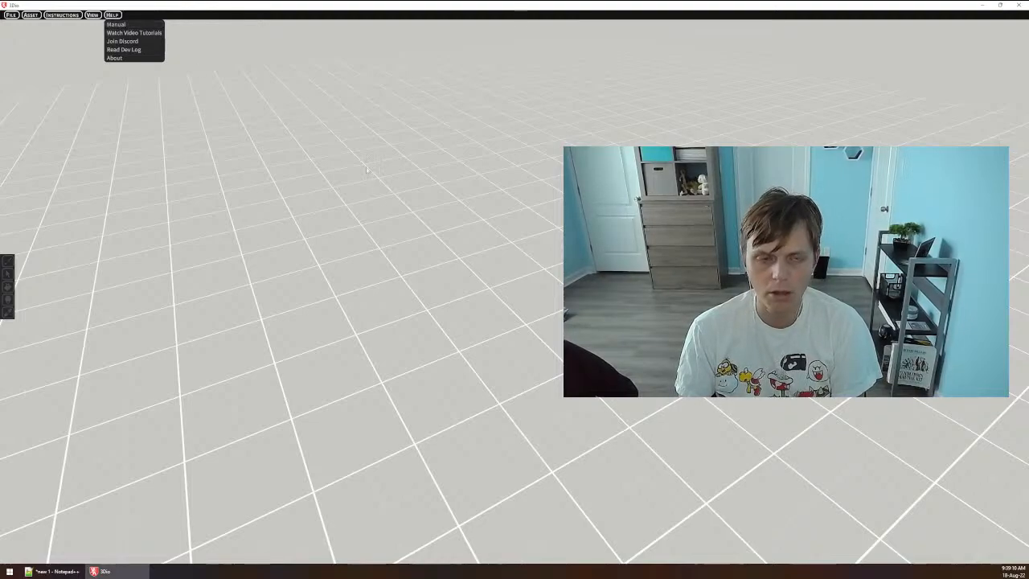
pyautogui.click(113, 14)
pyautogui.click(114, 15)
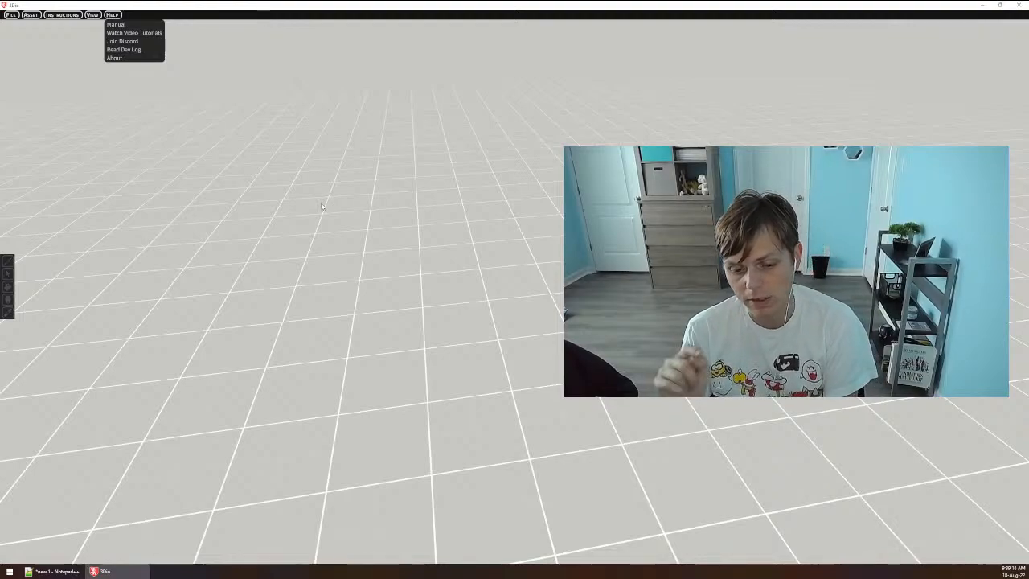
pyautogui.moveTo(328, 216); pyautogui.dragTo(318, 215, button='right')
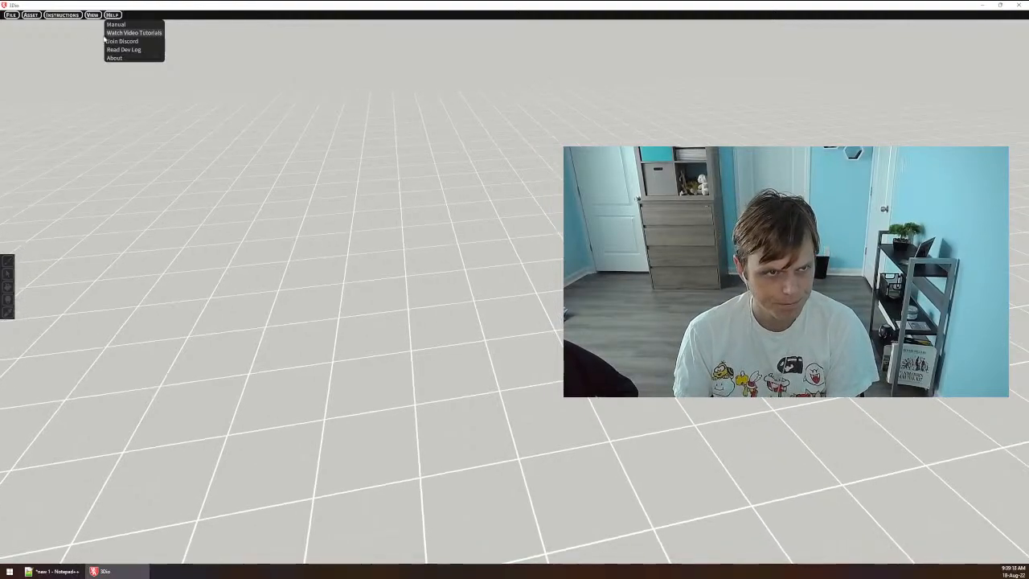
# Start an asset import and browse to the To Print folder on the OneDrive desktop.
pyautogui.click(47, 16)
pyautogui.click(34, 15)
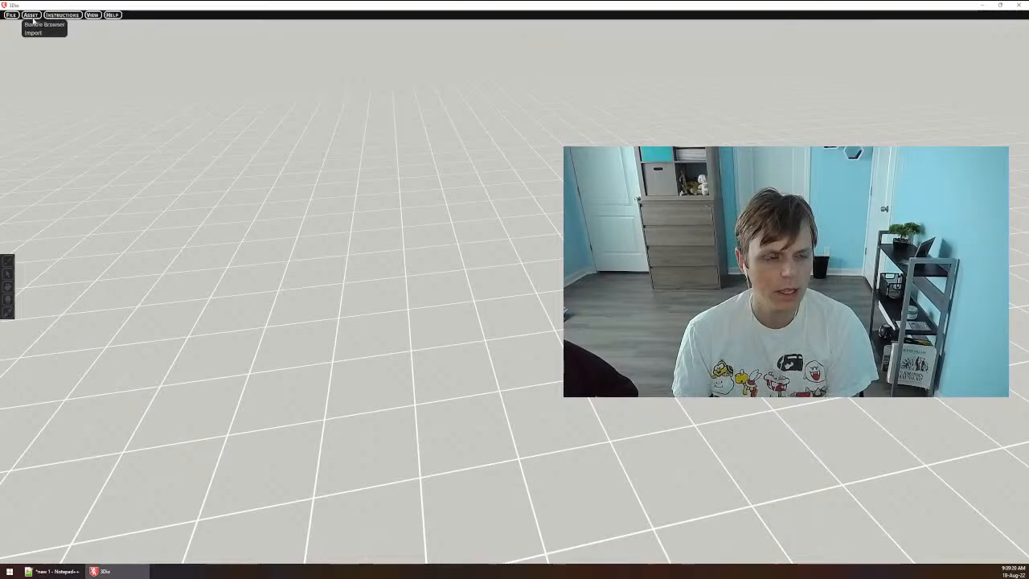
pyautogui.click(33, 32)
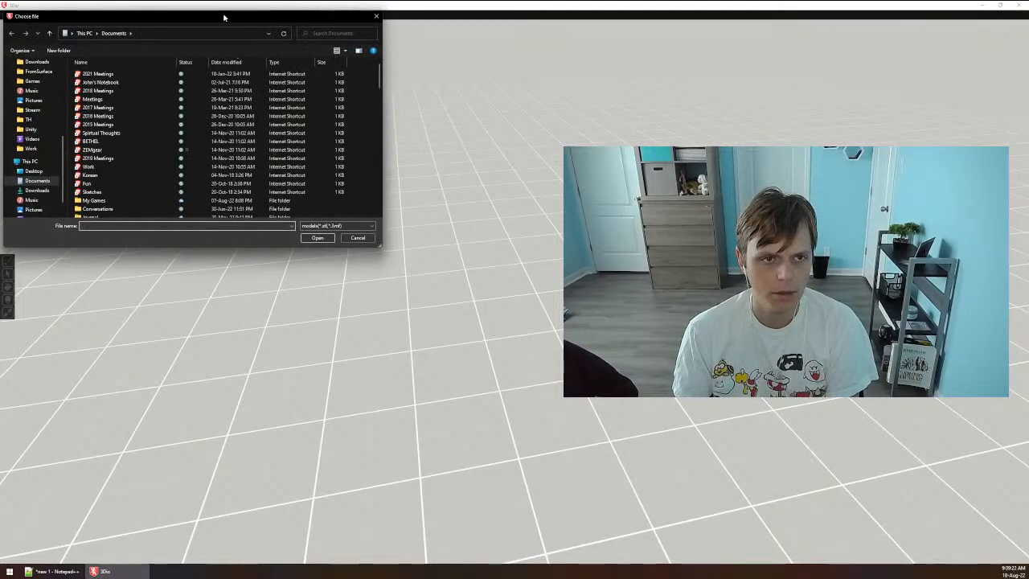
pyautogui.moveTo(224, 18); pyautogui.dragTo(304, 204)
pyautogui.press('Escape')
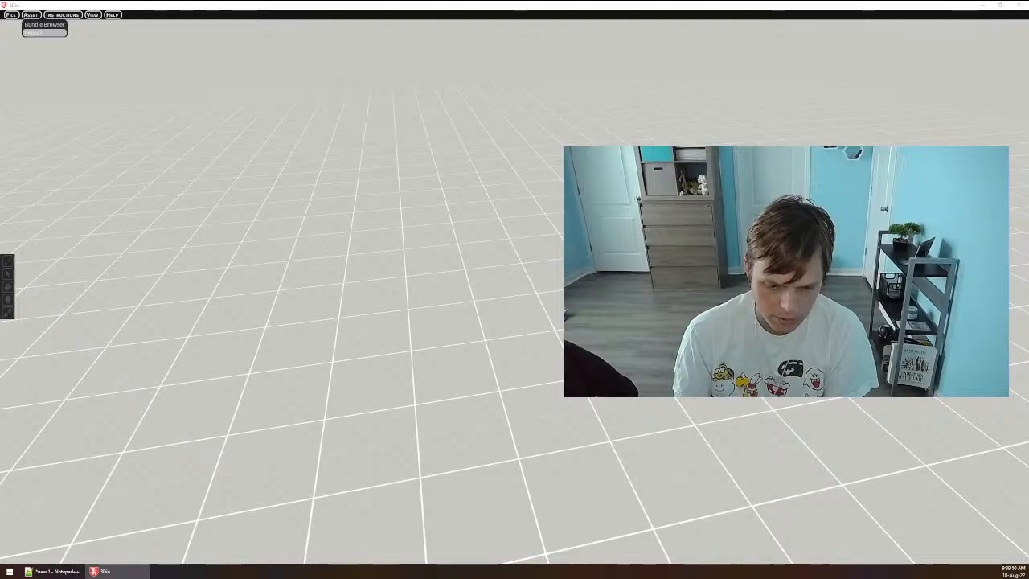
pyautogui.moveTo(514, 576); pyautogui.dragTo(493, 237)
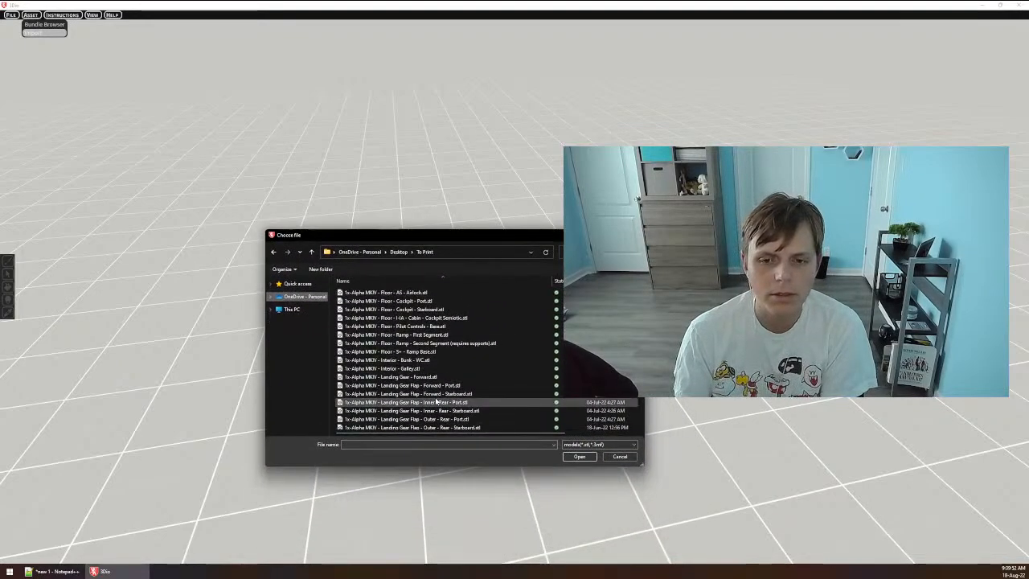
# Look through the Alpha MKIV model files in the To Print folder for a part to import.
pyautogui.scroll(-1, 561, 318)
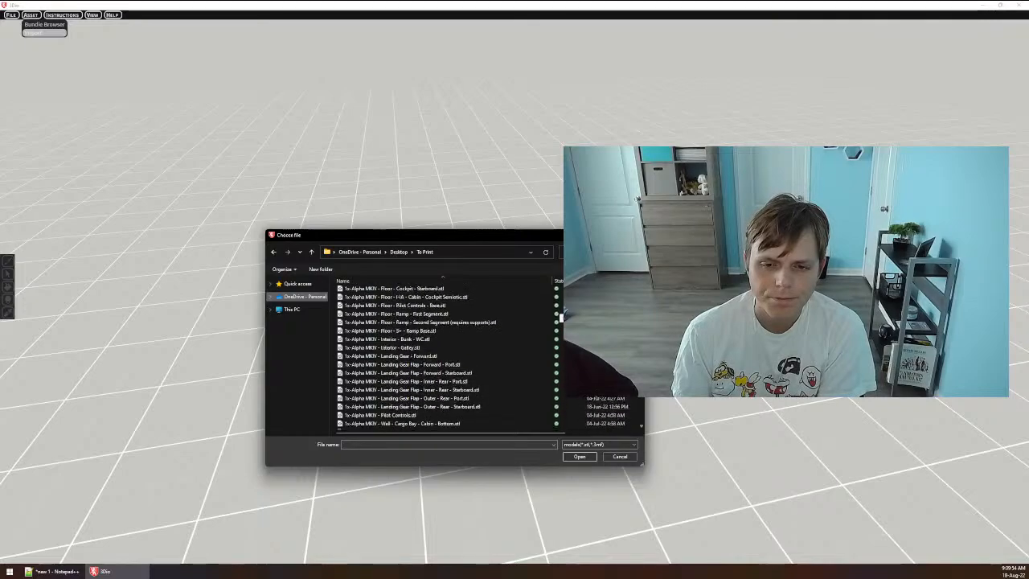
pyautogui.scroll(2, 560, 318)
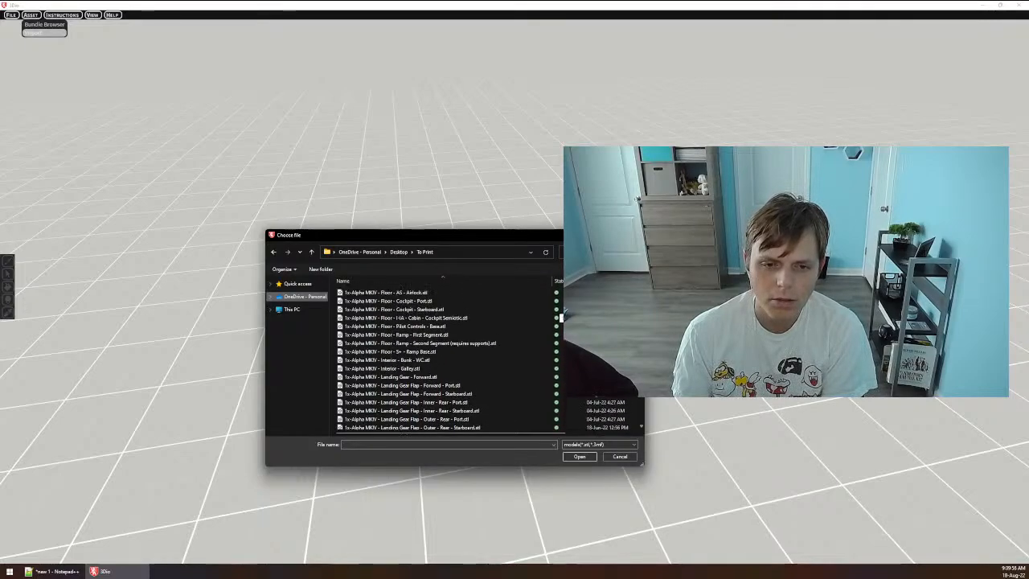
pyautogui.scroll(-2, 560, 318)
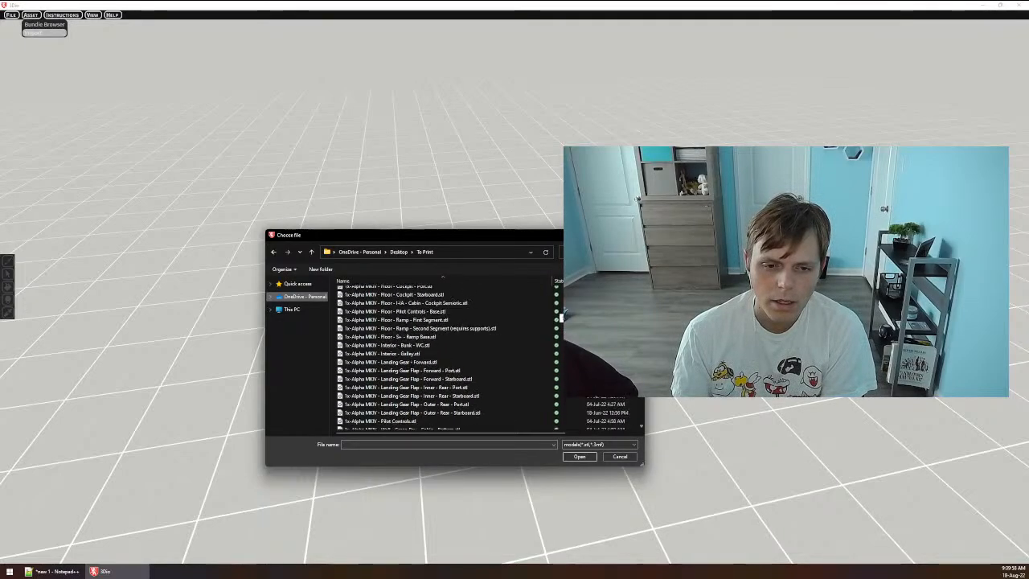
pyautogui.scroll(1, 560, 319)
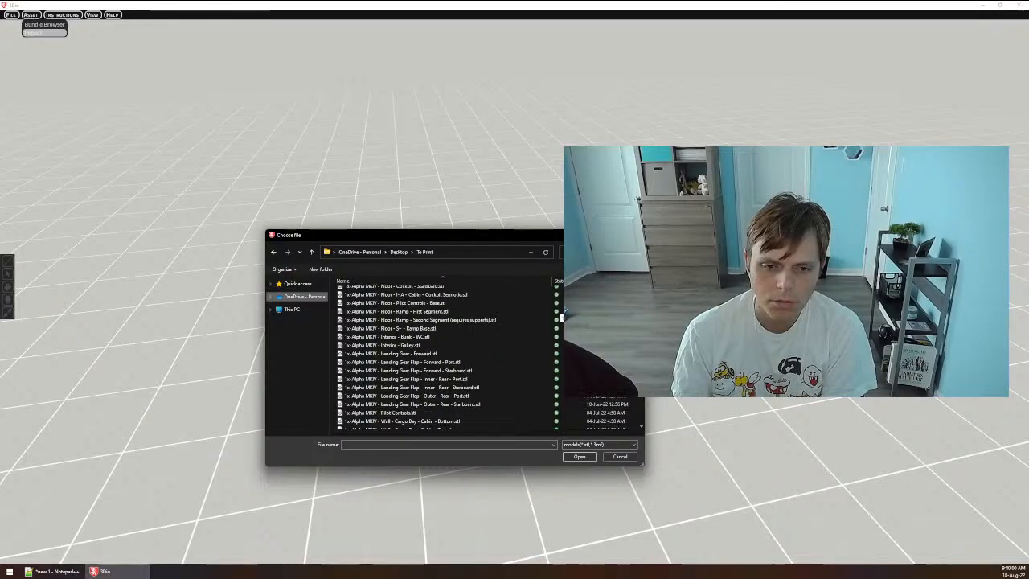
pyautogui.scroll(-3, 560, 319)
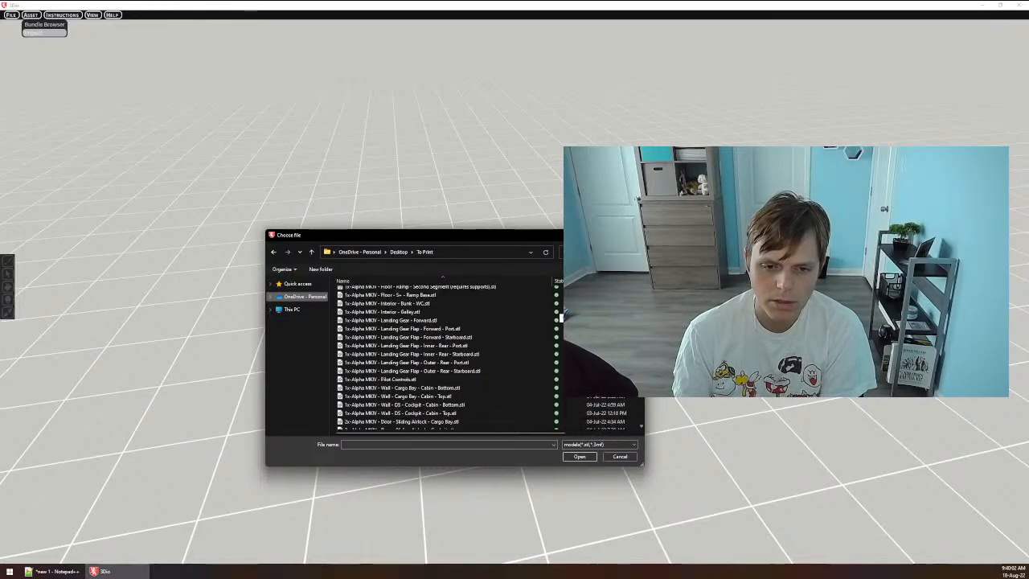
pyautogui.scroll(-2, 561, 318)
pyautogui.scroll(1, 560, 319)
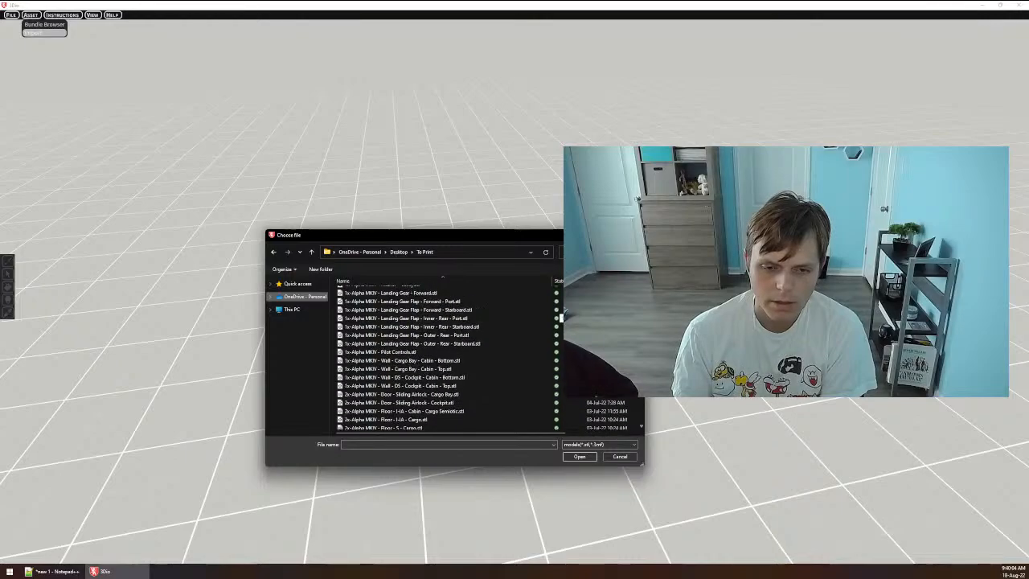
pyautogui.scroll(2, 560, 319)
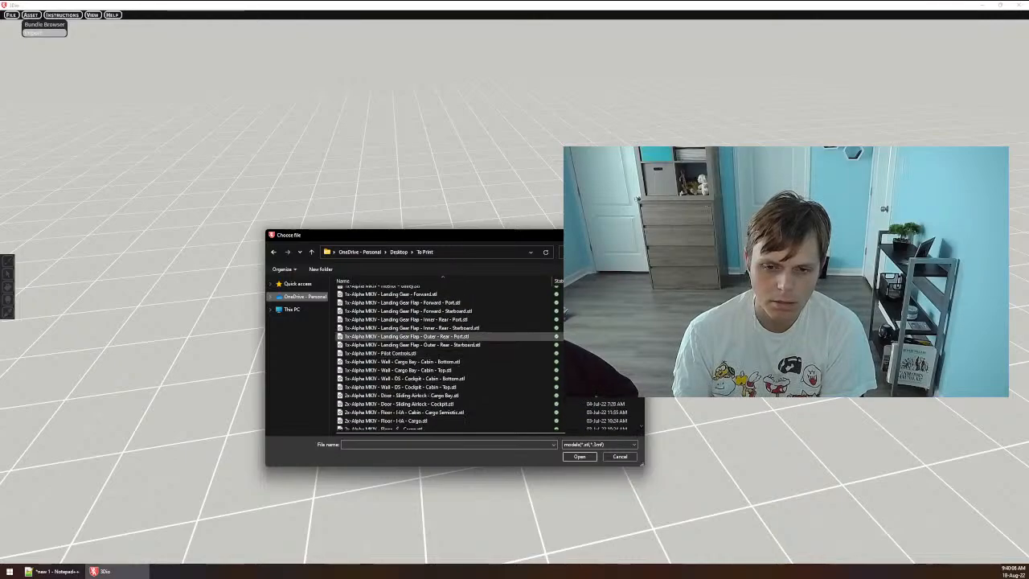
pyautogui.scroll(2, 547, 367)
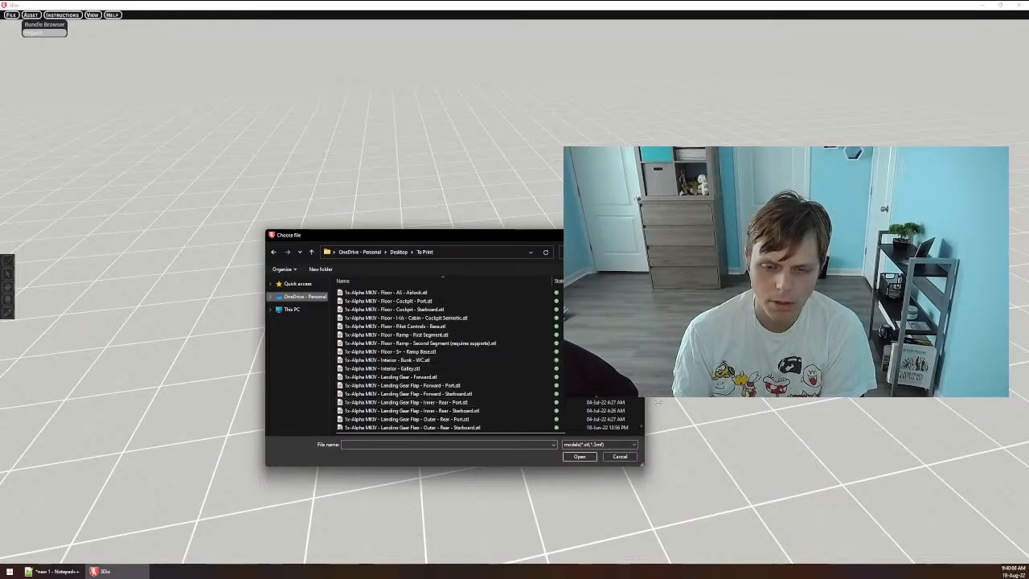
# Widen the file dialog, sort the models by size and import 1x-Alpha MKIV - Pilot Controls.stl.
pyautogui.moveTo(657, 402); pyautogui.dragTo(787, 396)
pyautogui.click(712, 281)
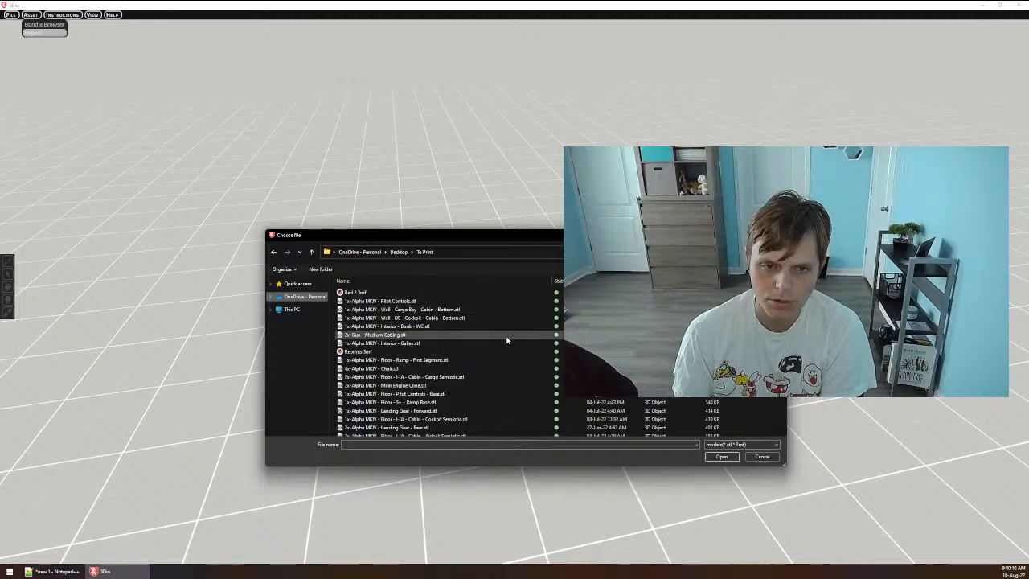
pyautogui.click(384, 302)
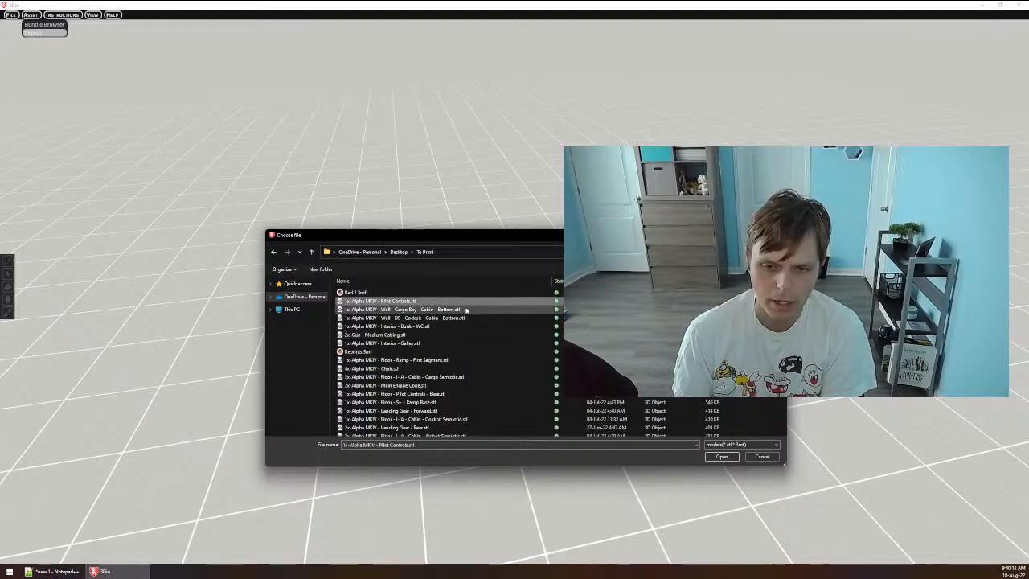
pyautogui.click(724, 457)
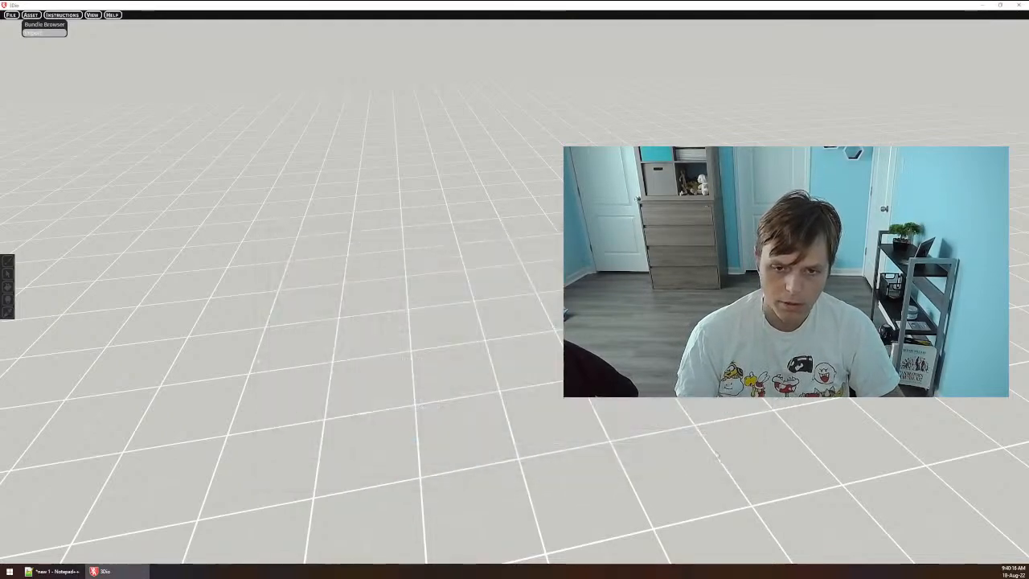
# Place one copy of the imported pilot controls on the grid and turn off the Brush tool.
pyautogui.scroll(6, 472, 318)
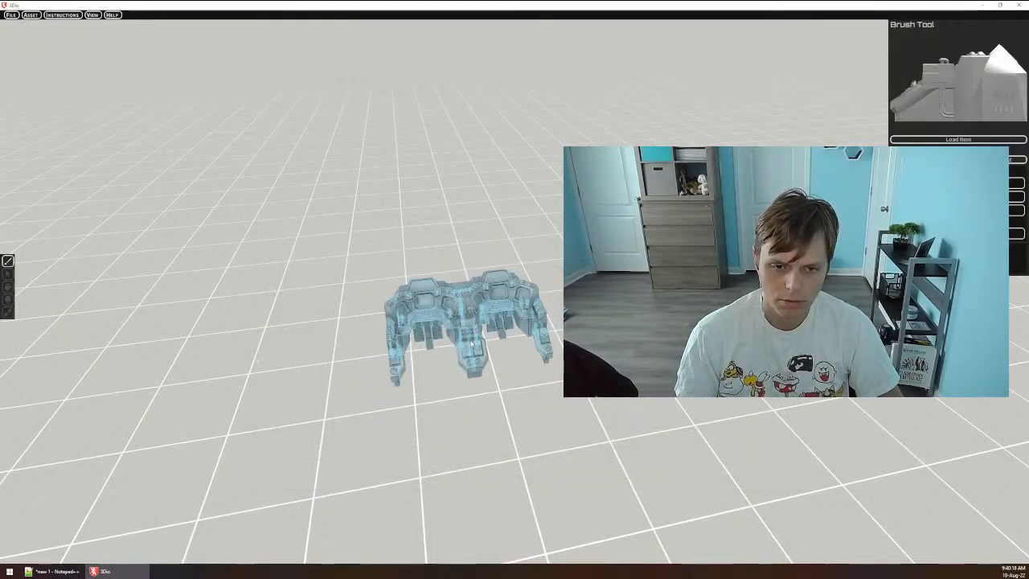
pyautogui.click(485, 330)
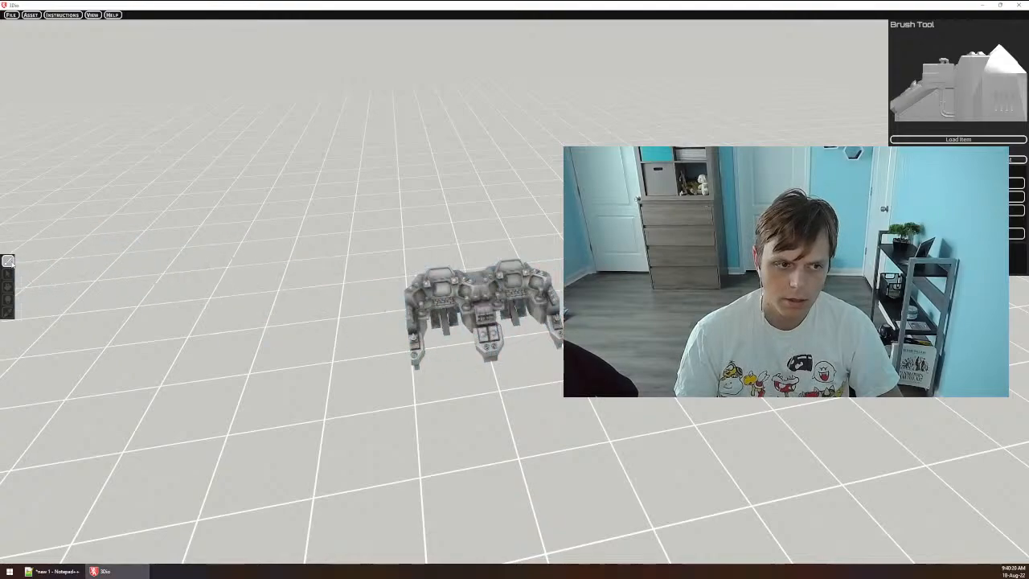
pyautogui.click(8, 261)
# Examine the placed pilot controls up close and from several angles, including the screens, keyboards and joysticks.
pyautogui.scroll(3, 446, 393)
pyautogui.scroll(5, 445, 393)
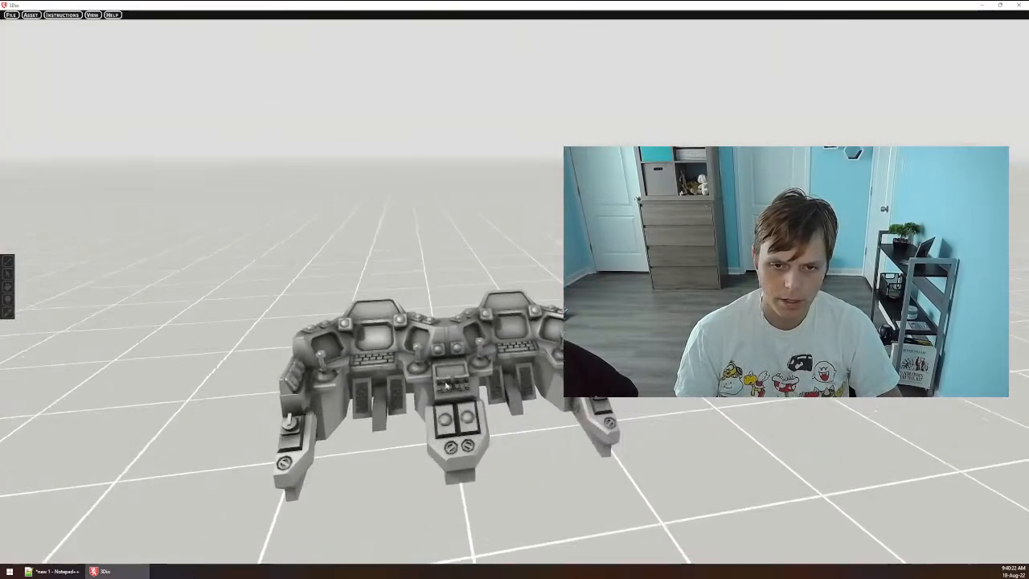
pyautogui.scroll(6, 444, 392)
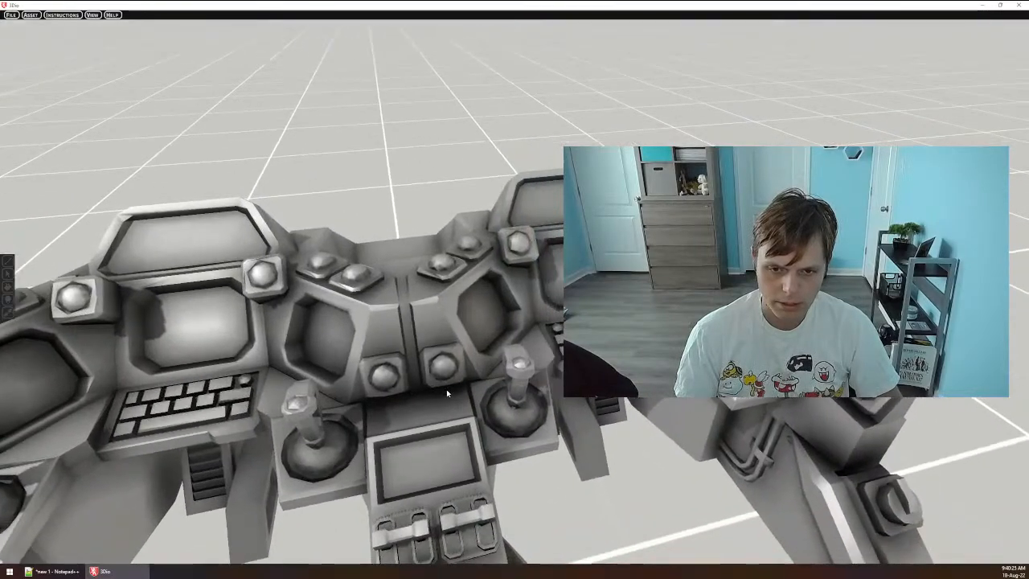
pyautogui.moveTo(446, 391); pyautogui.dragTo(285, 410, button='middle')
pyautogui.scroll(3, 444, 393)
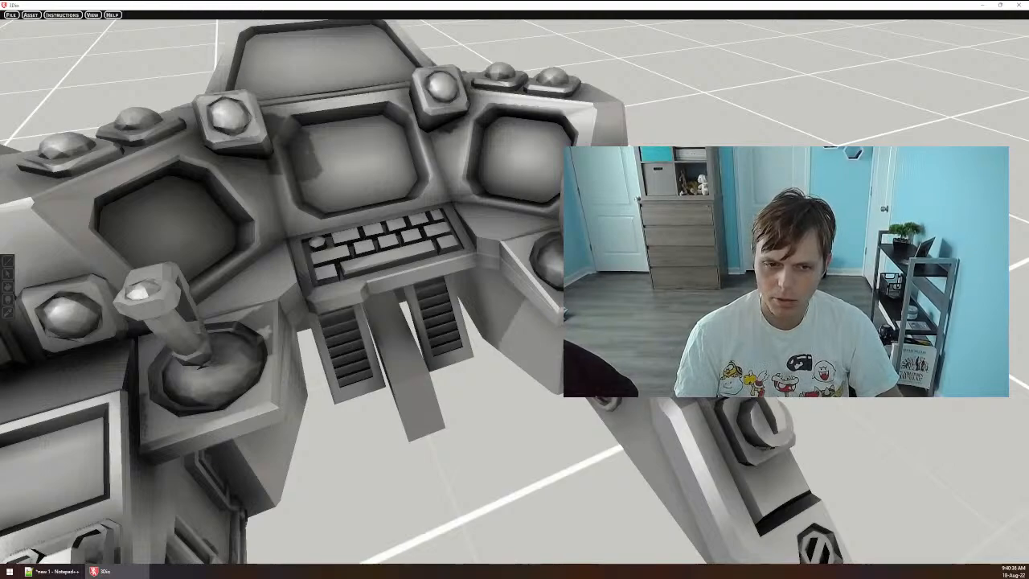
pyautogui.scroll(-5, 434, 338)
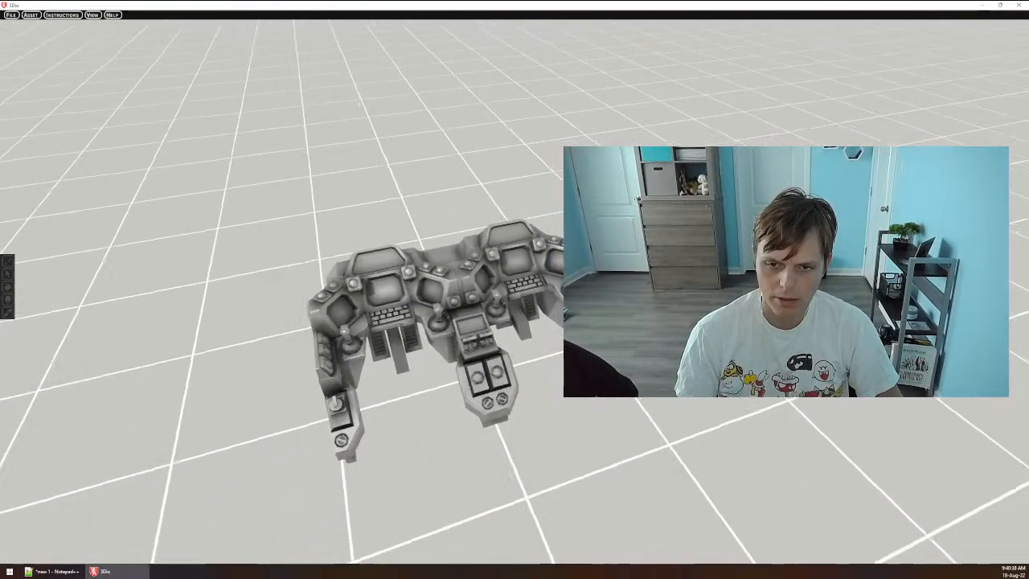
pyautogui.moveTo(434, 338); pyautogui.dragTo(467, 341, button='middle')
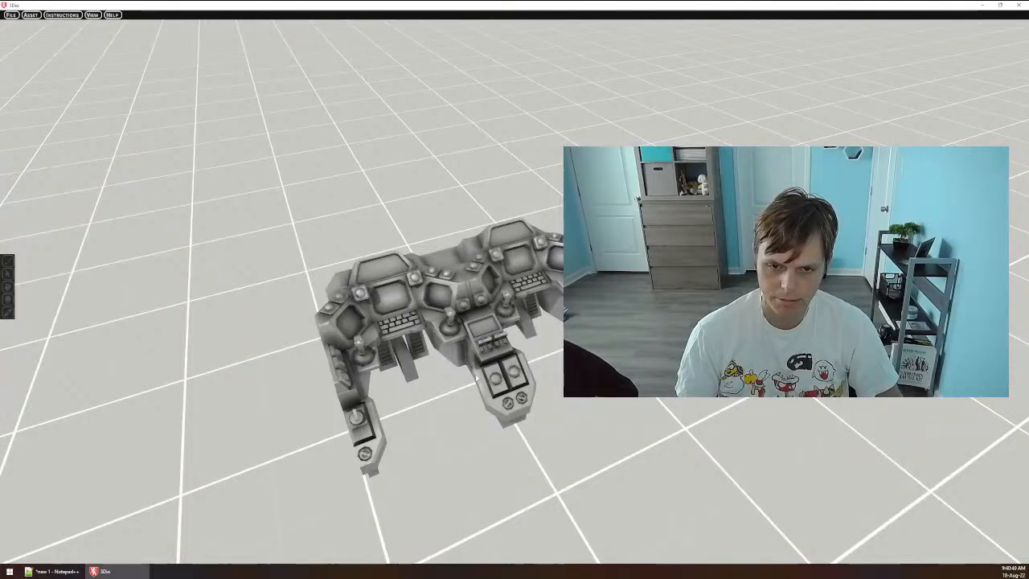
pyautogui.moveTo(499, 386); pyautogui.dragTo(580, 391, button='middle')
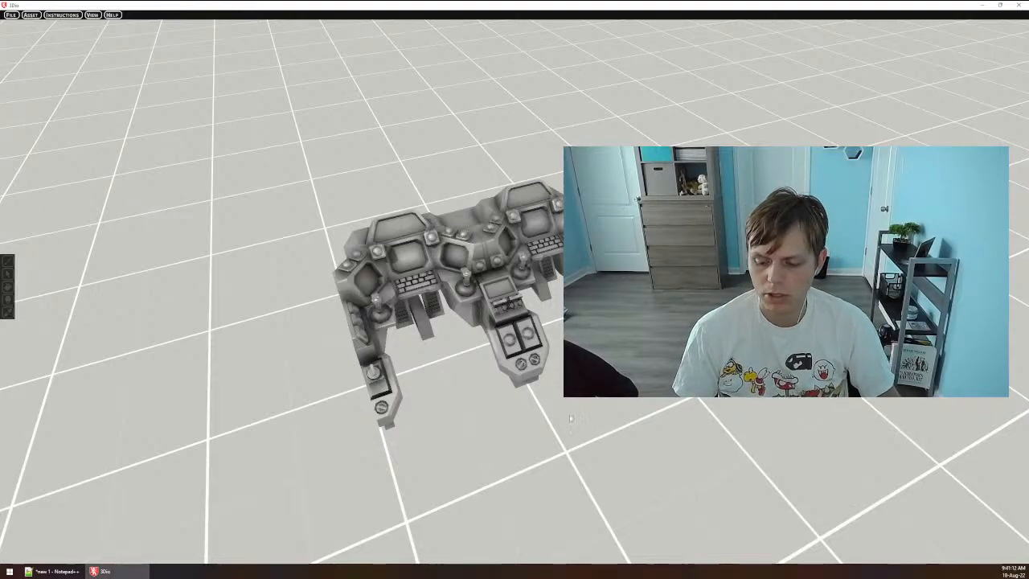
pyautogui.moveTo(570, 417); pyautogui.dragTo(615, 402, button='middle')
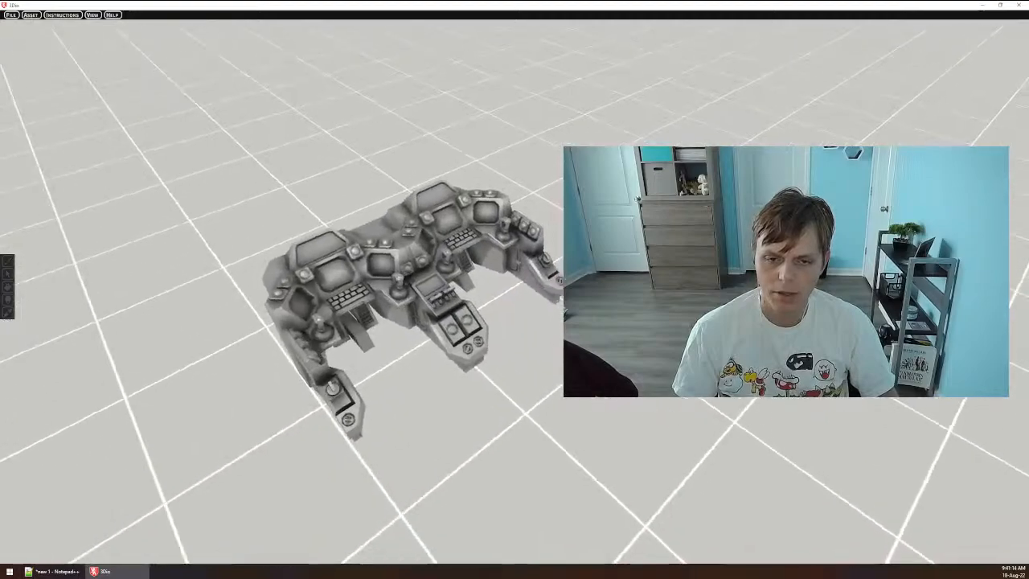
pyautogui.press('s')
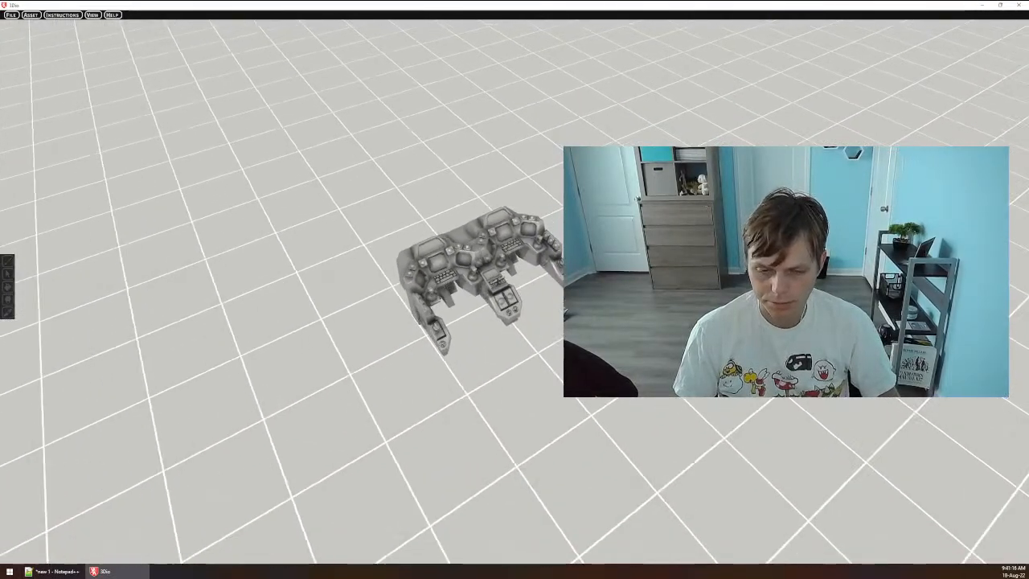
pyautogui.moveTo(615, 361); pyautogui.dragTo(560, 376, button='middle')
pyautogui.press('w')
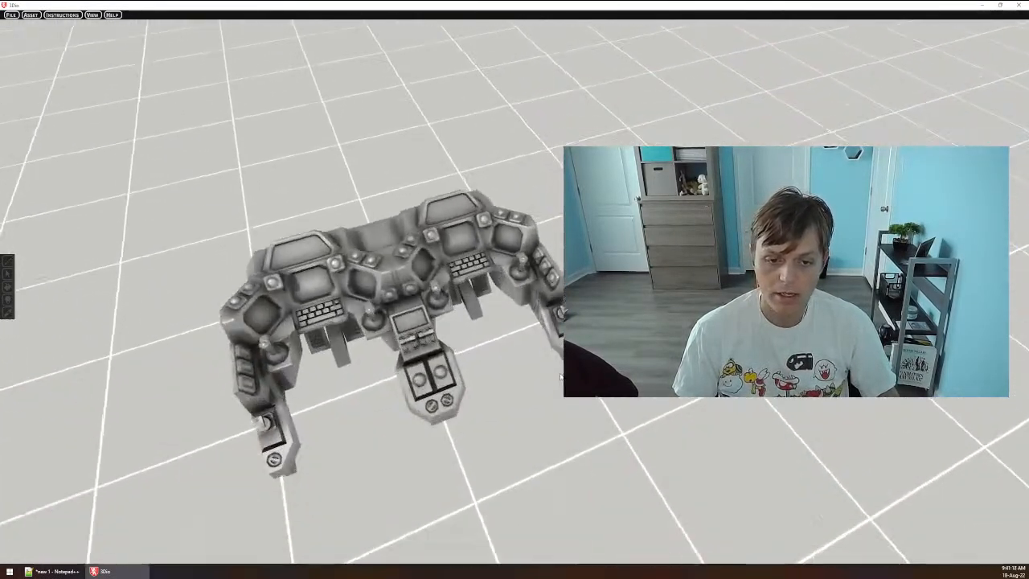
pyautogui.press('w')
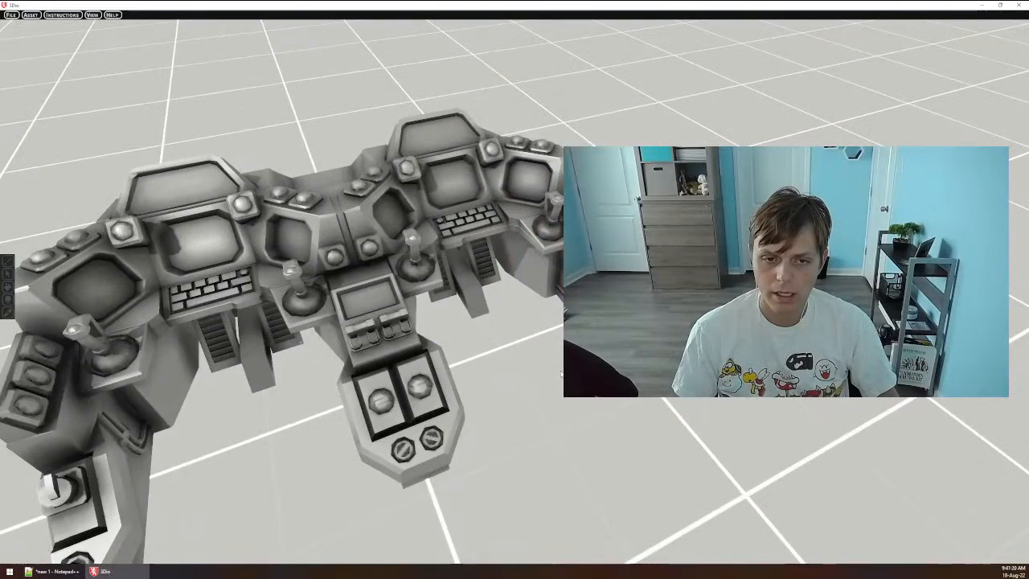
# Inspect the pilot controls' screens, keyboards and central console again from both near and far viewpoints.
pyautogui.press('w')
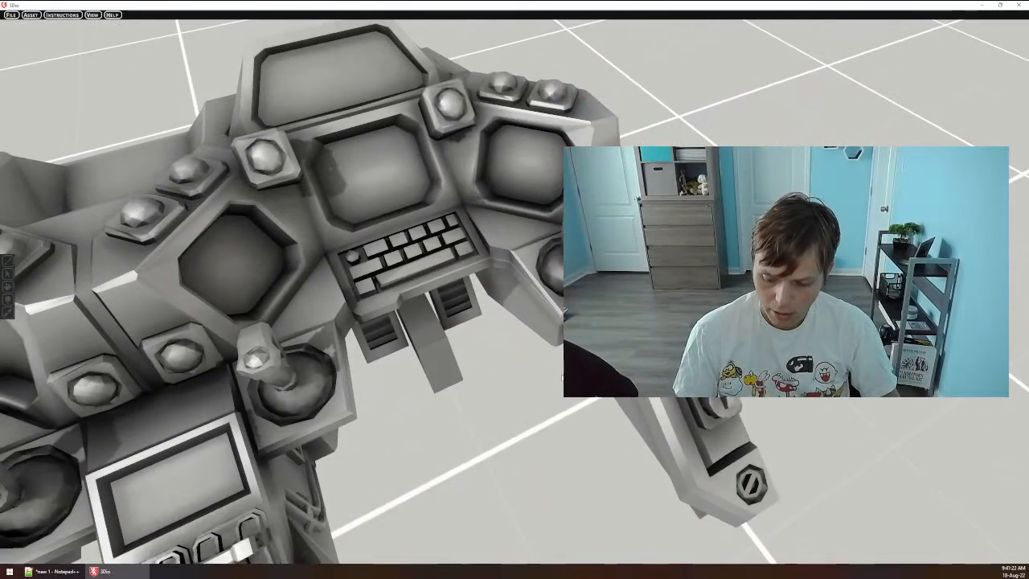
pyautogui.press('s')
pyautogui.moveTo(562, 378); pyautogui.dragTo(551, 376, button='middle')
pyautogui.press('d')
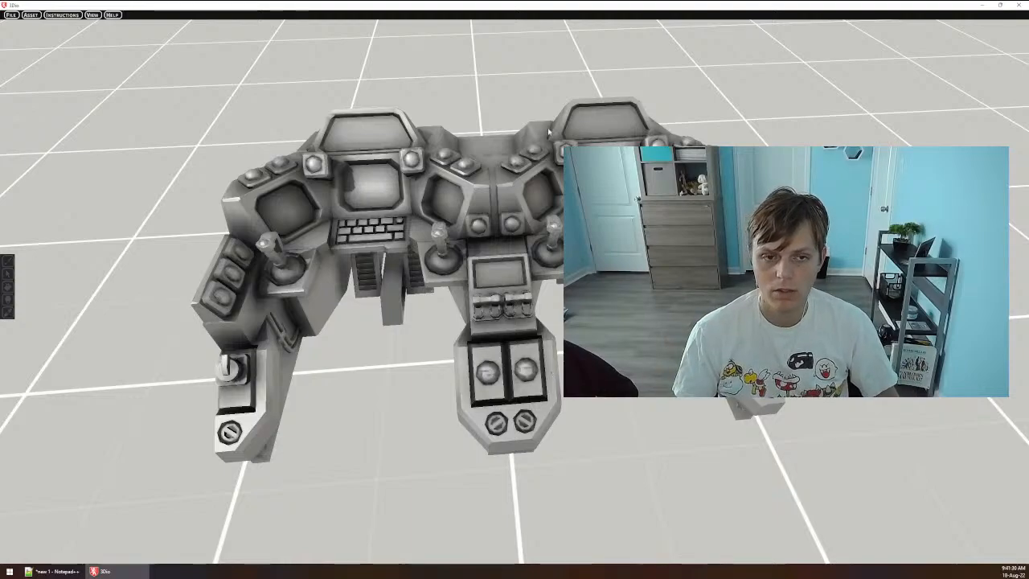
pyautogui.moveTo(549, 375); pyautogui.dragTo(533, 398, button='middle')
pyautogui.scroll(-4, 549, 375)
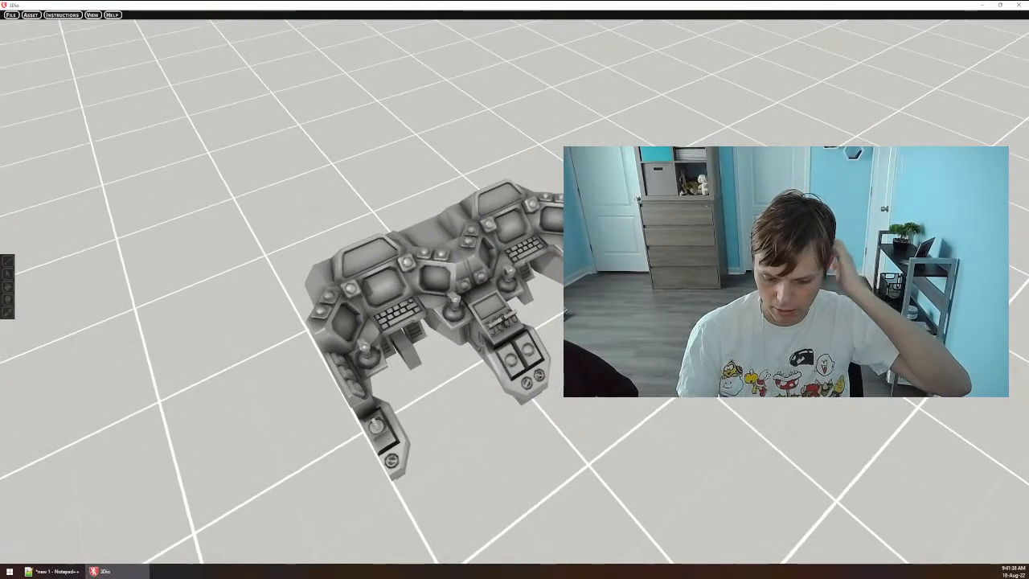
pyautogui.scroll(10, 434, 321)
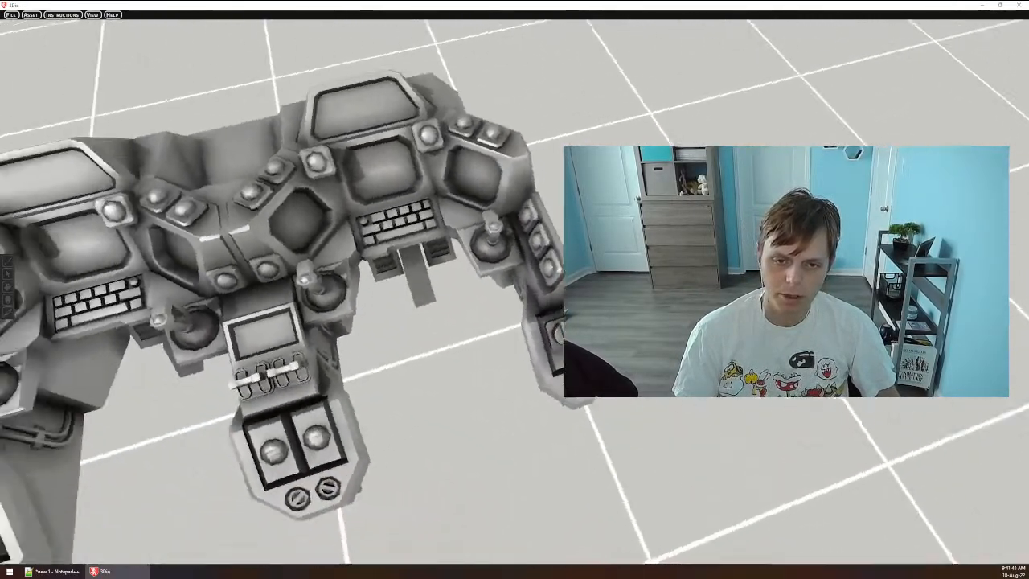
pyautogui.moveTo(434, 321); pyautogui.dragTo(511, 242, button='middle')
pyautogui.scroll(-8, 510, 241)
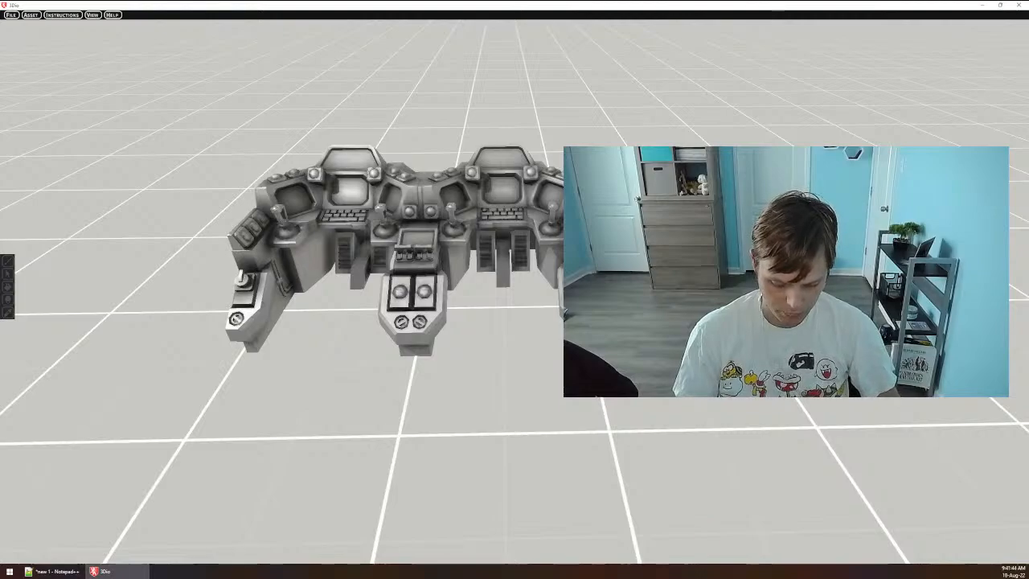
# Import the model 1x-Alpha MKIV - Wall - Cargo Bay - Cabin - Bottom.stl from the To Print folder.
pyautogui.hotkey('ctrl', 'o')
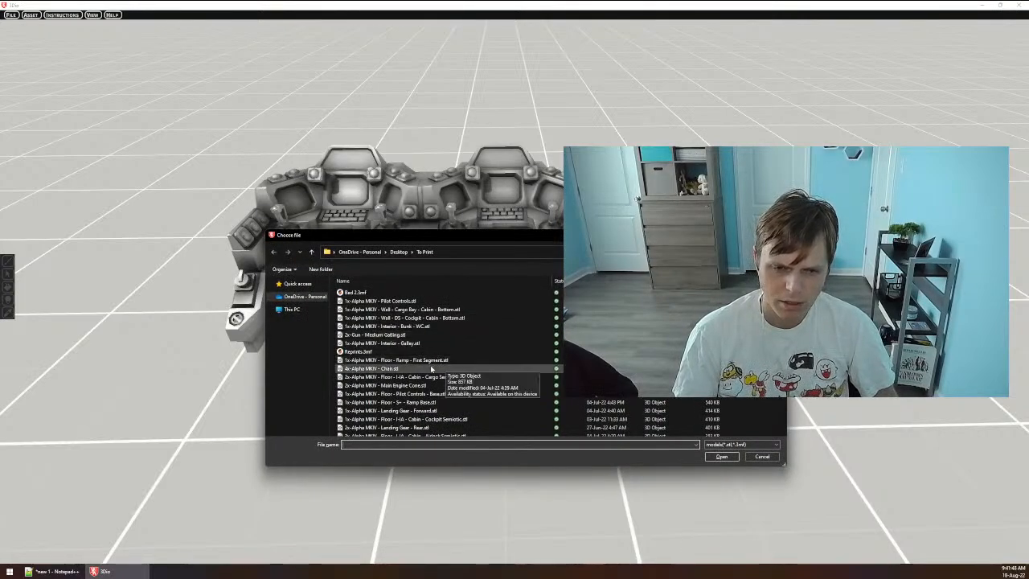
pyautogui.click(402, 309)
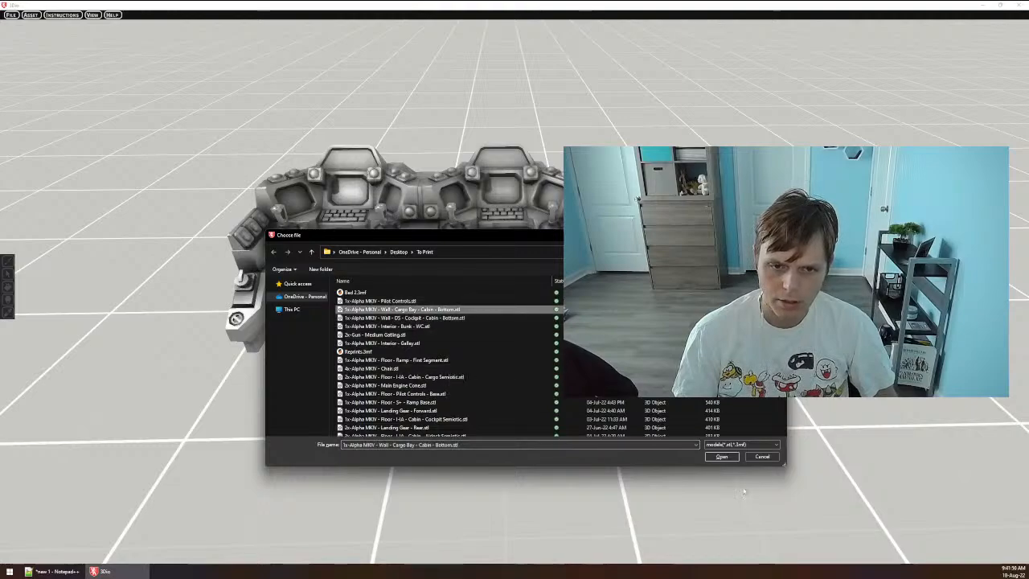
pyautogui.click(721, 456)
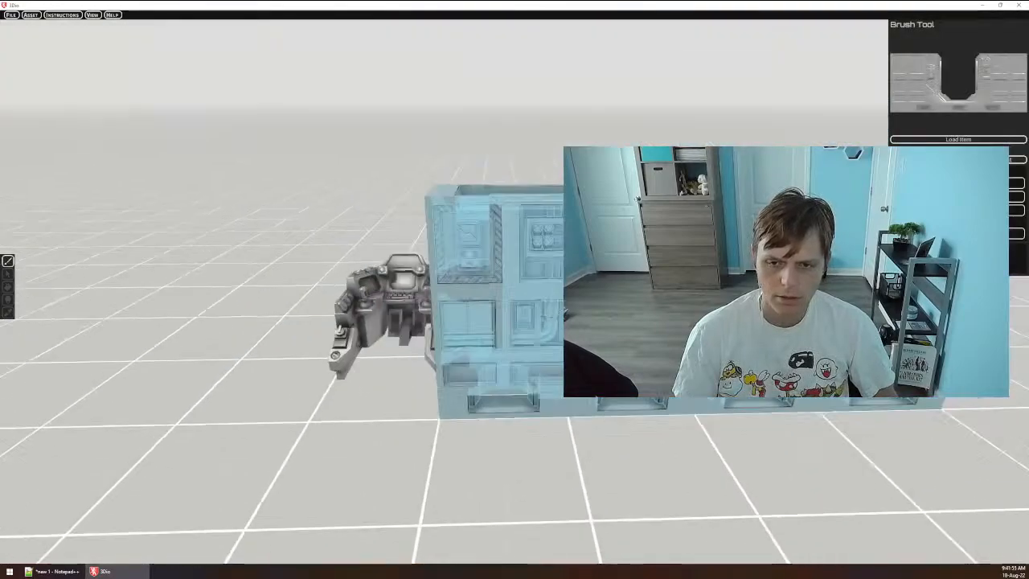
# Place one copy of the cargo bay wall on the grid beside the pilot controls and turn off the Brush tool.
pyautogui.moveTo(687, 353); pyautogui.dragTo(687, 322, button='right')
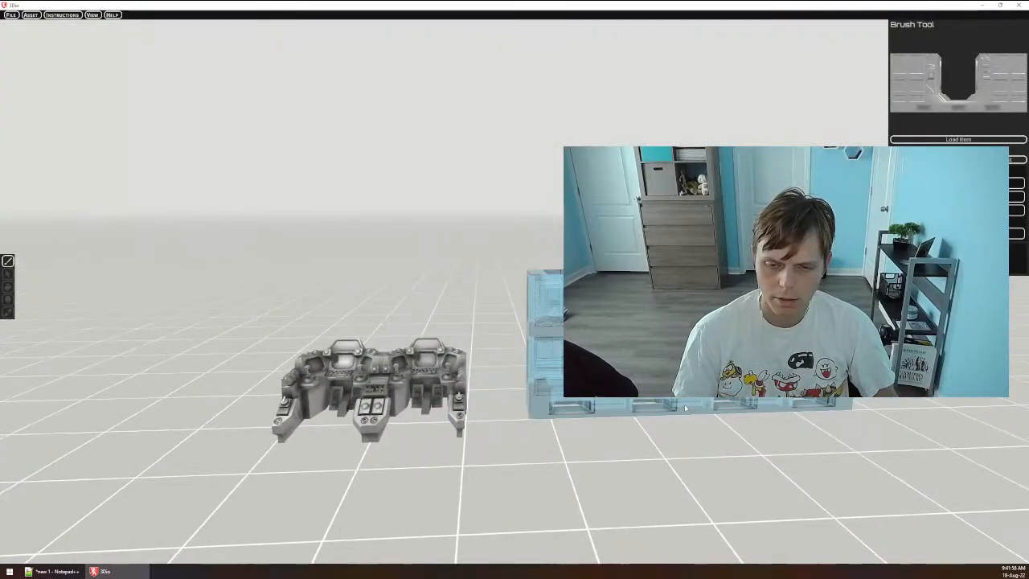
pyautogui.click(689, 362)
pyautogui.press('w')
pyautogui.click(9, 260)
# Examine the cargo bay wall up close, including the lever recess, top edge and canister beside the doorway.
pyautogui.press('w')
pyautogui.moveTo(337, 281)
pyautogui.mouseDown(button='right')
pyautogui.moveTo(385, 322)
pyautogui.moveTo(450, 338)
pyautogui.mouseUp(button='right')
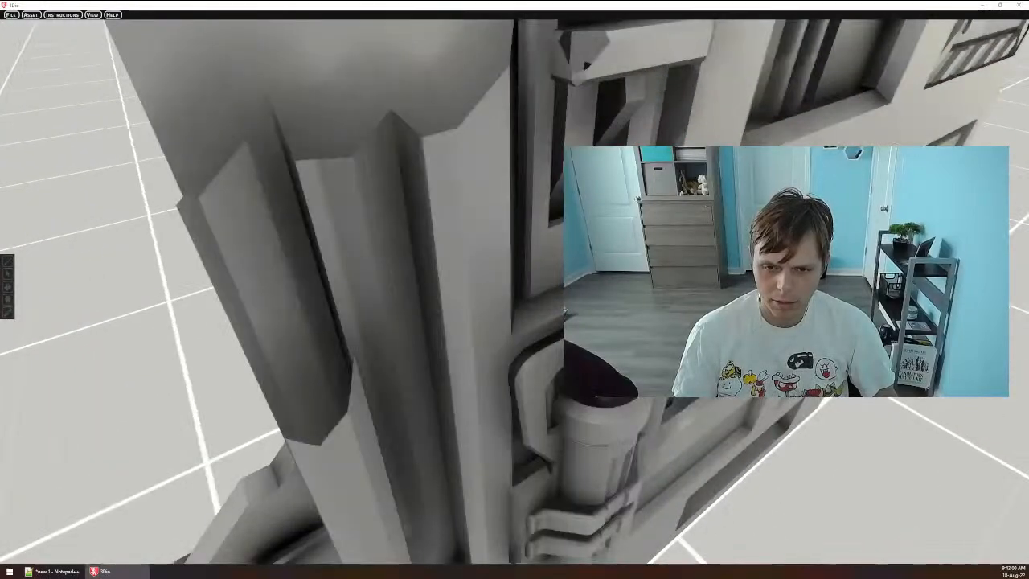
pyautogui.press('d')
pyautogui.press('e')
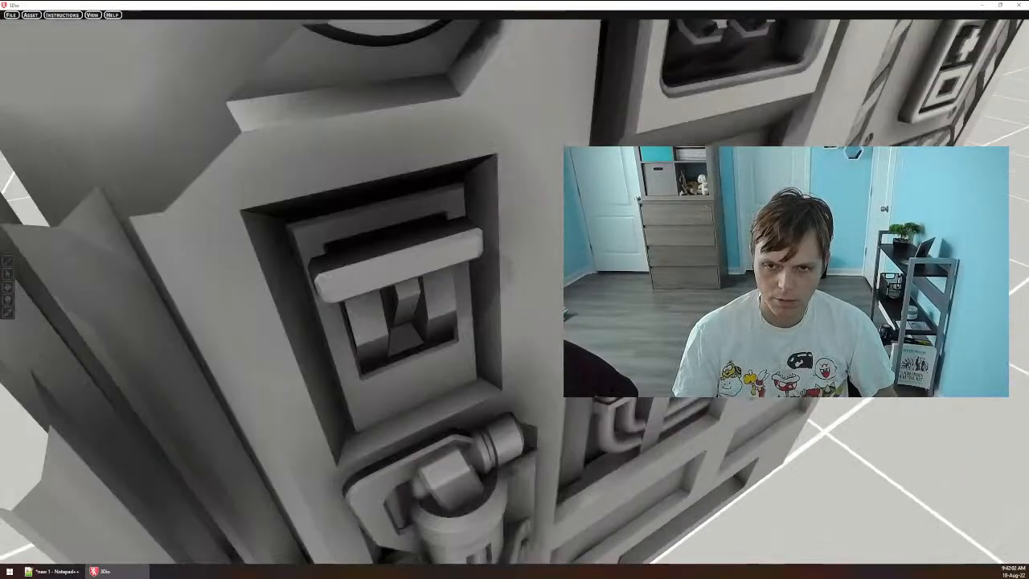
pyautogui.press('e')
pyautogui.press('s')
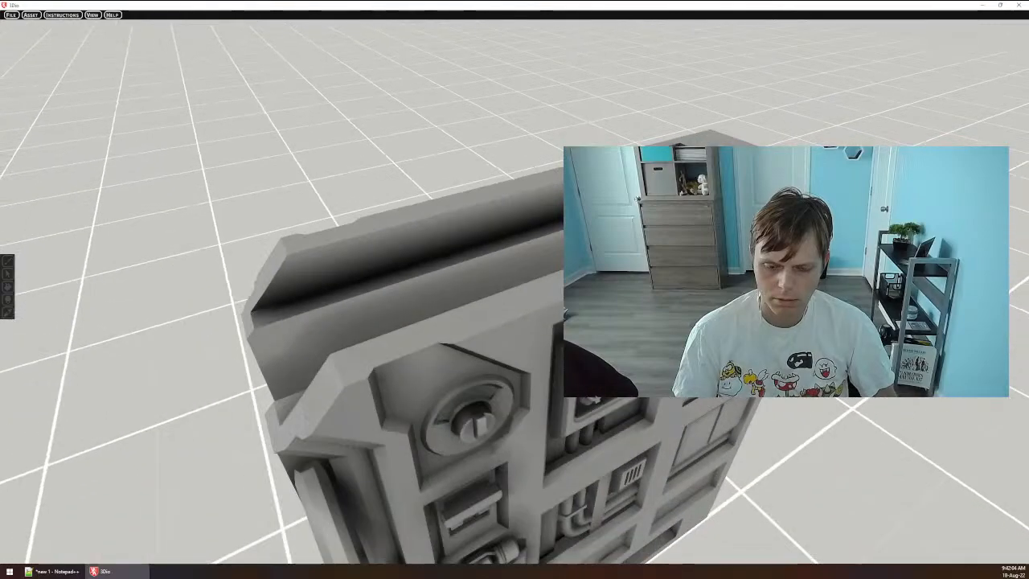
pyautogui.press('q')
pyautogui.press('q')
pyautogui.press('d')
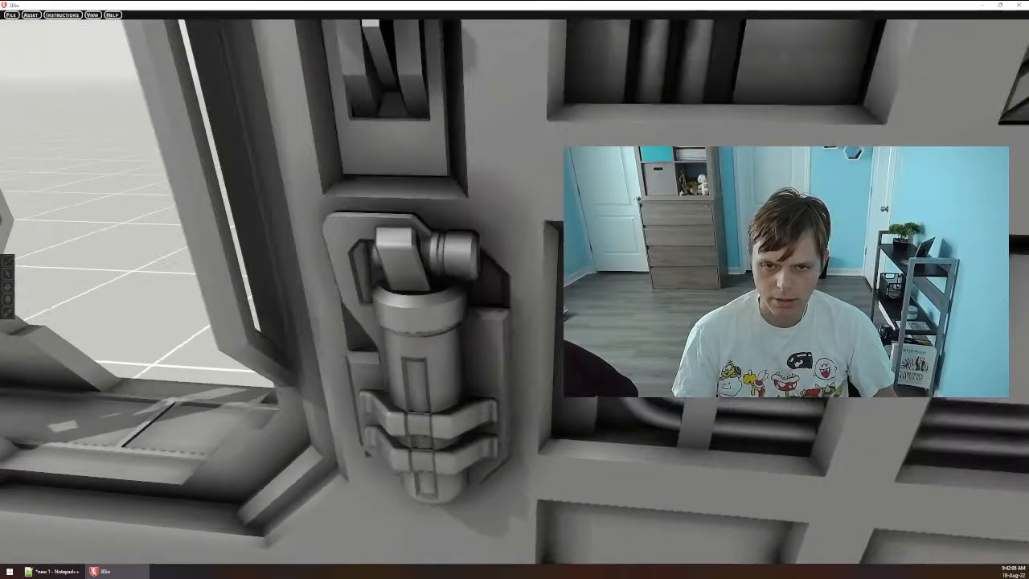
pyautogui.press('w')
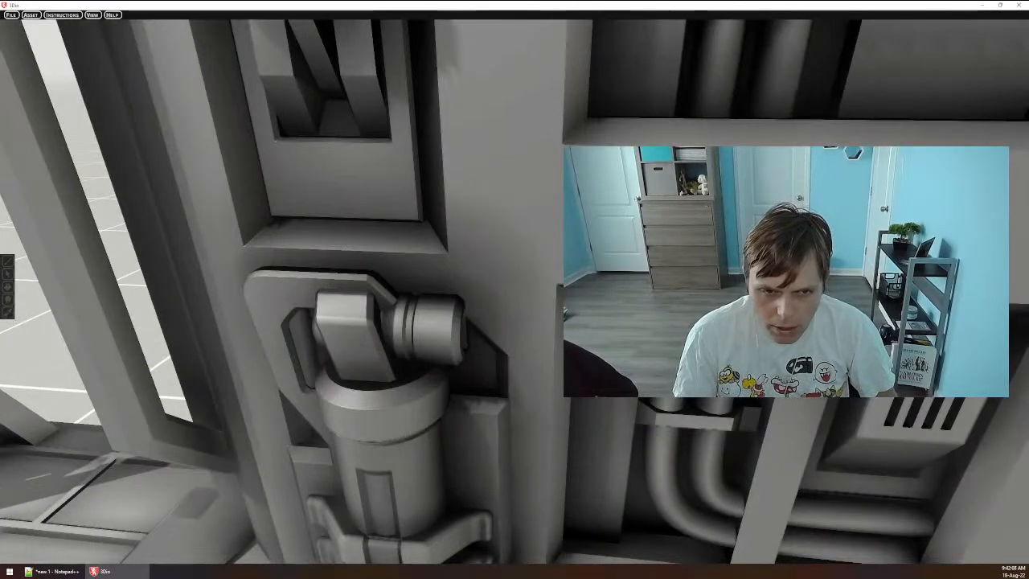
pyautogui.press('w')
pyautogui.press('s')
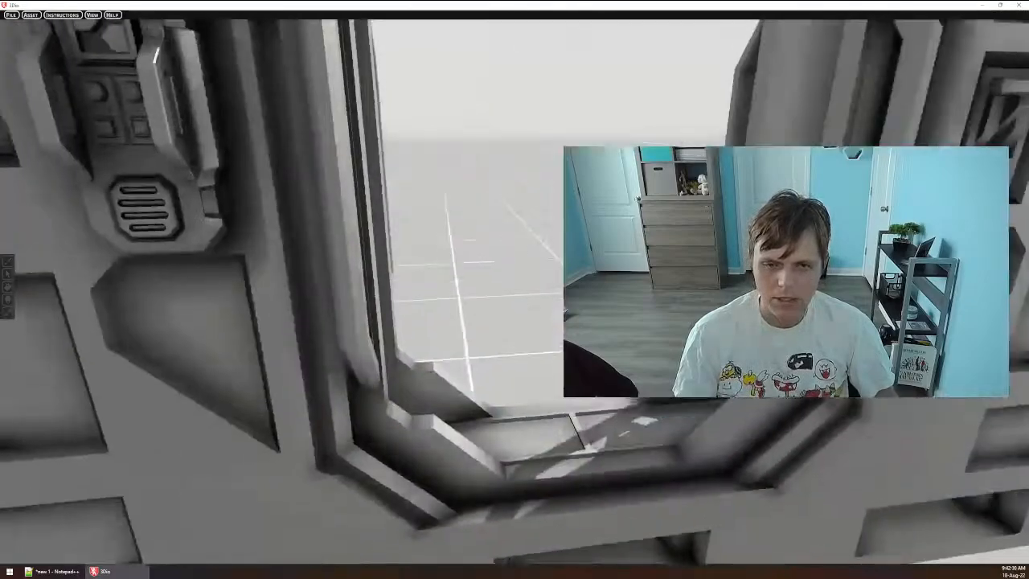
# Examine the control pad beside the cargo bay wall's doorway, with its screen, buttons and speaker grille.
pyautogui.press('s')
pyautogui.press('w')
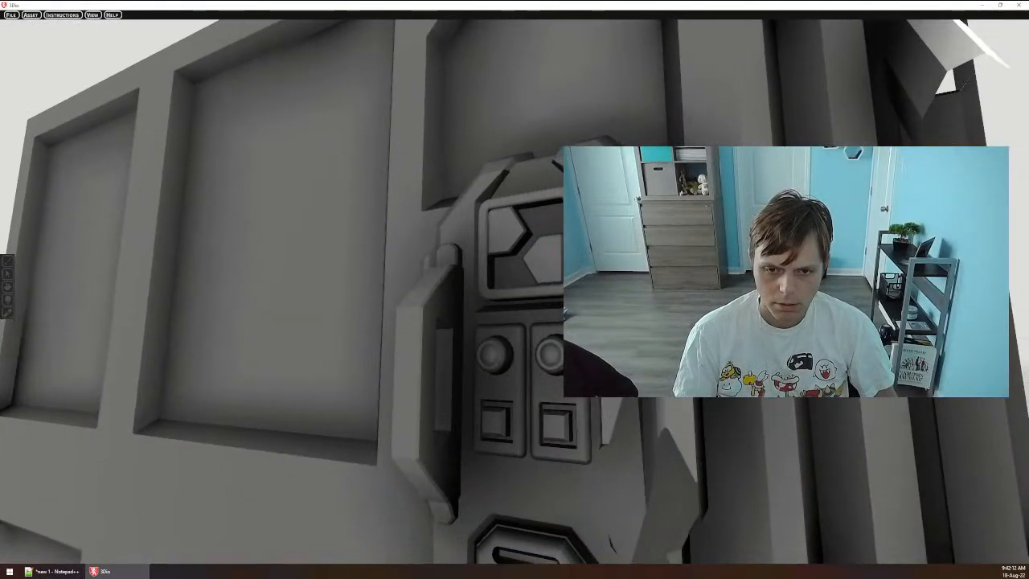
pyautogui.press('s')
pyautogui.press('w')
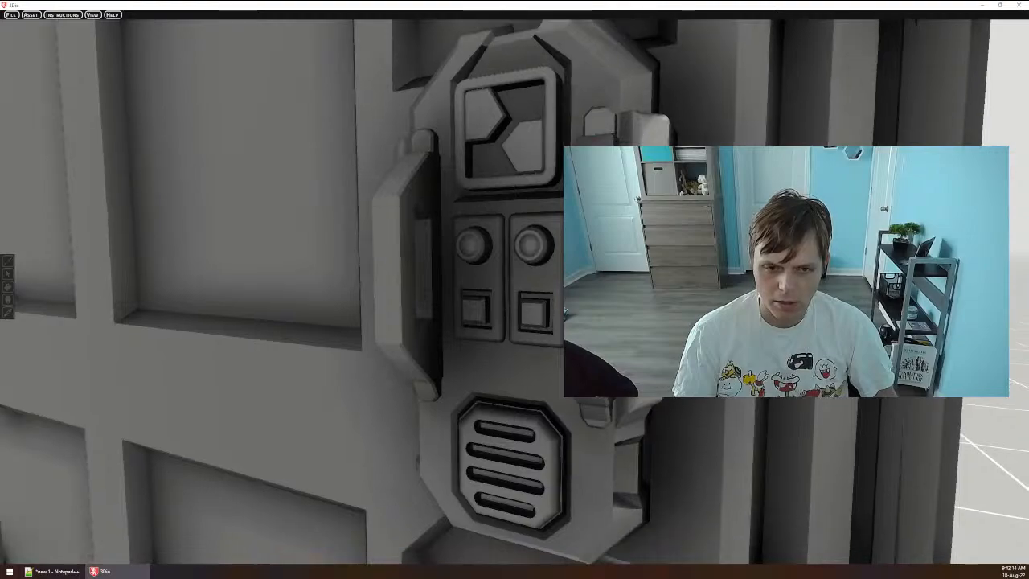
pyautogui.press('s')
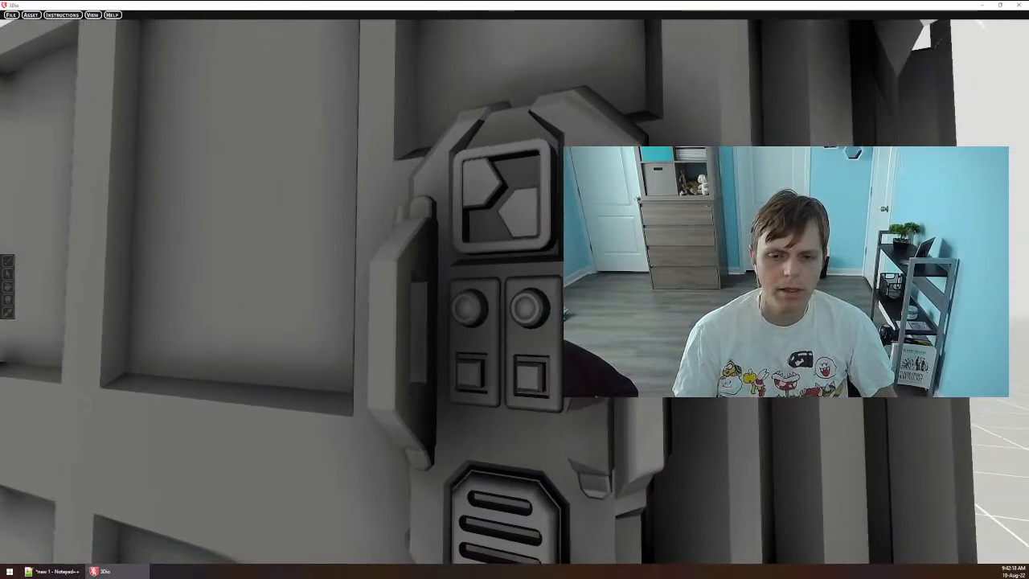
pyautogui.press('s')
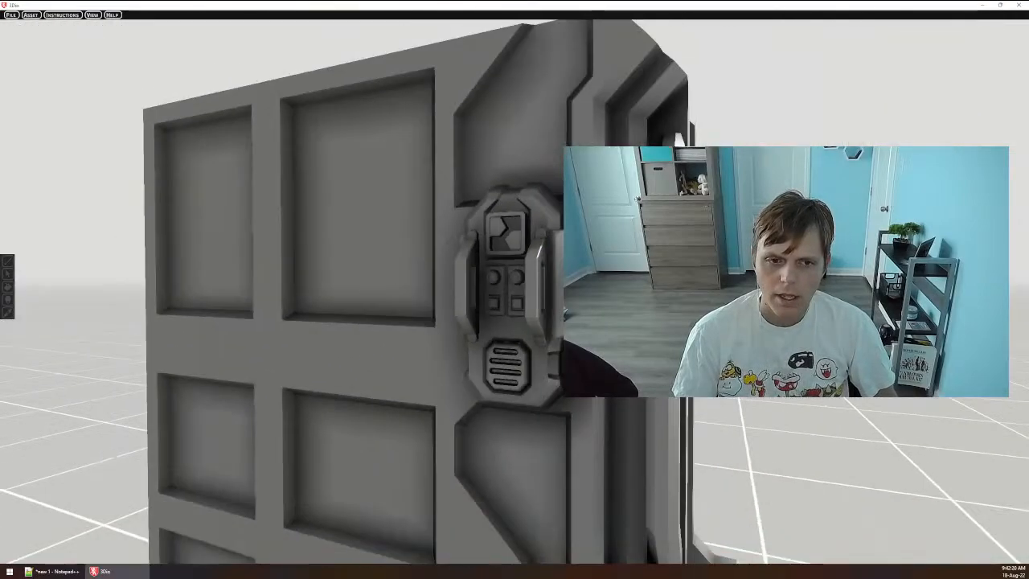
pyautogui.press('s')
pyautogui.moveTo(537, 427); pyautogui.dragTo(611, 426, button='right')
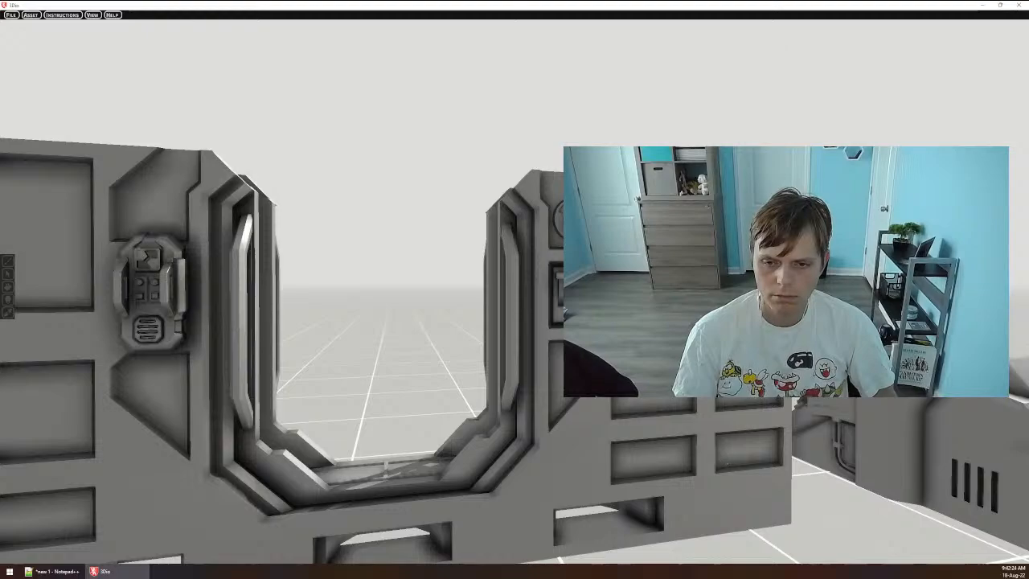
# Inspect the round dial and lever recess on the other side of the doorway, and view the whole wall.
pyautogui.press('w')
pyautogui.moveTo(515, 322); pyautogui.dragTo(563, 314, button='right')
pyautogui.press('w')
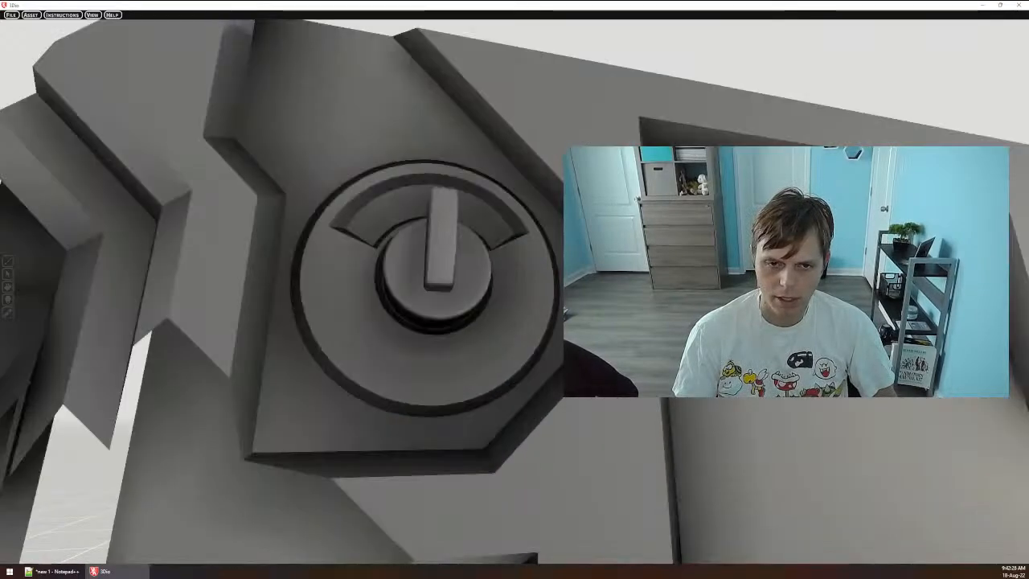
pyautogui.press('s')
pyautogui.moveTo(514, 289); pyautogui.dragTo(482, 402, button='right')
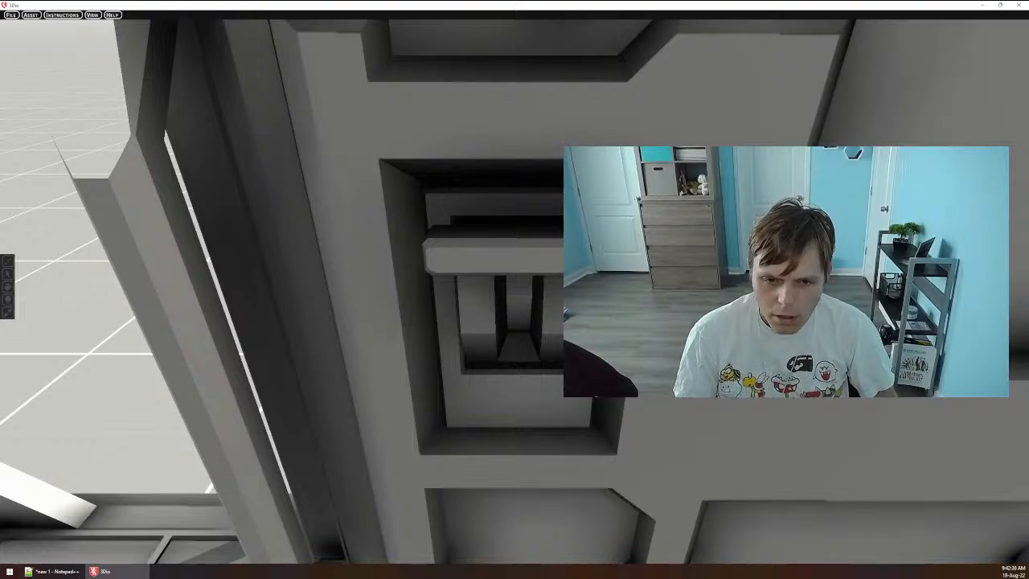
pyautogui.moveTo(514, 289); pyautogui.dragTo(499, 217, button='right')
pyautogui.press('s')
pyautogui.moveTo(627, 309); pyautogui.dragTo(530, 314, button='right')
pyautogui.press('w')
pyautogui.press('s')
pyautogui.press('w')
pyautogui.press('w')
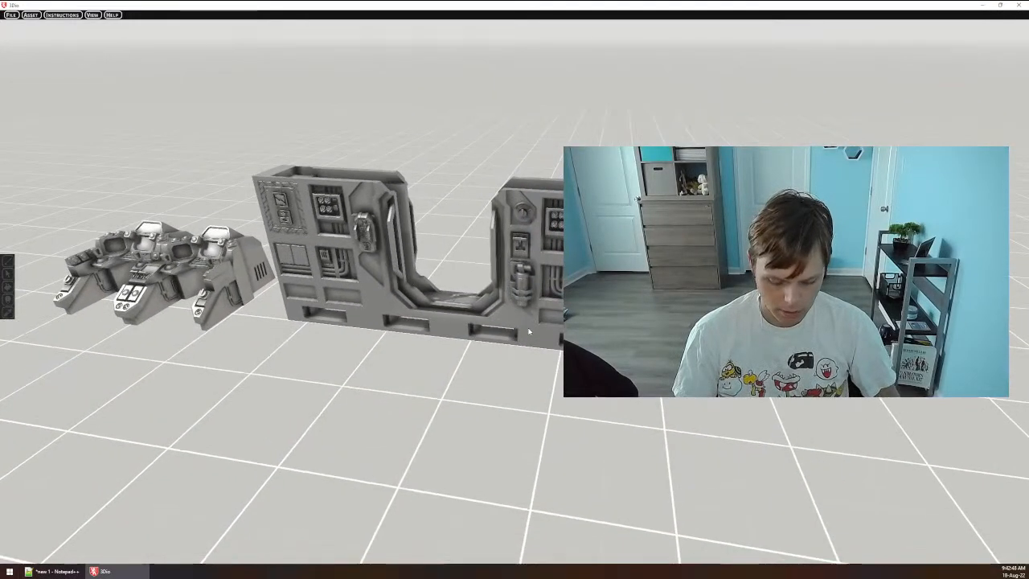
# Import 1x-Alpha MKIV - Wall - DS - Cockpit - Cabin - Bottom.stl and place one copy against the cargo bay wall's end.
pyautogui.hotkey('ctrl', 'o')
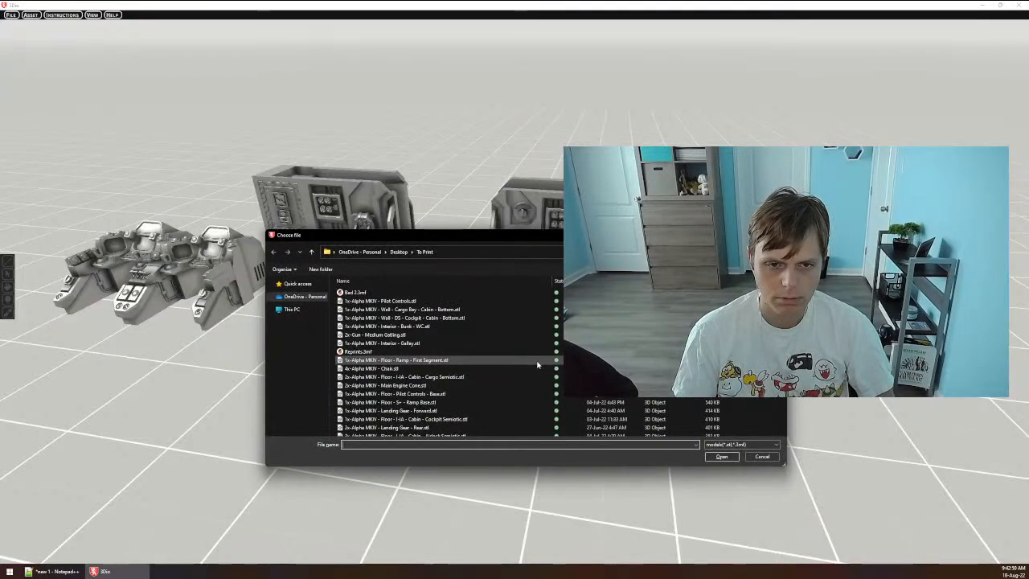
pyautogui.doubleClick(482, 318)
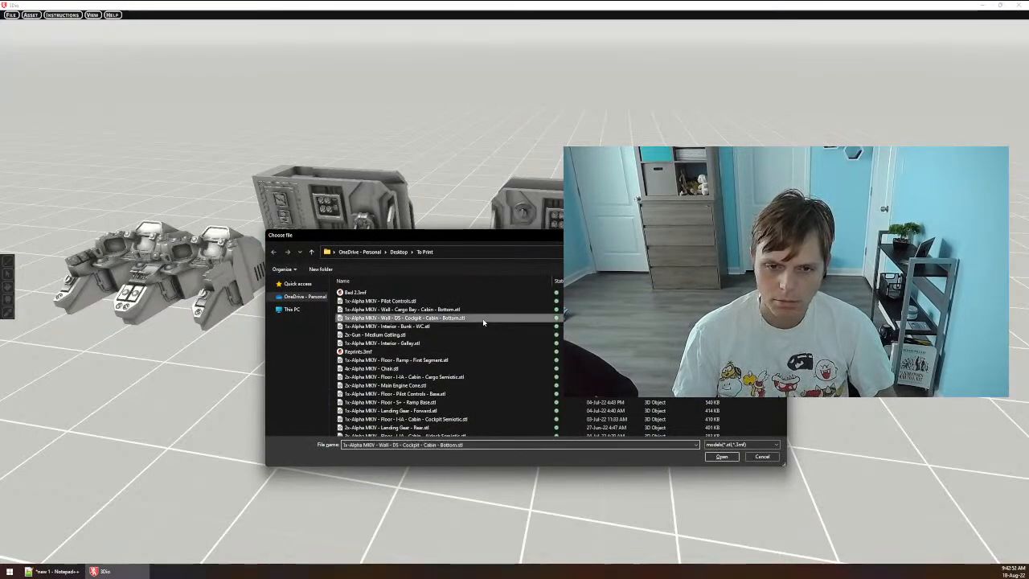
pyautogui.press('d')
pyautogui.click(691, 330)
# Examine the placed cockpit wall up close, including the dial, first-aid kit, lever recess and canister by the doorway.
pyautogui.press('d')
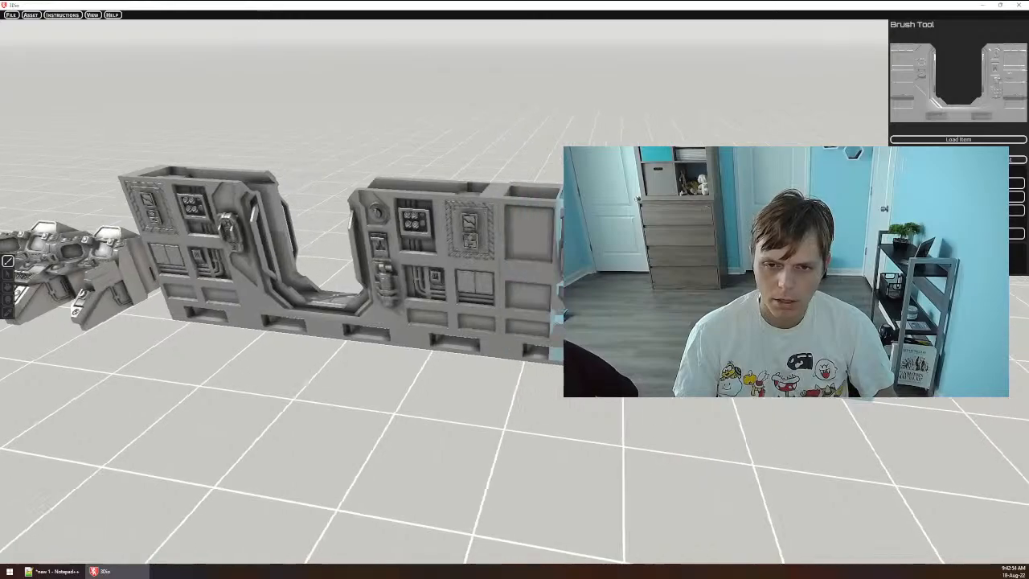
pyautogui.press('e')
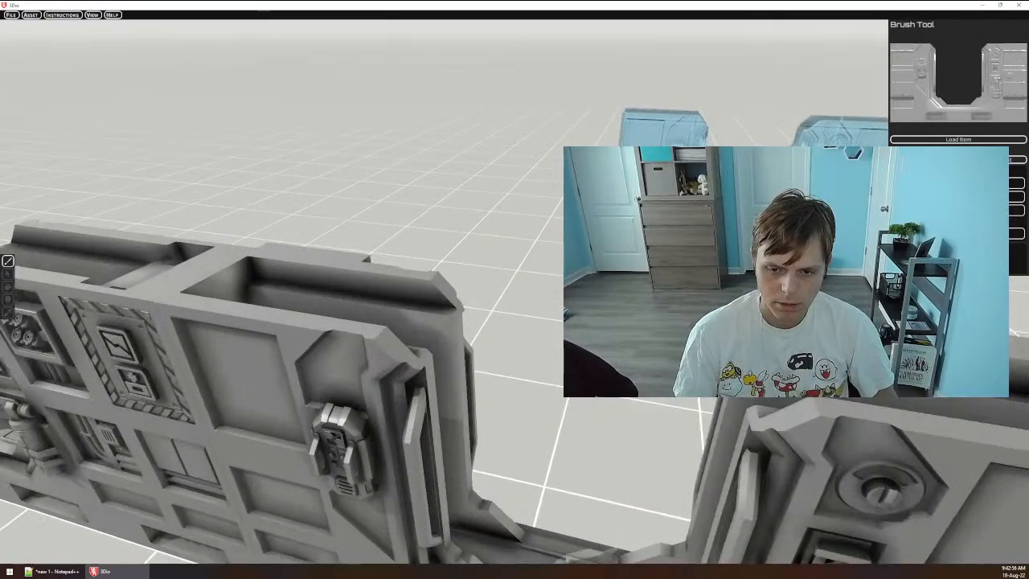
pyautogui.press('w')
pyautogui.press('e')
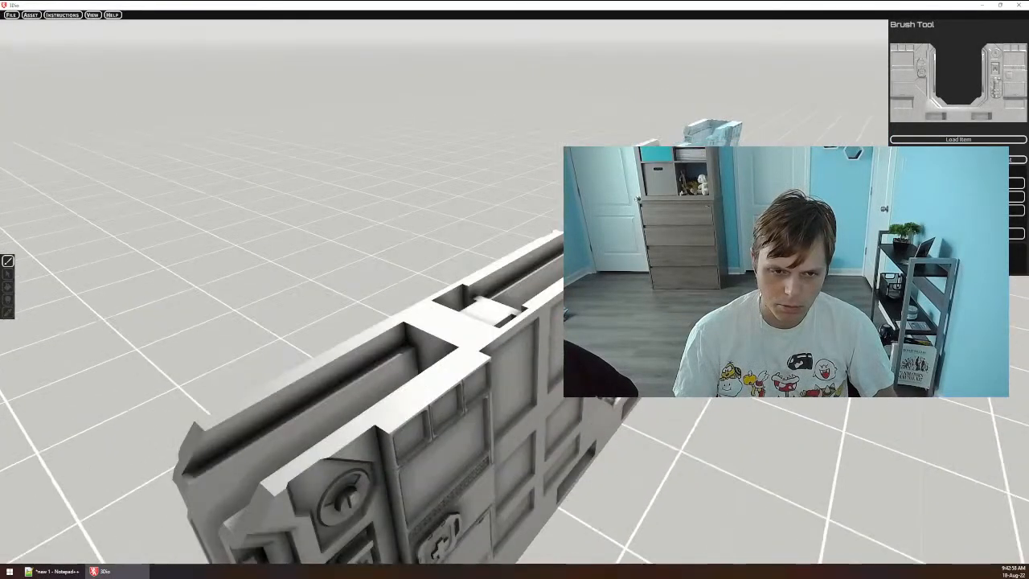
pyautogui.press('w')
pyautogui.press('q')
pyautogui.press('s')
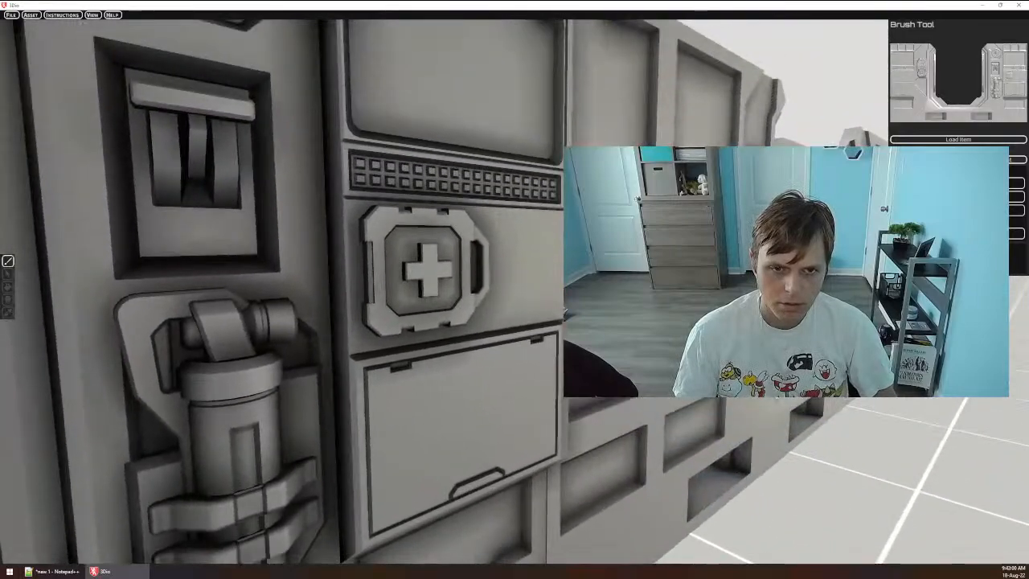
pyautogui.press('a')
pyautogui.press('a')
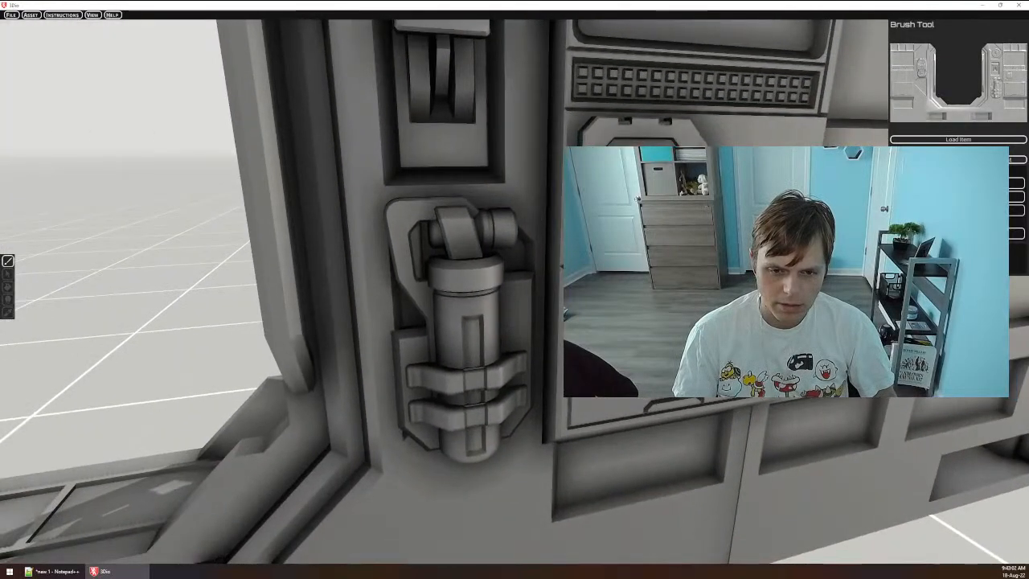
pyautogui.press('w')
pyautogui.press('s')
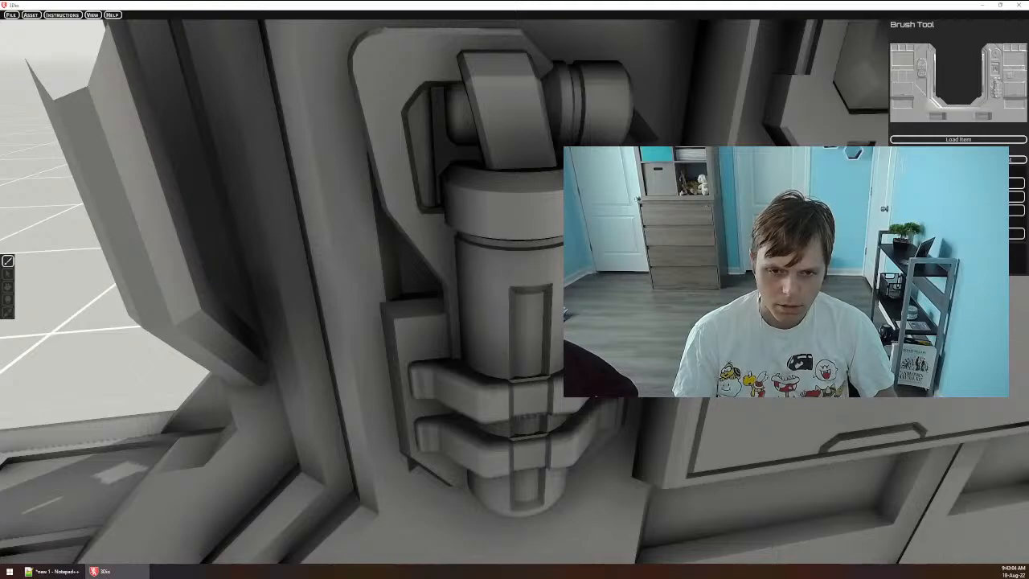
pyautogui.press('s')
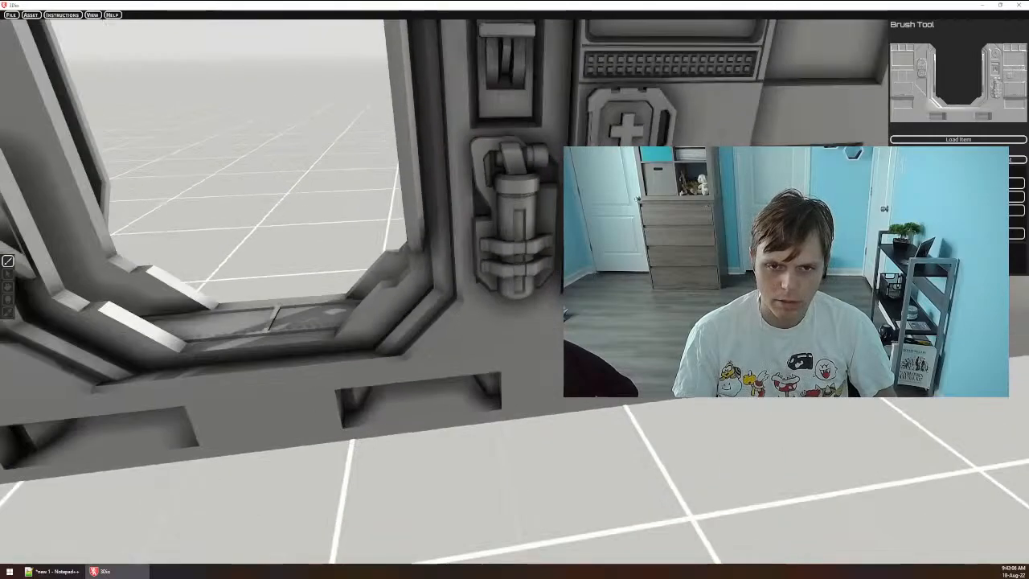
# Turn off the Brush tool with both placed walls in view.
pyautogui.press('s')
pyautogui.press('q')
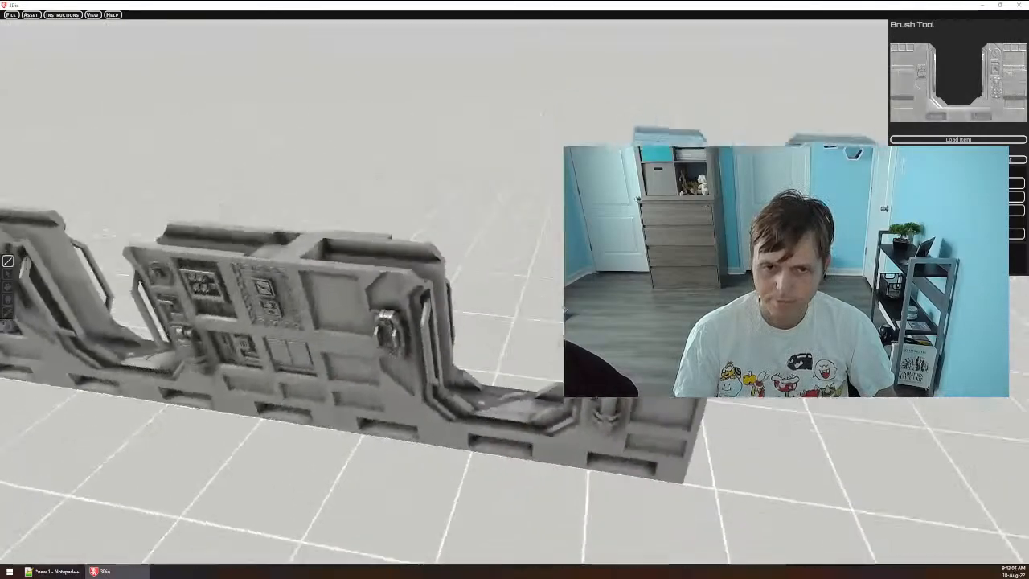
pyautogui.press('a')
pyautogui.press('d')
pyautogui.press('Escape')
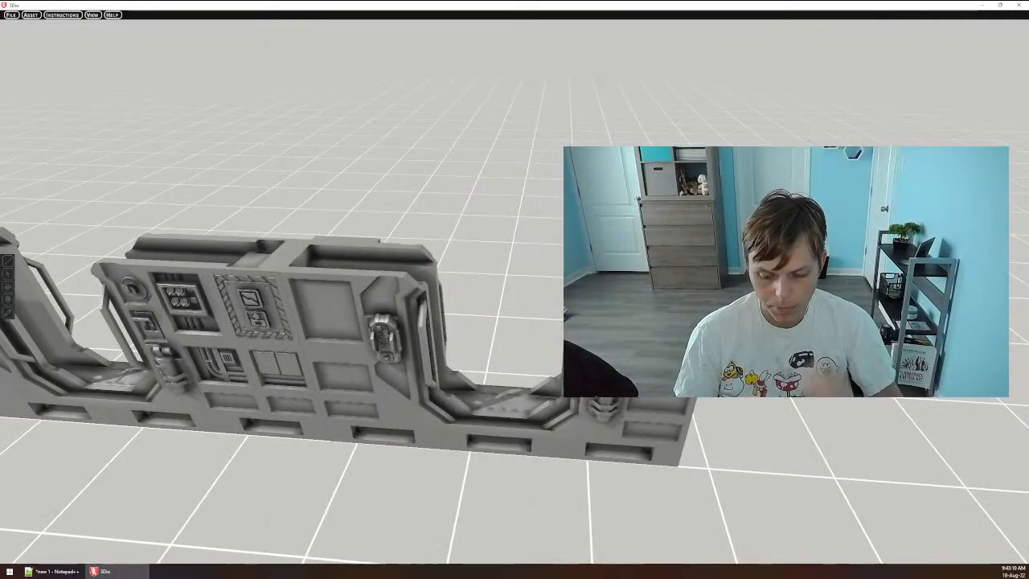
pyautogui.press('q')
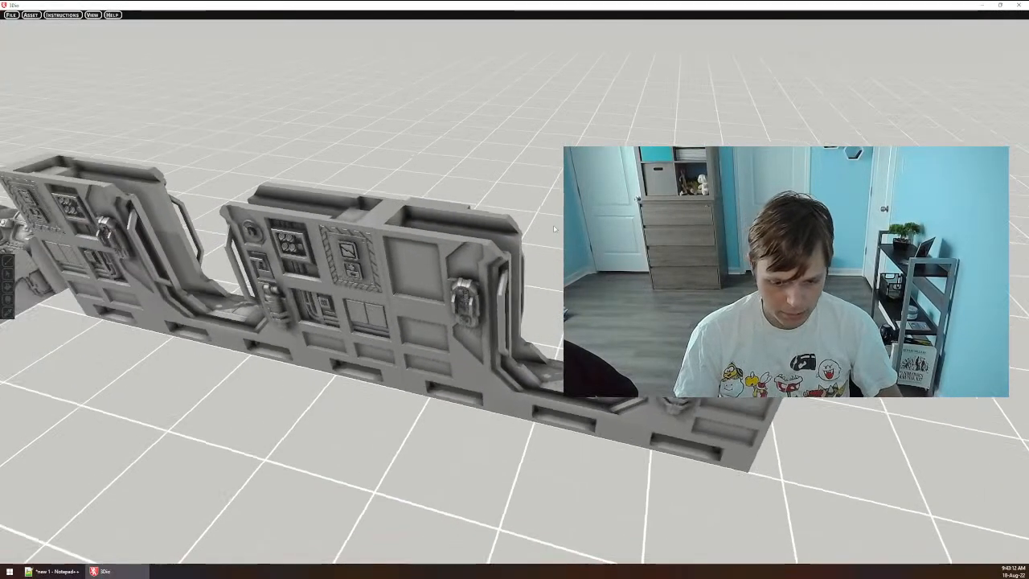
# View the placed cockpit and cargo bay walls together with the neighbouring console from several distances and angles.
pyautogui.press('s')
pyautogui.press('a')
pyautogui.press('e')
pyautogui.press('w')
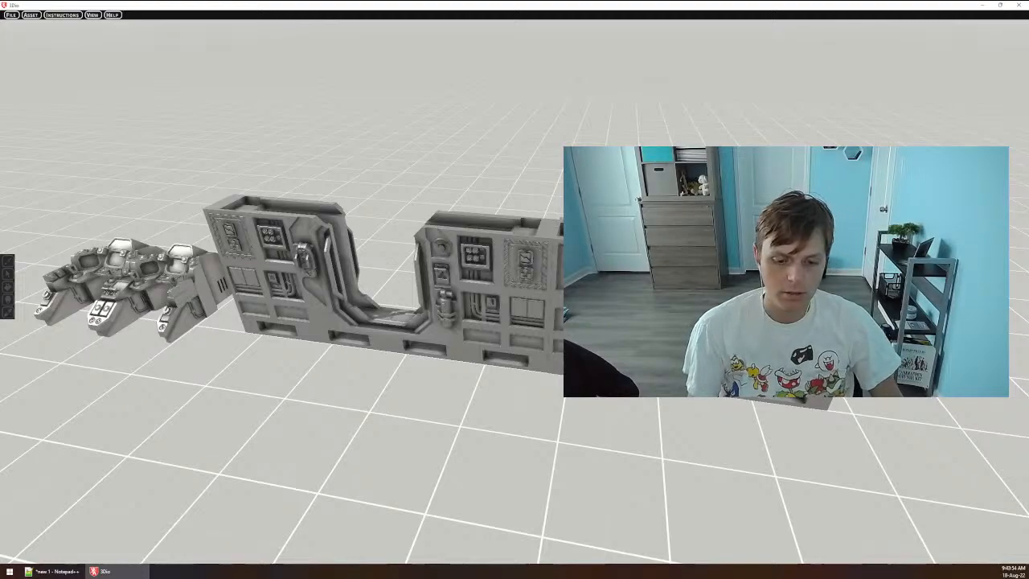
pyautogui.press('s')
pyautogui.moveTo(541, 420); pyautogui.dragTo(534, 415, button='right')
pyautogui.press('w')
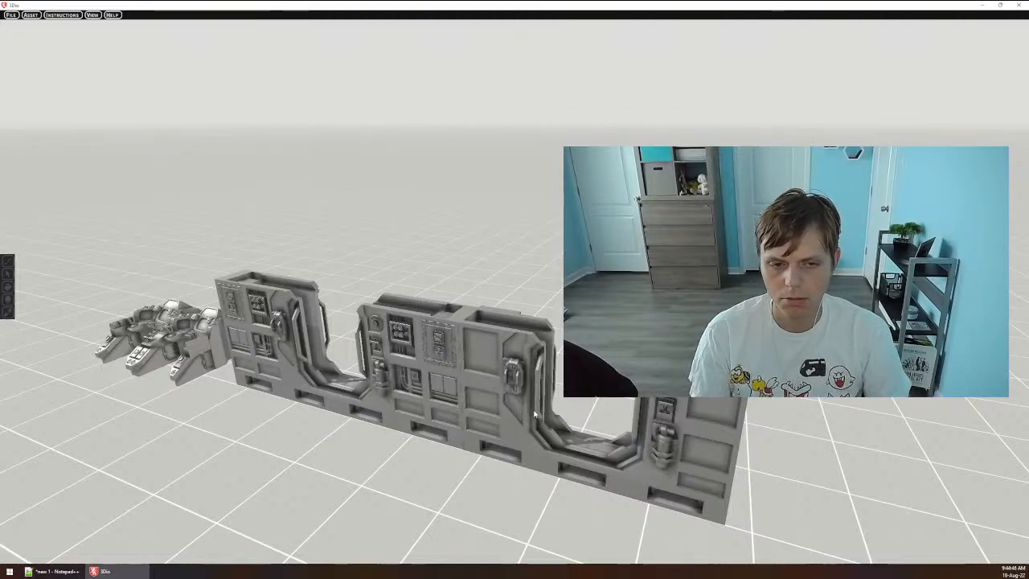
pyautogui.moveTo(611, 346); pyautogui.dragTo(508, 482, button='right')
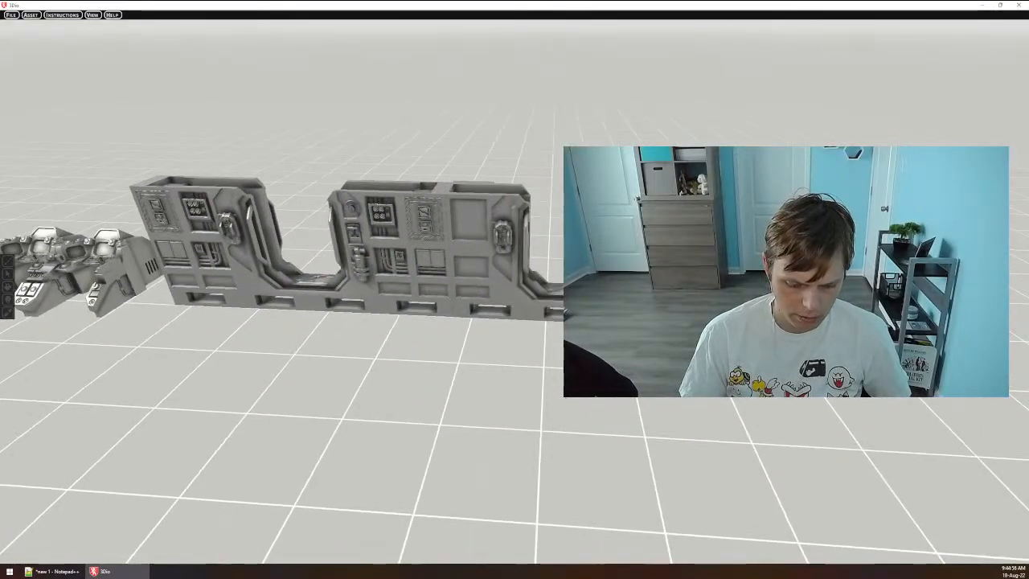
pyautogui.press('super+e')
pyautogui.moveTo(521, 35); pyautogui.dragTo(531, 52)
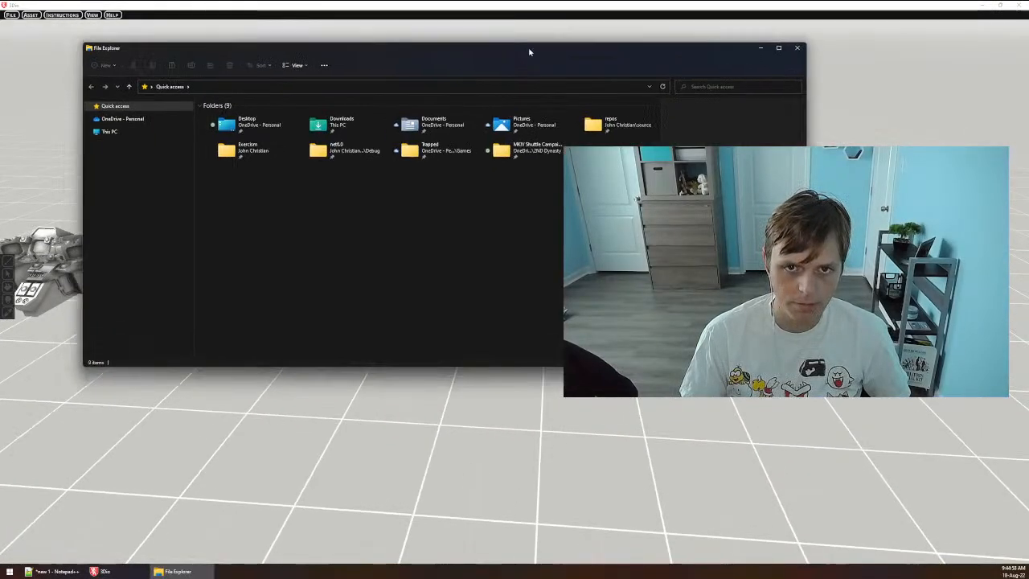
pyautogui.hotkey('alt', 'F4')
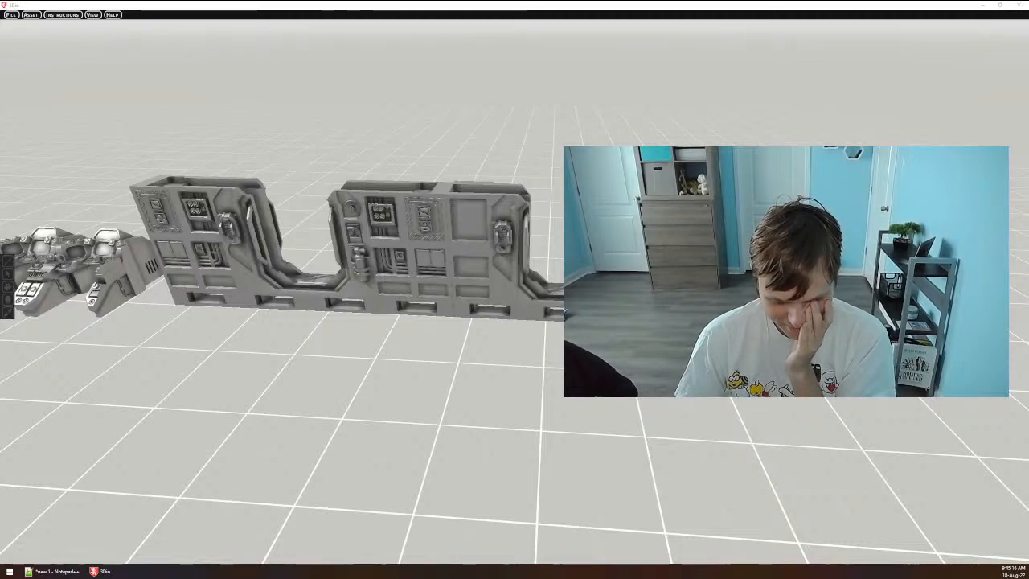
# Inspect the open upper edge of the cockpit wall at the doorway up close, and return to an overall view.
pyautogui.click(786, 272)
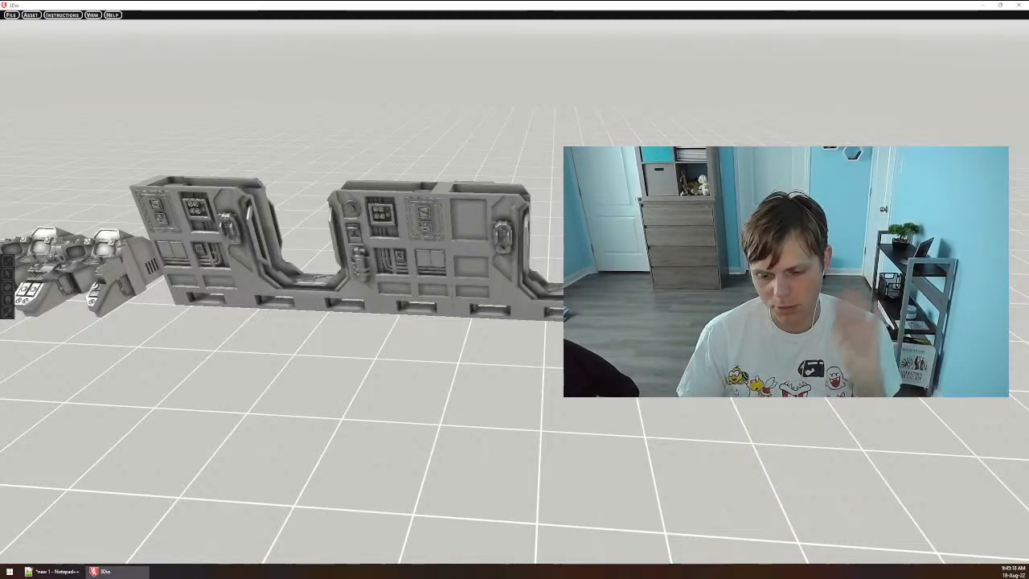
pyautogui.moveTo(786, 272); pyautogui.dragTo(708, 255, button='right')
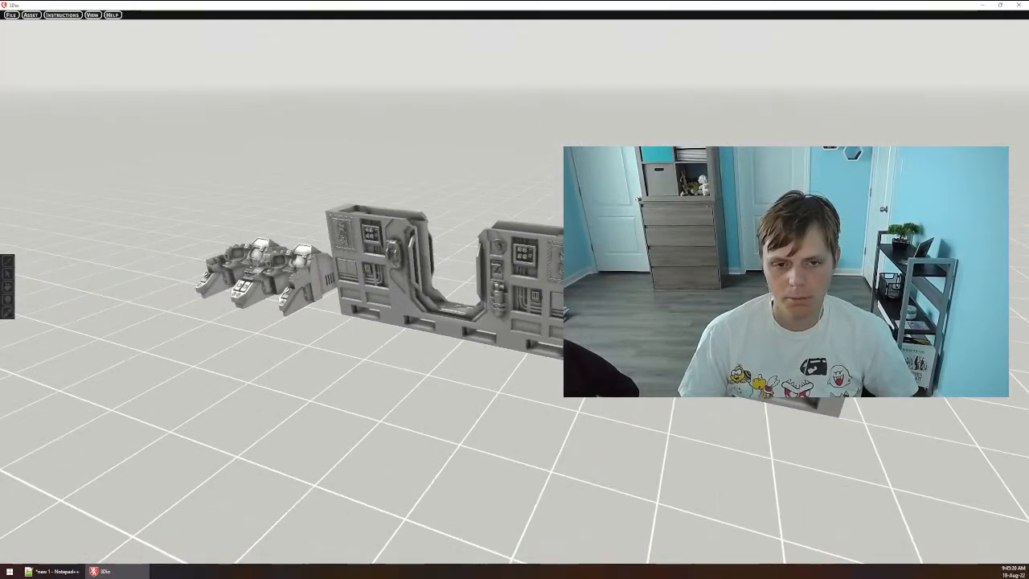
pyautogui.press('w')
pyautogui.press('a')
pyautogui.press('w')
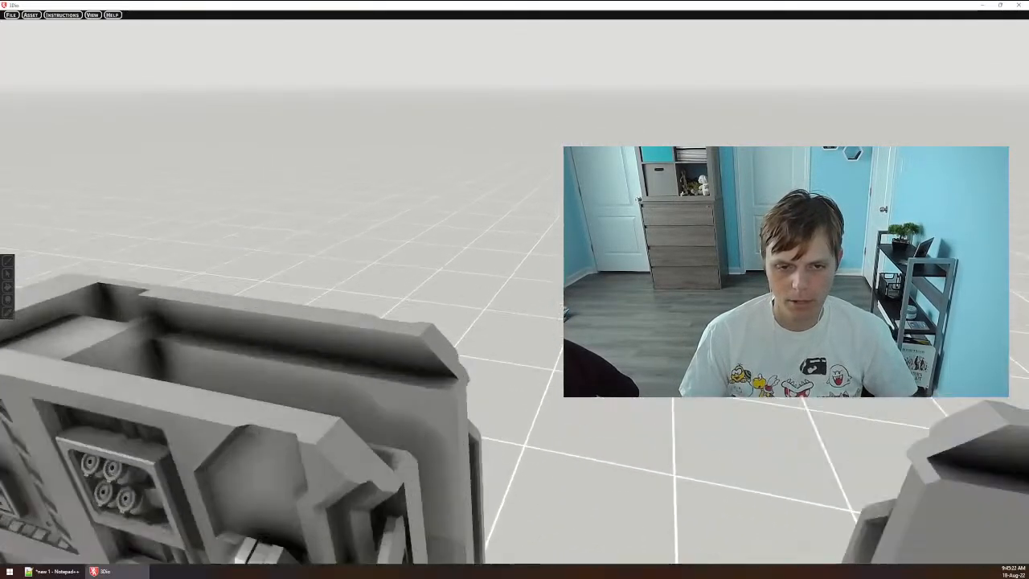
pyautogui.moveTo(531, 289); pyautogui.dragTo(623, 376, button='right')
pyautogui.press('s')
pyautogui.press('d')
pyautogui.press('w')
pyautogui.press('w')
pyautogui.press('s')
pyautogui.press('s')
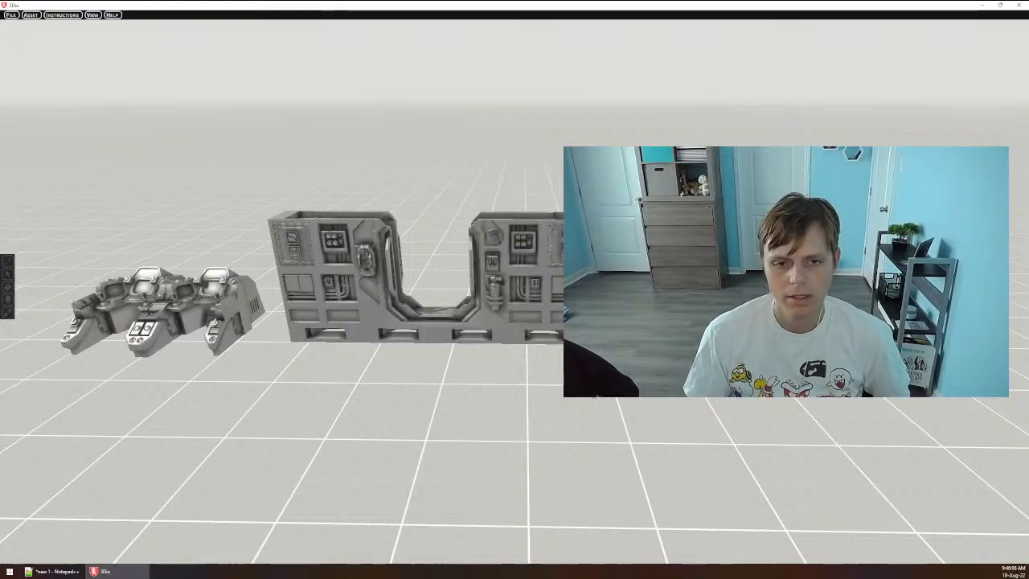
# Examine the front faces of both walls, from the end near the console along the doorways.
pyautogui.moveTo(594, 391)
pyautogui.mouseDown(button='right')
pyautogui.moveTo(450, 373)
pyautogui.moveTo(601, 399)
pyautogui.mouseUp(button='right')
pyautogui.scroll(-5, 593, 399)
pyautogui.press('w')
pyautogui.press('a')
pyautogui.press('d')
pyautogui.press('s')
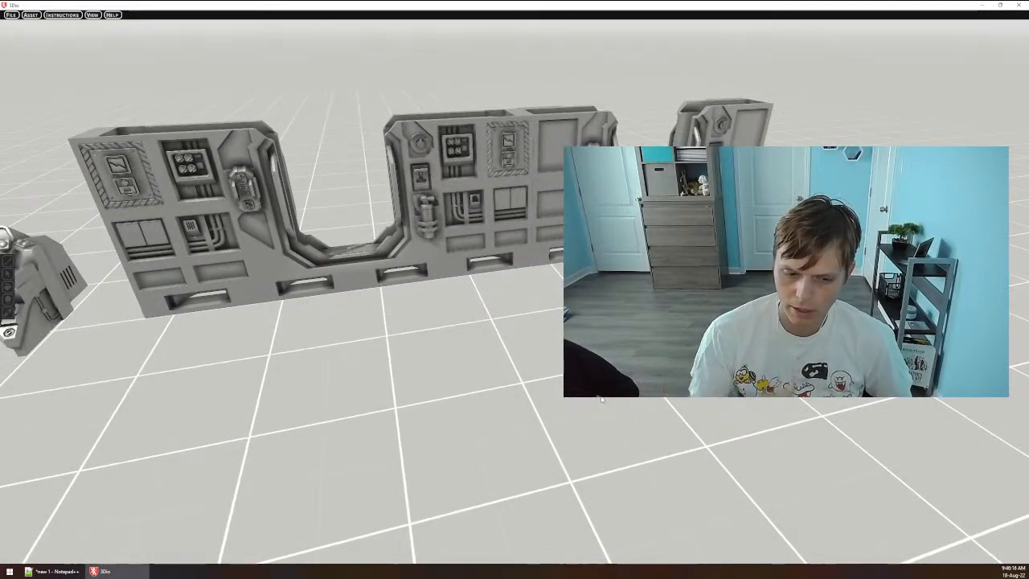
pyautogui.press('a')
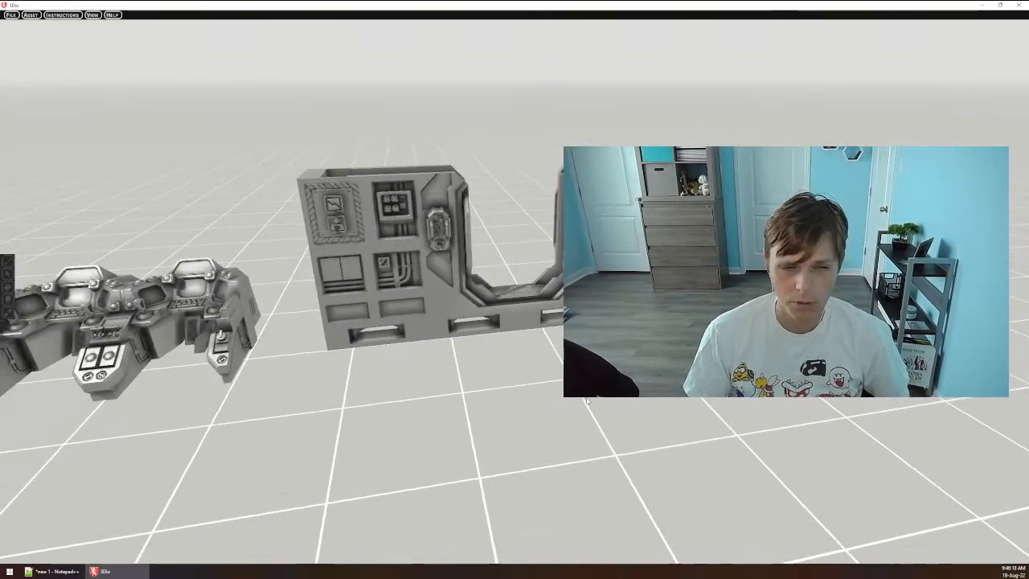
# Examine the cockpit console from the front and above, alongside the end of the cockpit wall.
pyautogui.press('s')
pyautogui.moveTo(587, 401); pyautogui.dragTo(592, 403, button='right')
pyautogui.press('w')
pyautogui.press('w')
pyautogui.press('s')
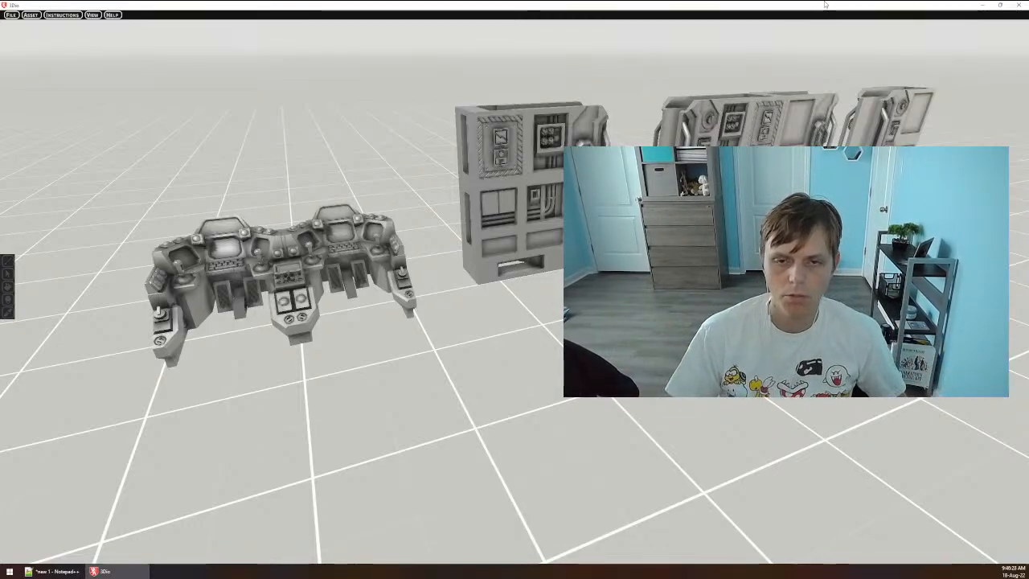
pyautogui.press('w')
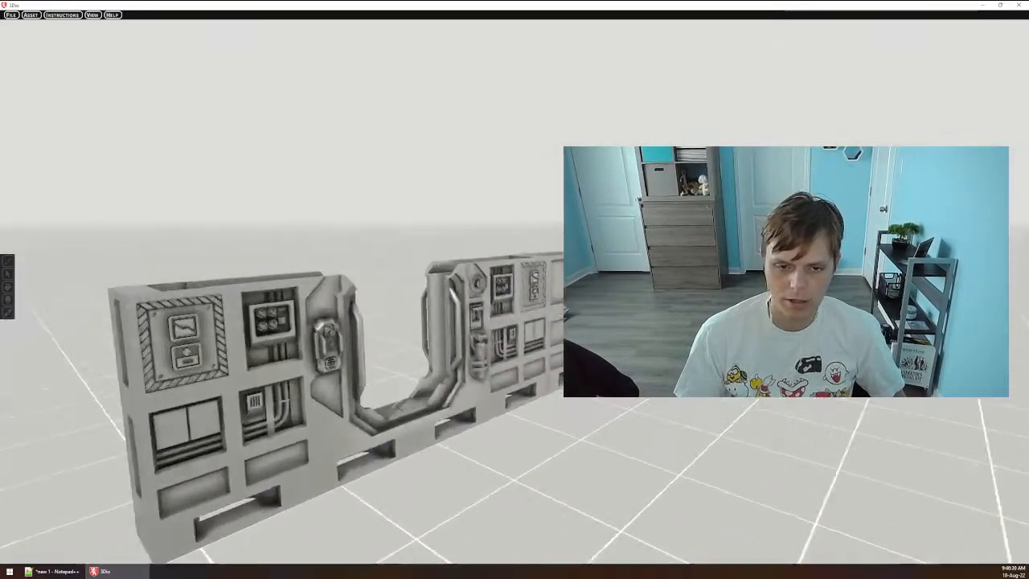
pyautogui.press('s')
pyautogui.press('w')
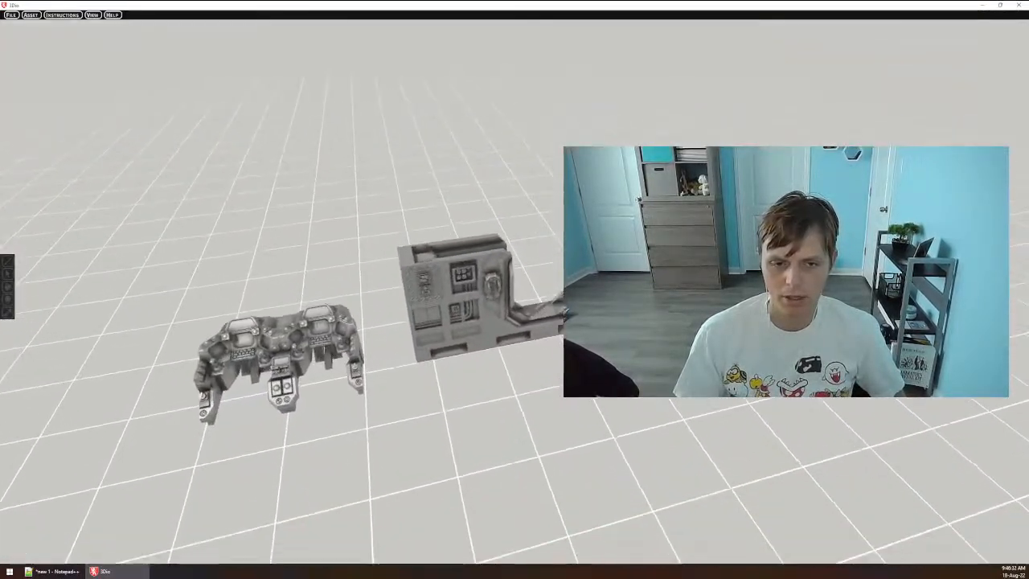
pyautogui.press('w')
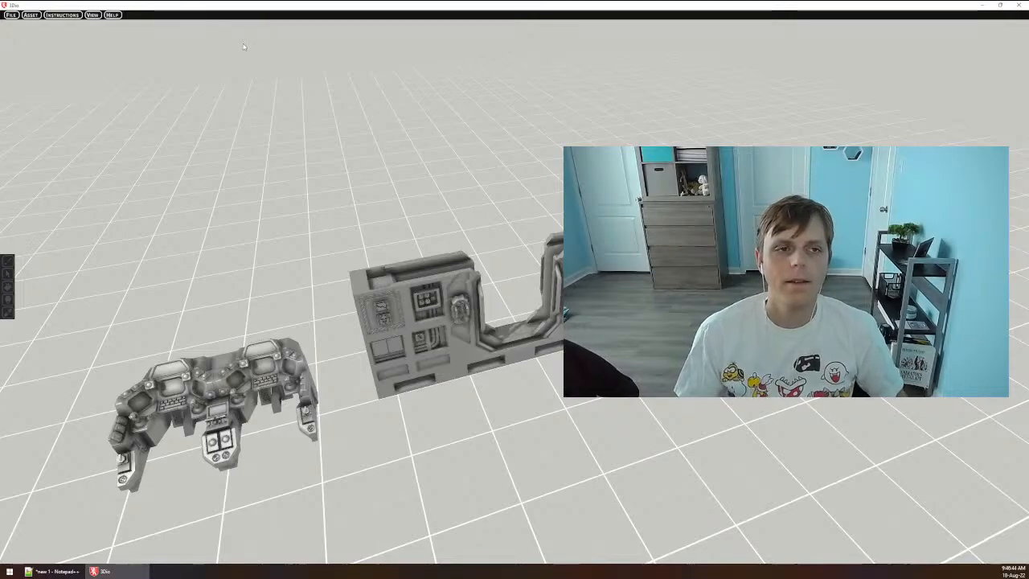
# Close 3Dio and switch to the Mini Rover model in Blender.
pyautogui.click(1021, 5)
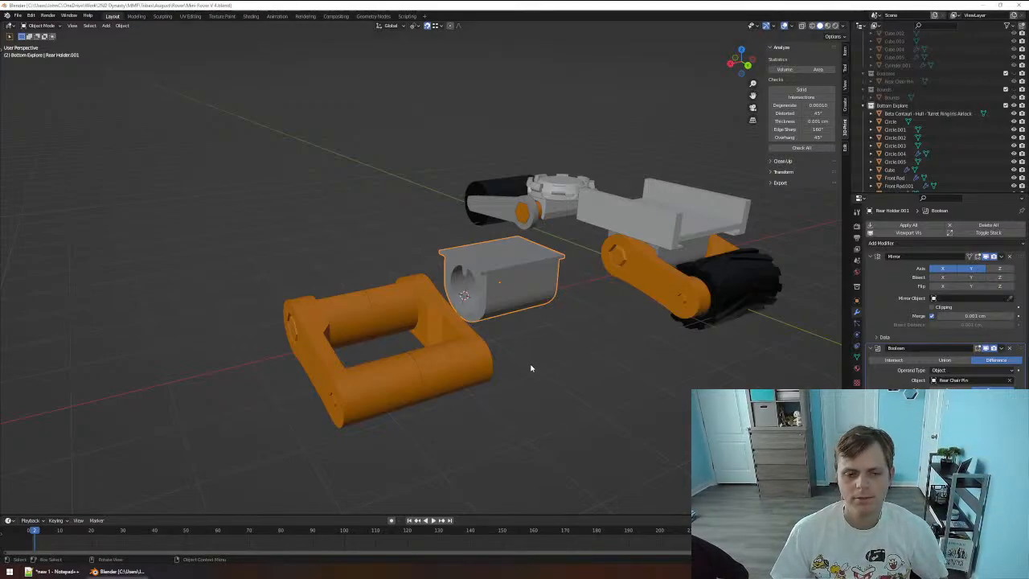
# Examine the orange rear arm halves and the separate rear holder from several sides.
pyautogui.moveTo(544, 370); pyautogui.dragTo(521, 349, button='middle')
pyautogui.scroll(4, 586, 351)
pyautogui.click(623, 365)
pyautogui.moveTo(620, 297); pyautogui.dragTo(635, 426, button='middle')
pyautogui.keyDown('shift'); pyautogui.click(635, 426); pyautogui.keyUp('shift')
pyautogui.moveTo(438, 370); pyautogui.dragTo(514, 354, button='middle')
pyautogui.click(416, 234)
# Try to slide both separate rear arm halves together along the X axis into the spare rear holder.
pyautogui.click(555, 289)
pyautogui.keyDown('shift'); pyautogui.click(620, 321); pyautogui.keyUp('shift')
pyautogui.moveTo(618, 329); pyautogui.dragTo(563, 354, button='middle')
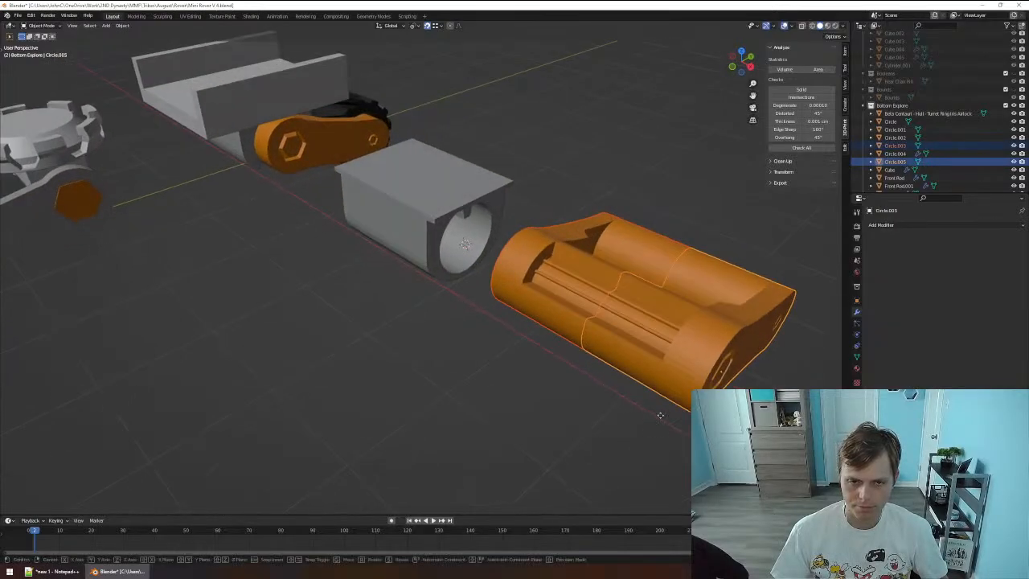
pyautogui.press('g')
pyautogui.press('x')
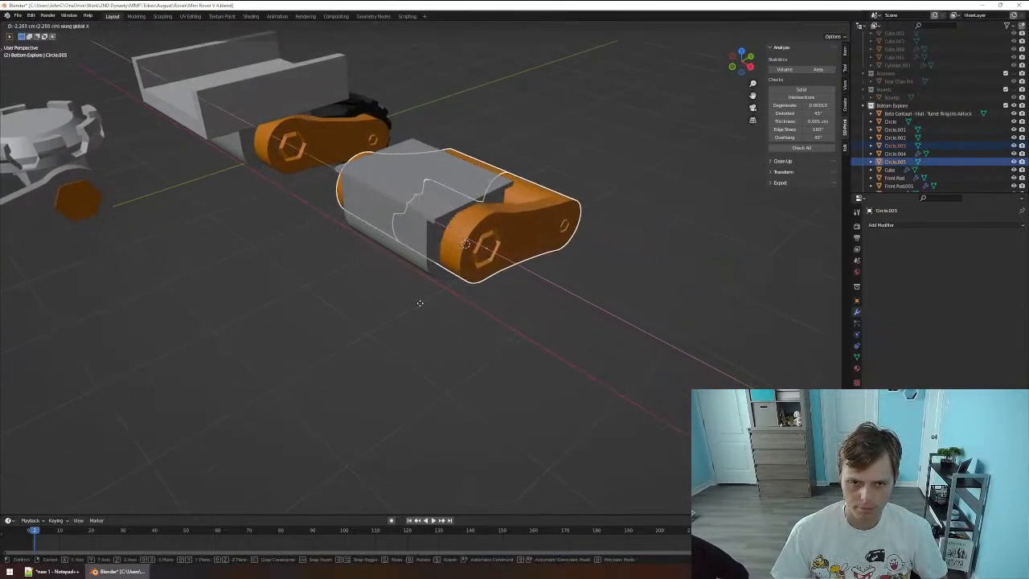
pyautogui.click(421, 299)
pyautogui.moveTo(490, 325)
pyautogui.mouseDown(button='middle')
pyautogui.moveTo(343, 293)
pyautogui.moveTo(351, 292)
pyautogui.moveTo(273, 296)
pyautogui.moveTo(361, 329)
pyautogui.moveTo(404, 319)
pyautogui.moveTo(436, 280)
pyautogui.moveTo(443, 291)
pyautogui.moveTo(337, 319)
pyautogui.moveTo(275, 310)
pyautogui.moveTo(308, 299)
pyautogui.moveTo(293, 291)
pyautogui.moveTo(485, 335)
pyautogui.mouseUp(button='middle')
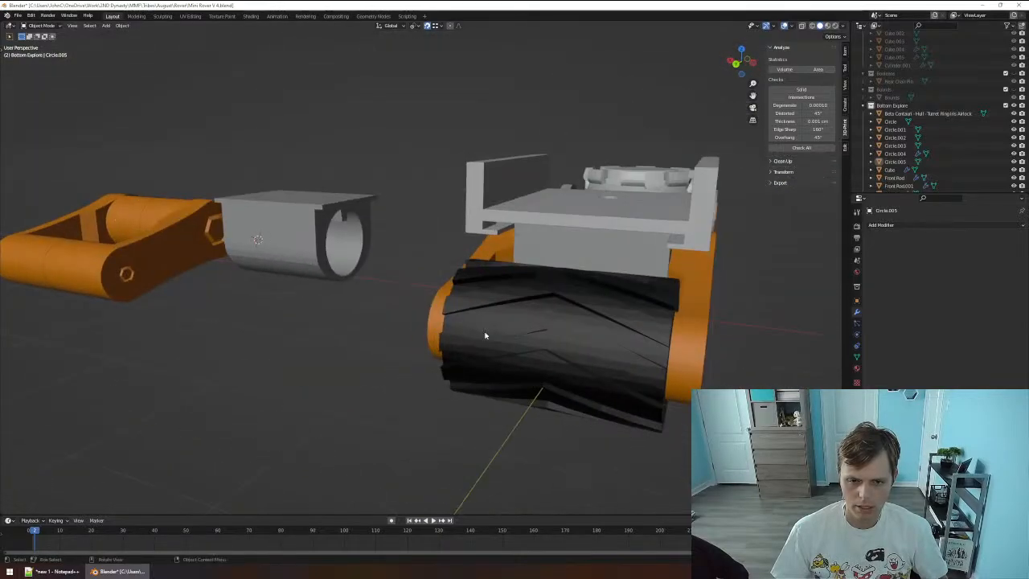
# Hide the rover's rear tray to view the parts beneath it, and unhide it again.
pyautogui.click(485, 335)
pyautogui.moveTo(350, 343); pyautogui.dragTo(427, 282, button='middle')
pyautogui.click(427, 283)
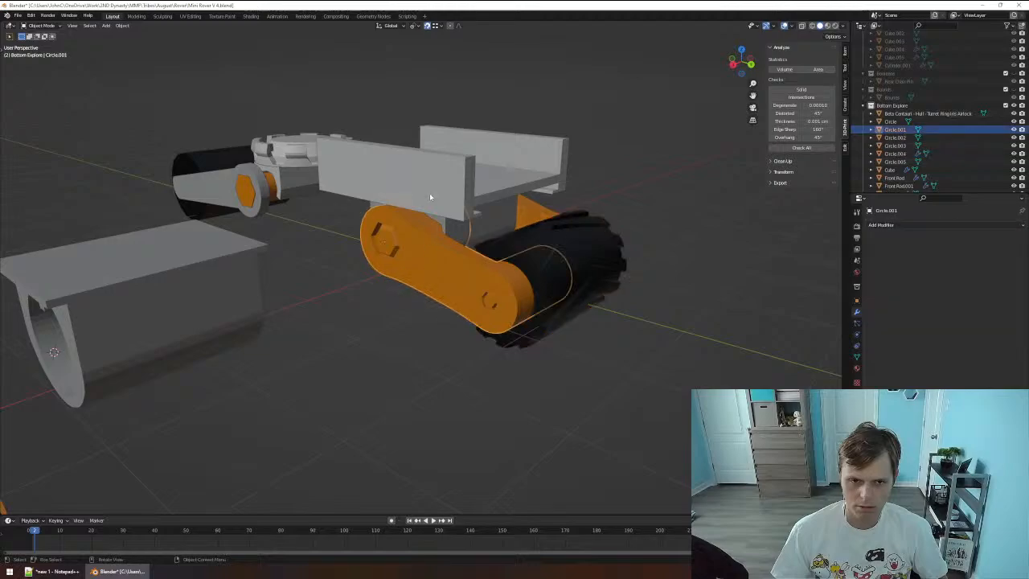
pyautogui.click(430, 196)
pyautogui.press('h')
pyautogui.moveTo(327, 264); pyautogui.dragTo(418, 283, button='middle')
pyautogui.hotkey('alt', 'h')
# Select the rear holder beneath the tray and show its transform values in place of the 3D-print checks.
pyautogui.click(471, 301)
pyautogui.scroll(-4, 450, 313)
pyautogui.click(419, 283)
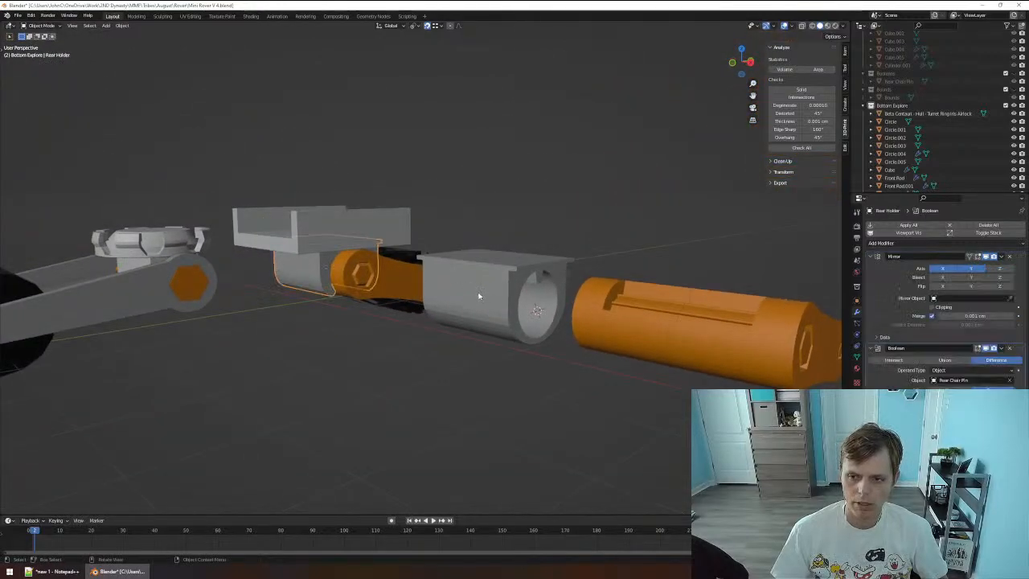
pyautogui.hotkey('alt', 'a')
pyautogui.click(844, 51)
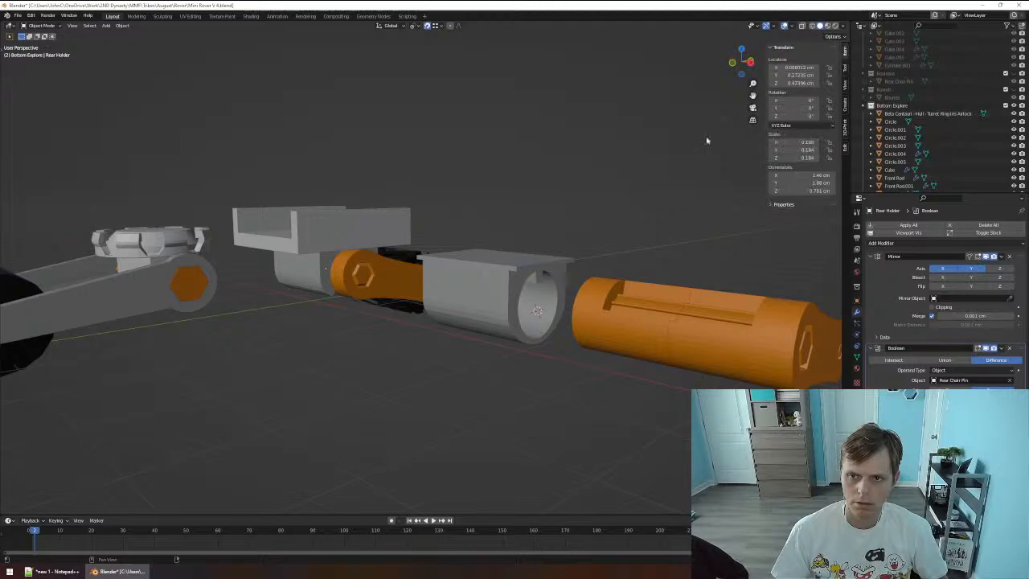
pyautogui.click(314, 283)
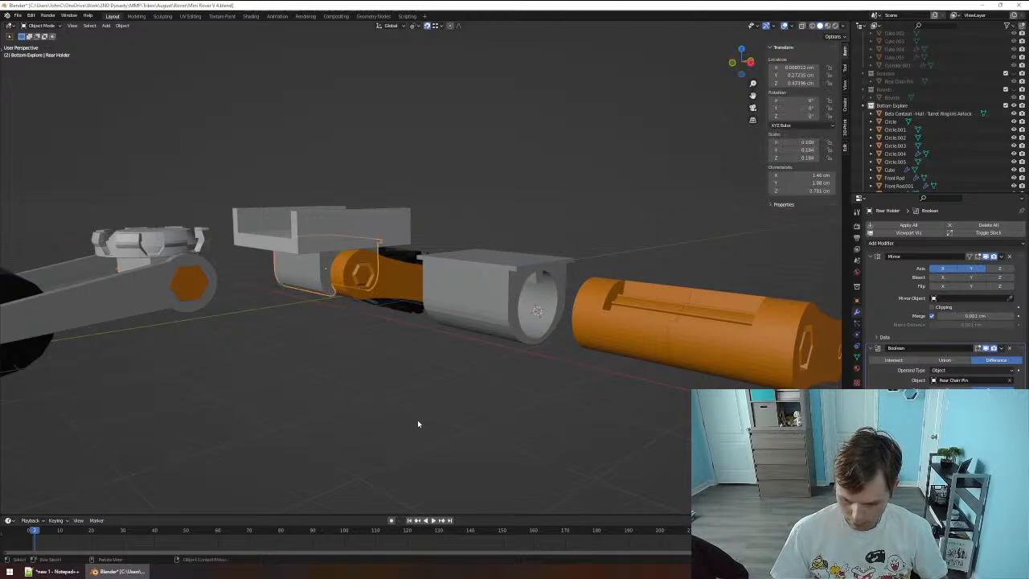
pyautogui.moveTo(411, 444); pyautogui.dragTo(443, 485, button='middle')
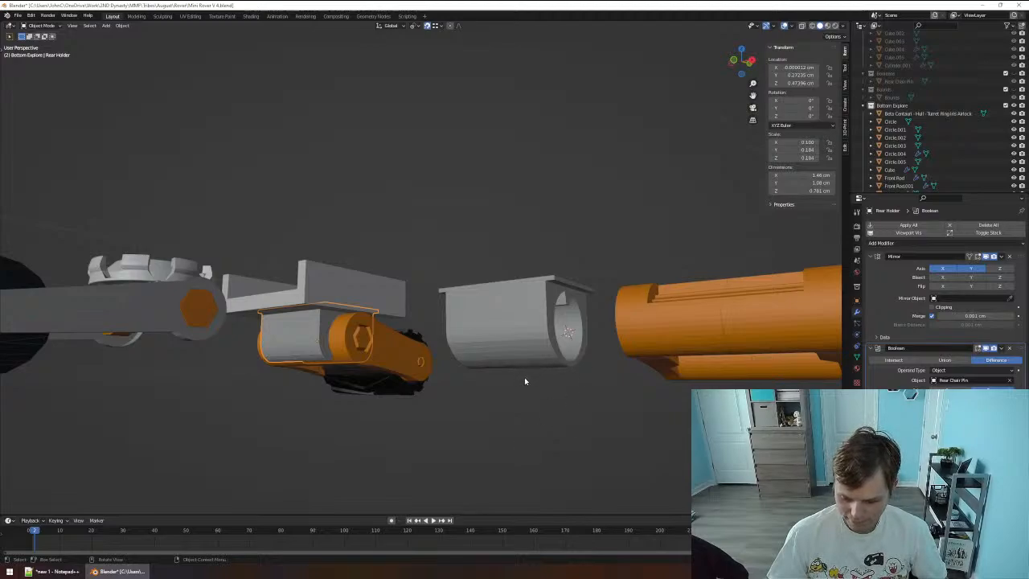
# Check the transform values of the separate rear arm halves and of the rear tray.
pyautogui.moveTo(524, 381); pyautogui.dragTo(425, 363, button='middle')
pyautogui.scroll(-4, 507, 395)
pyautogui.scroll(6, 530, 402)
pyautogui.click(614, 428)
pyautogui.click(613, 426)
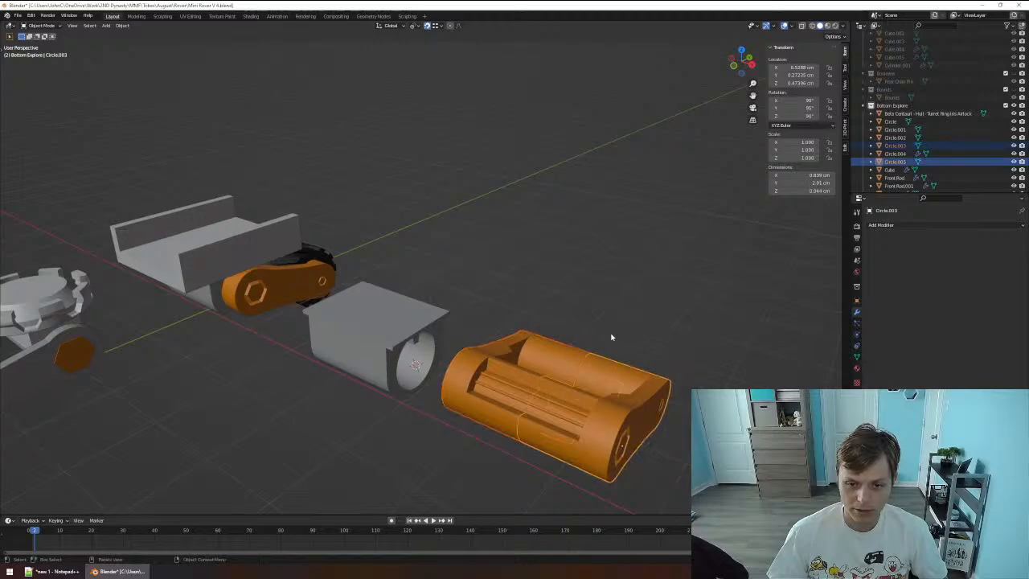
pyautogui.click(614, 327)
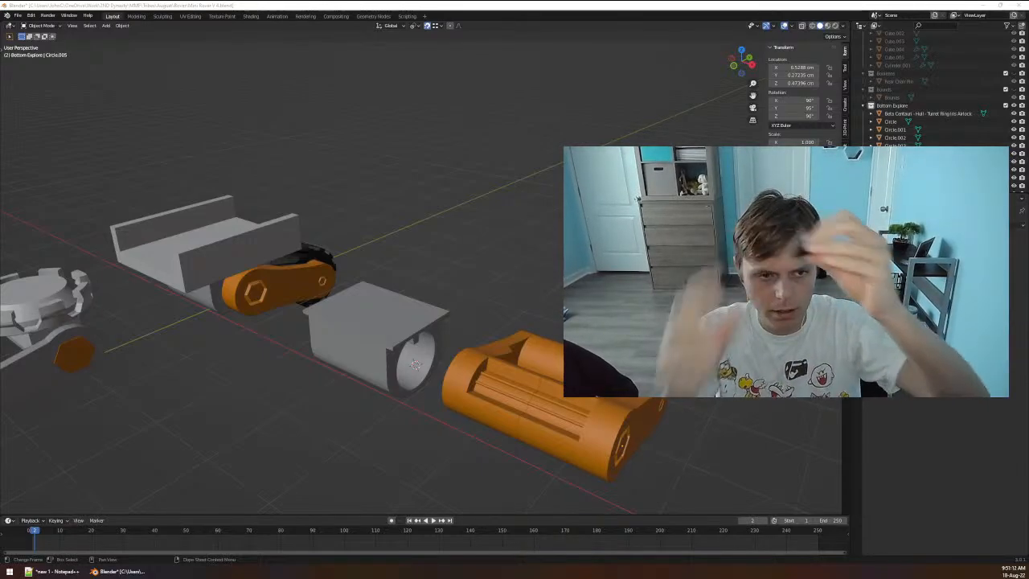
pyautogui.click(213, 243)
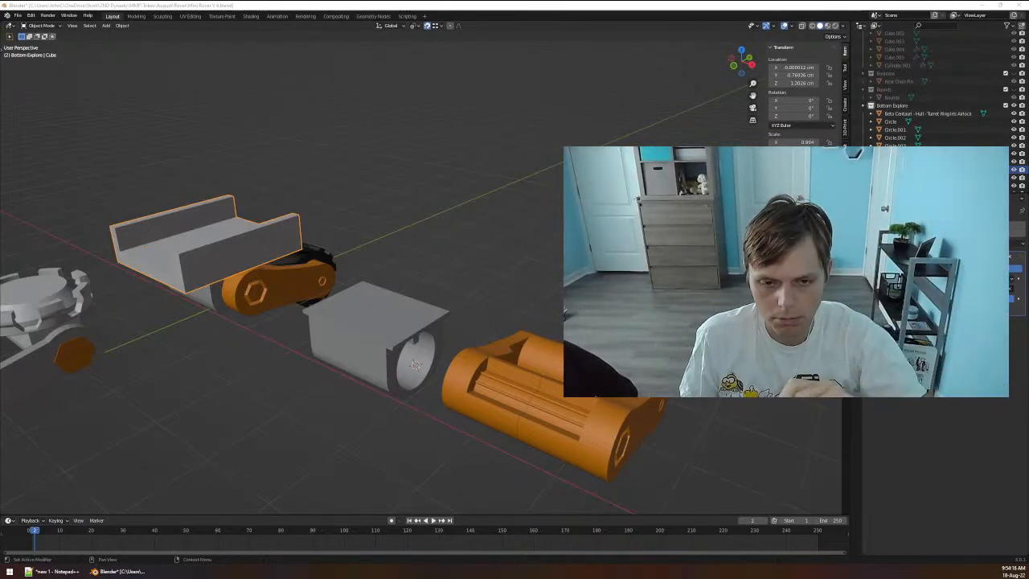
# Move one rear arm half about -0.87 cm along X to expose its connecting pegs, and undo the move.
pyautogui.click(481, 414)
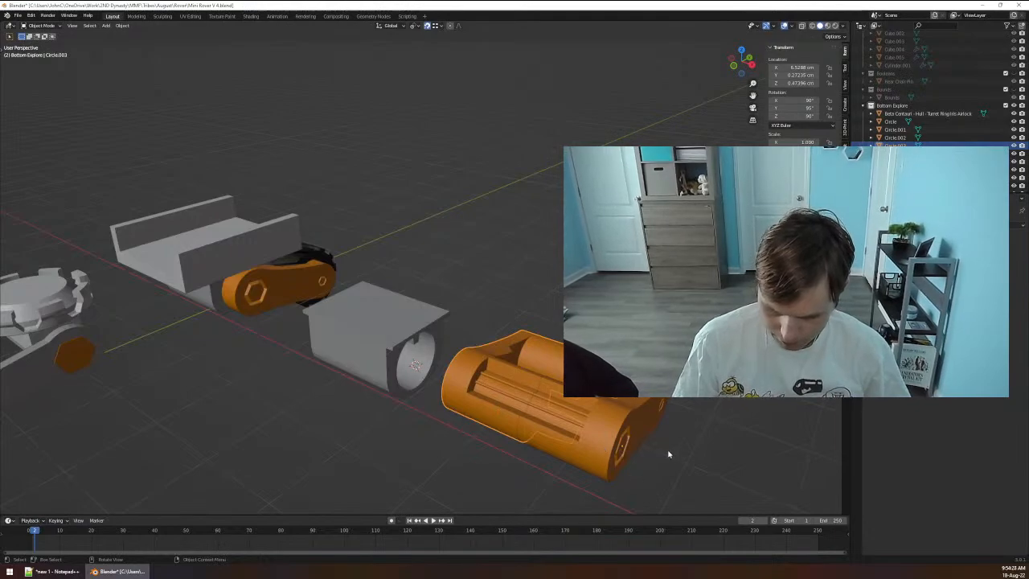
pyautogui.hotkey('shift', 'd')
pyautogui.press('x')
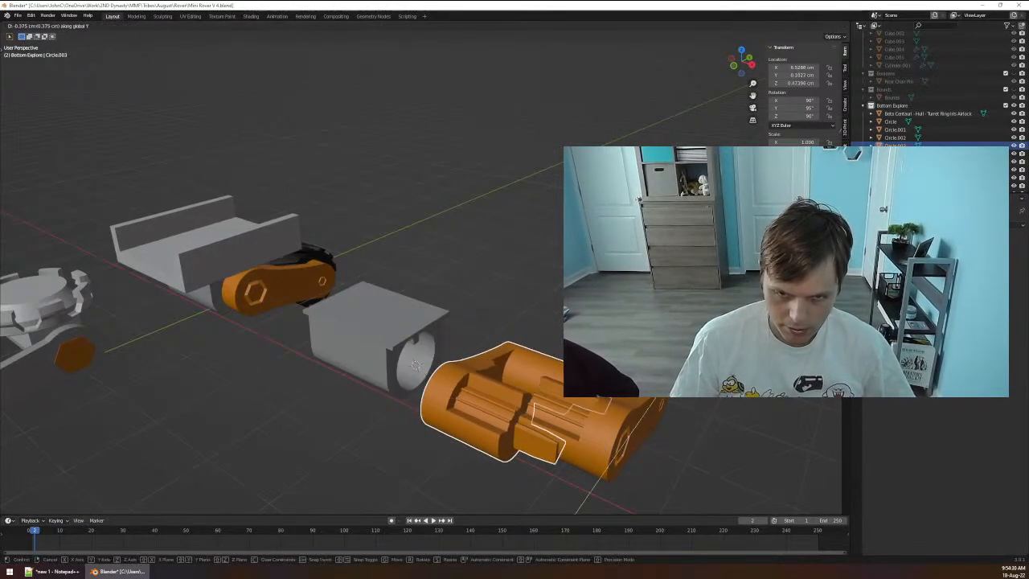
pyautogui.click(415, 364)
pyautogui.moveTo(490, 326); pyautogui.dragTo(338, 247, button='middle')
pyautogui.scroll(5, 483, 327)
pyautogui.scroll(-5, 504, 322)
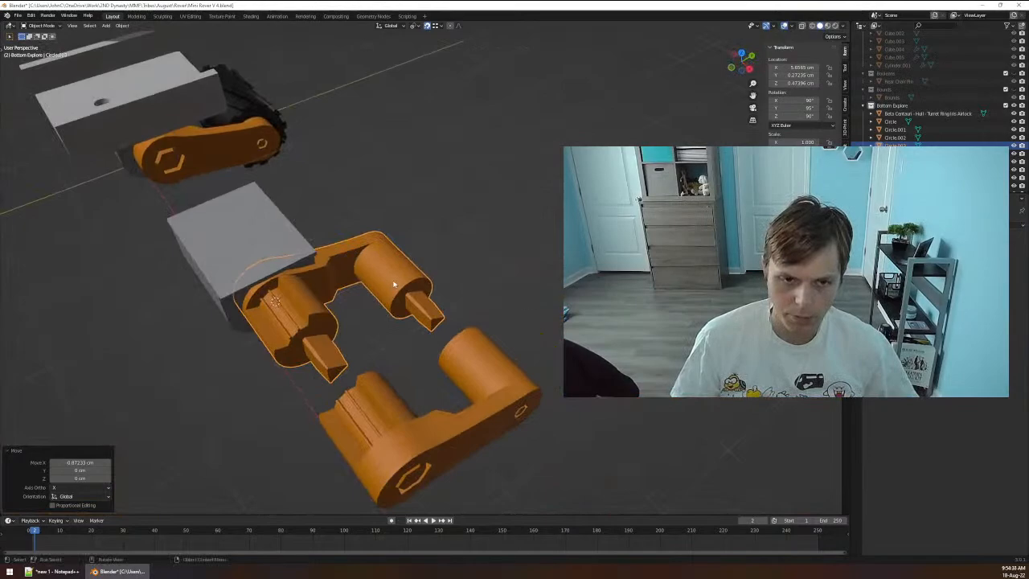
pyautogui.moveTo(395, 285); pyautogui.dragTo(433, 315, button='middle')
pyautogui.hotkey('ctrl', 'z')
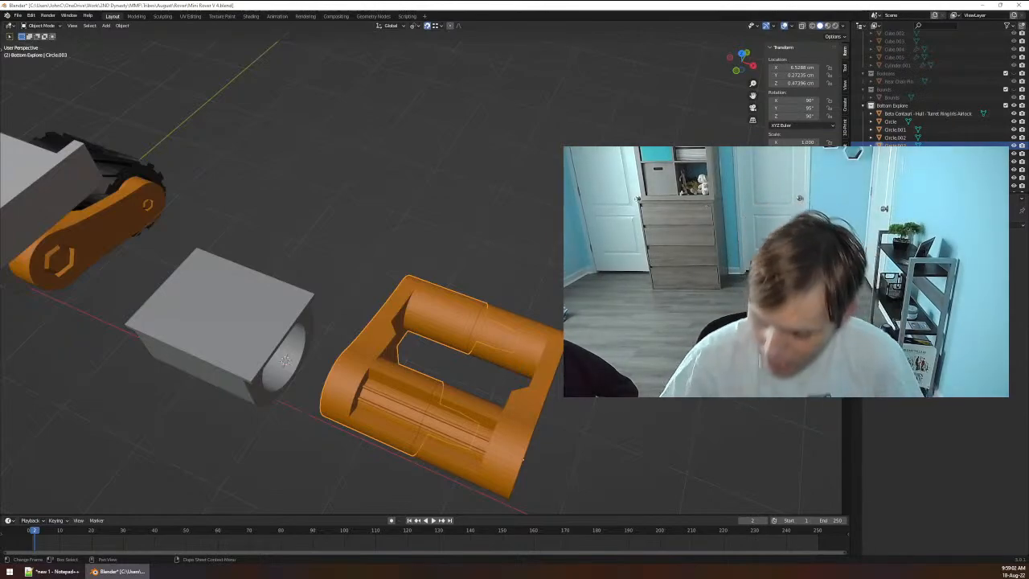
# Pull the same arm half about -0.70 cm along X, view its pegs from the side, and undo the move.
pyautogui.click(503, 206)
pyautogui.moveTo(503, 206); pyautogui.dragTo(526, 172, button='middle')
pyautogui.click(448, 290)
pyautogui.press('g')
pyautogui.press('x')
pyautogui.click(509, 216)
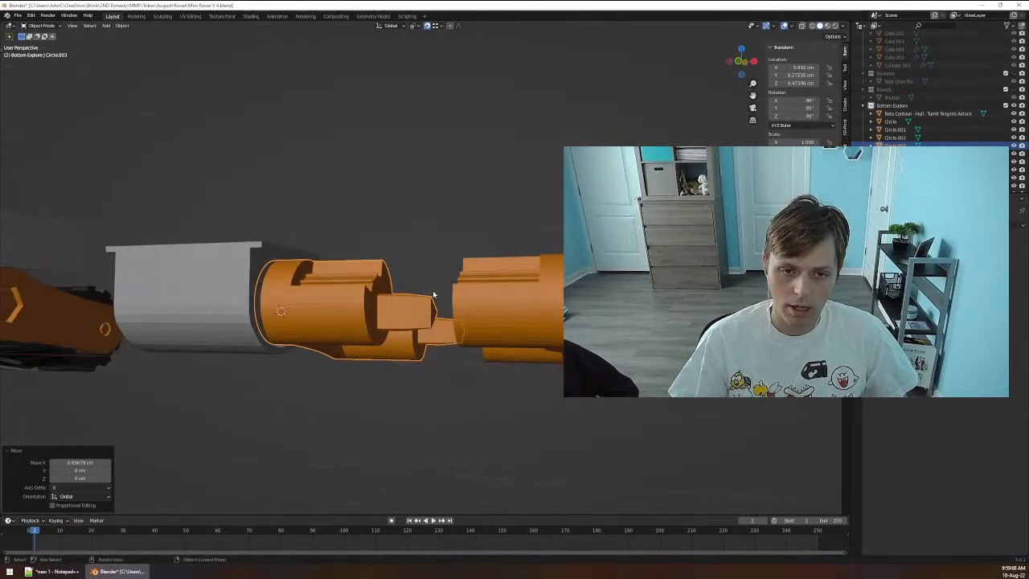
pyautogui.moveTo(432, 294); pyautogui.dragTo(394, 368, button='middle')
pyautogui.hotkey('ctrl', 'z')
pyautogui.moveTo(516, 269); pyautogui.dragTo(325, 308, button='middle')
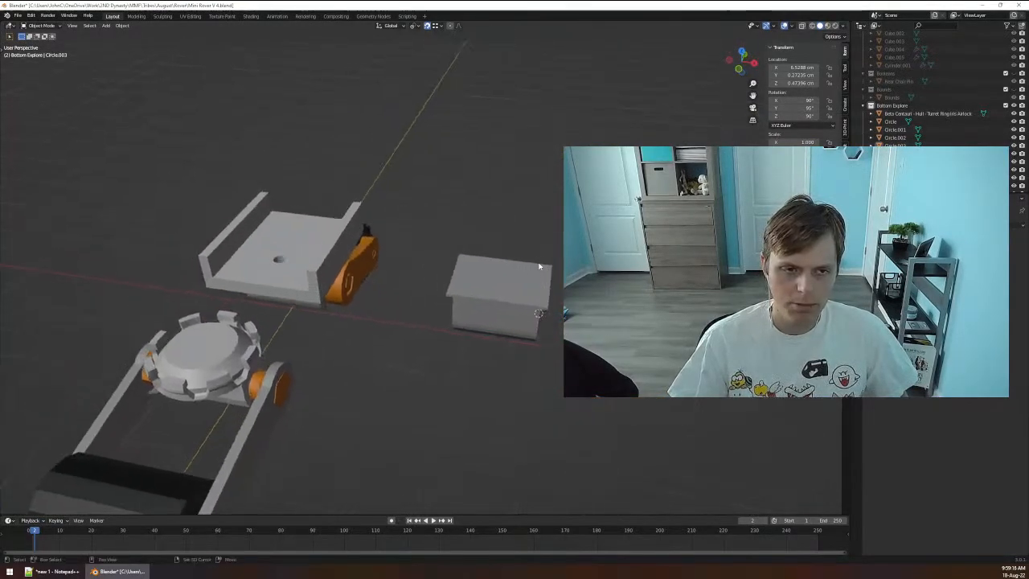
# Delete the original rear holder beneath the tray and give the separate rear holder its copied X location.
pyautogui.click(326, 308)
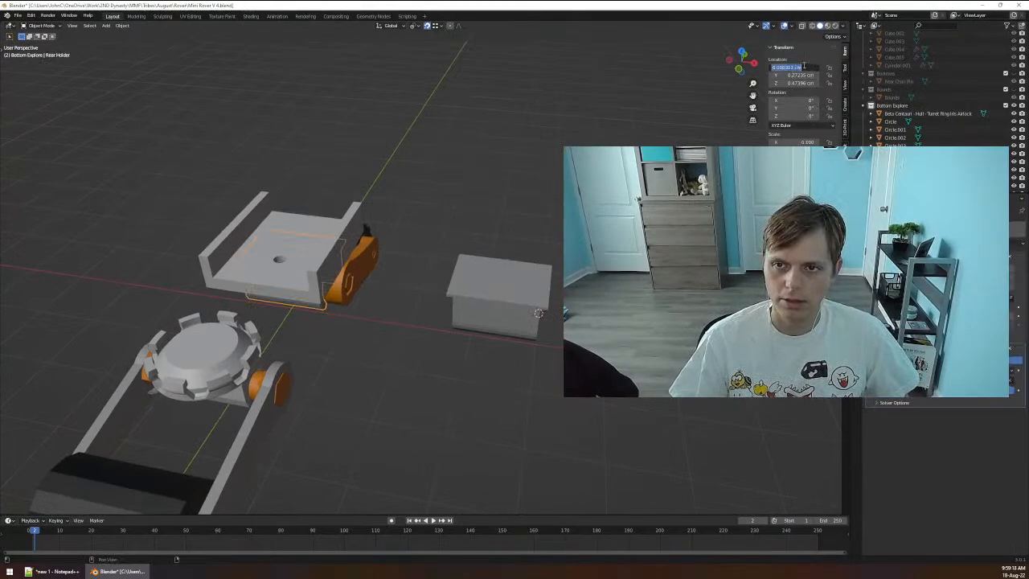
pyautogui.click(322, 305)
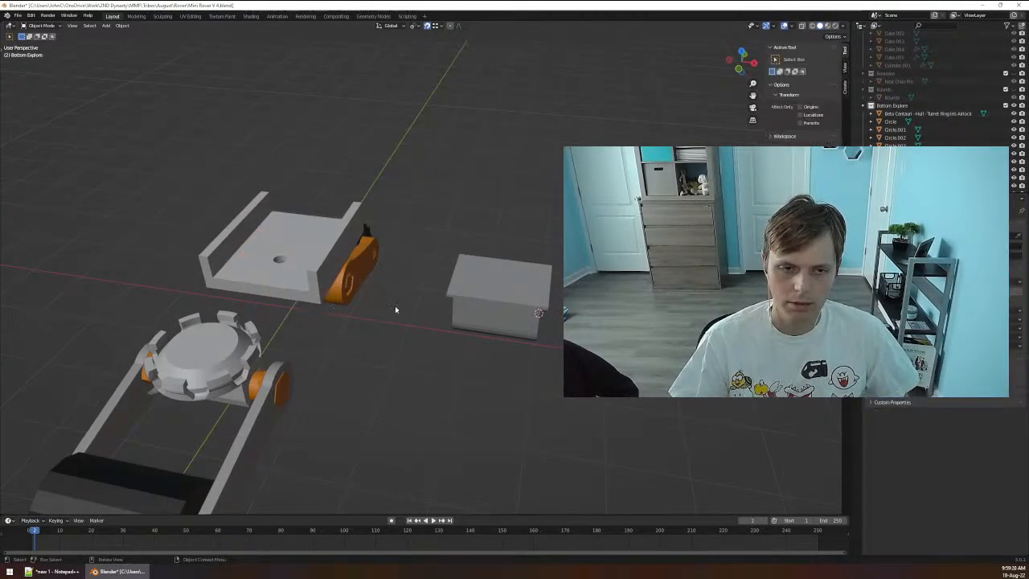
pyautogui.click(474, 306)
pyautogui.doubleClick(800, 68)
pyautogui.write('0.000012 cm')
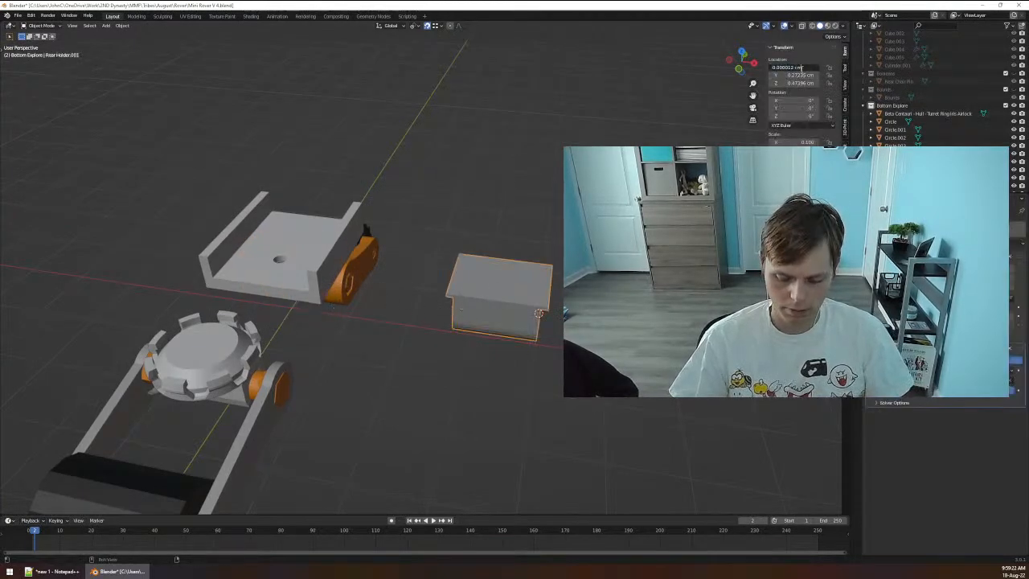
pyautogui.press('Return')
# Pull the assembled rear arm half away from the holder to show how they fit, and cancel the move.
pyautogui.moveTo(410, 155)
pyautogui.mouseDown(button='middle')
pyautogui.moveTo(433, 195)
pyautogui.moveTo(442, 248)
pyautogui.moveTo(464, 232)
pyautogui.moveTo(391, 232)
pyautogui.moveTo(383, 193)
pyautogui.moveTo(397, 159)
pyautogui.mouseUp(button='middle')
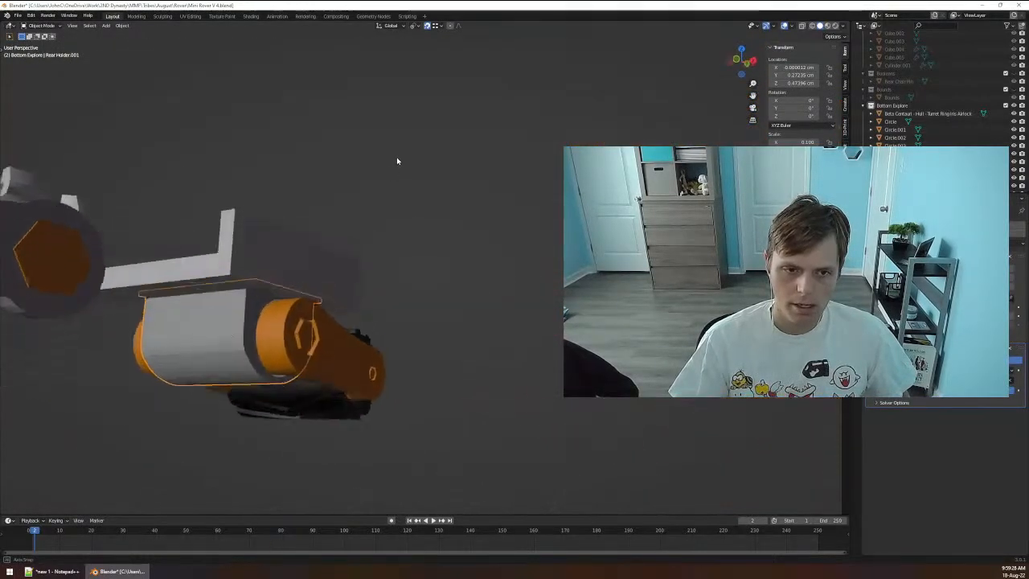
pyautogui.click(323, 360)
pyautogui.moveTo(326, 359); pyautogui.dragTo(443, 321, button='middle')
pyautogui.press('g')
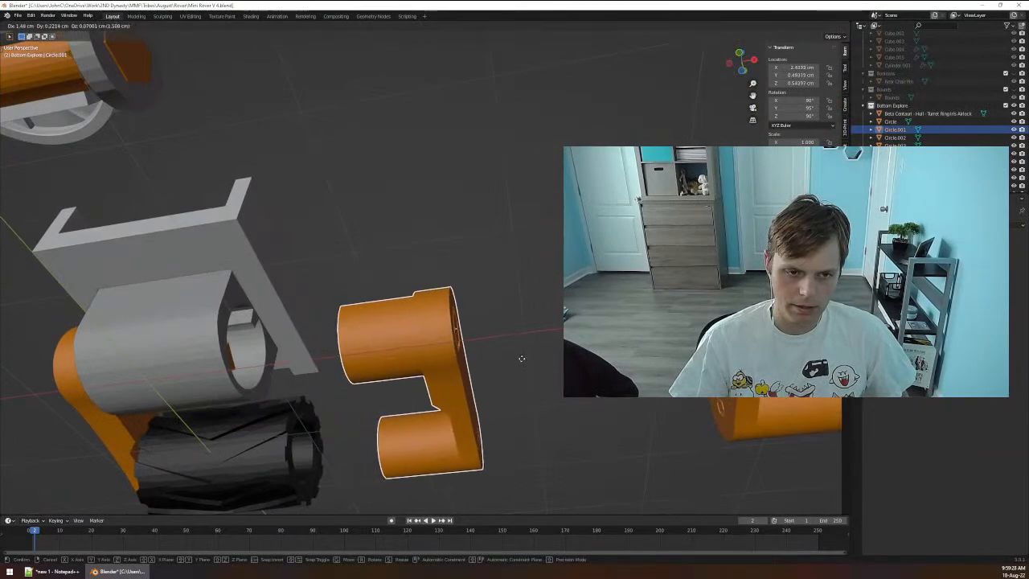
pyautogui.rightClick(505, 360)
# Hide the rear holder and the rear tray to leave the rear arms and wheel exposed.
pyautogui.moveTo(503, 360); pyautogui.dragTo(471, 400, button='middle')
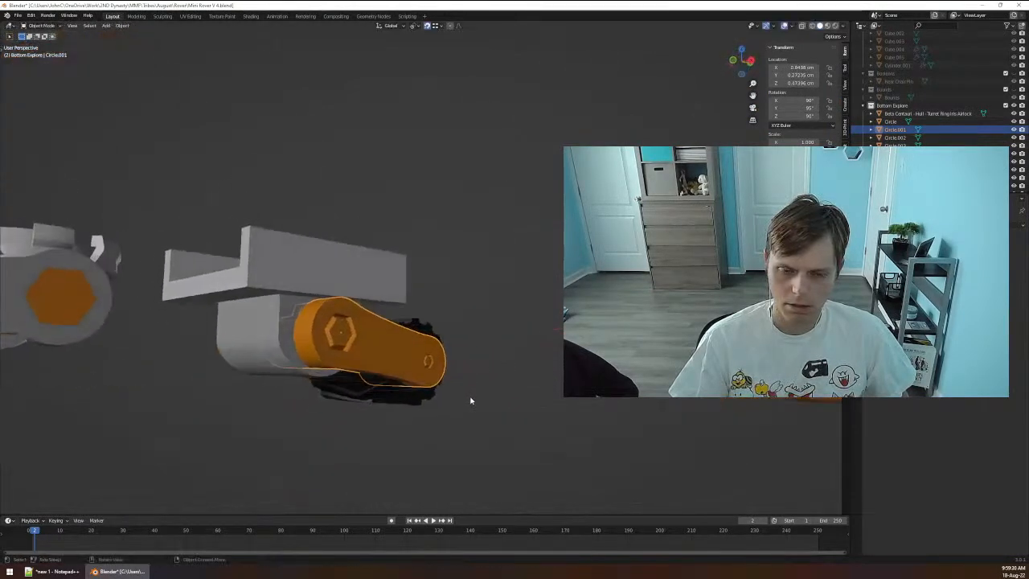
pyautogui.click(466, 392)
pyautogui.click(417, 356)
pyautogui.click(417, 356)
pyautogui.moveTo(482, 340); pyautogui.dragTo(479, 380, button='middle')
pyautogui.click(204, 377)
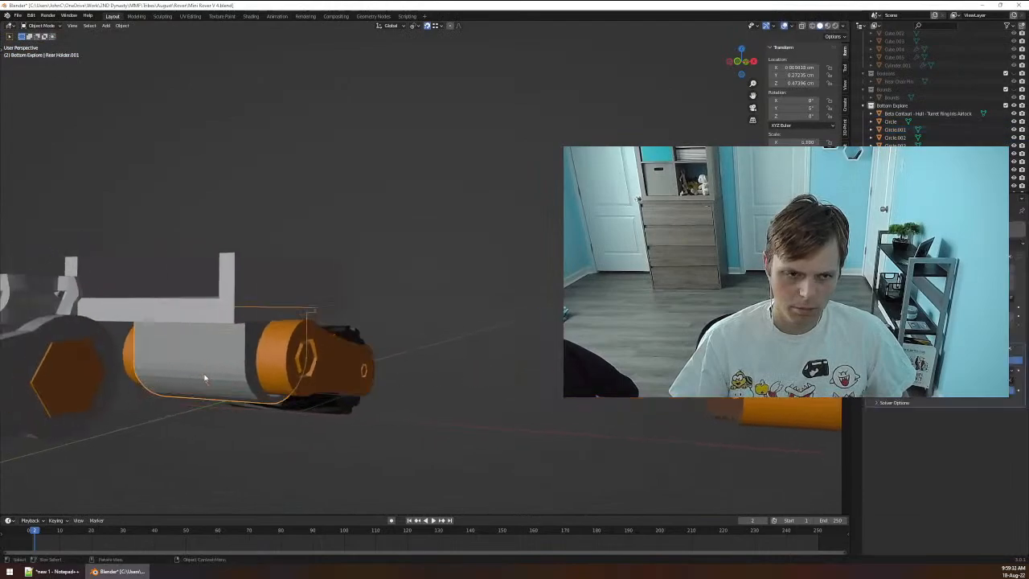
pyautogui.press('h')
pyautogui.click(229, 312)
pyautogui.press('h')
pyautogui.moveTo(406, 291); pyautogui.dragTo(395, 330, button='middle')
# Check the transform values of the rear arm halves and examine the two assembled halves around the wheel.
pyautogui.click(228, 335)
pyautogui.click(177, 333)
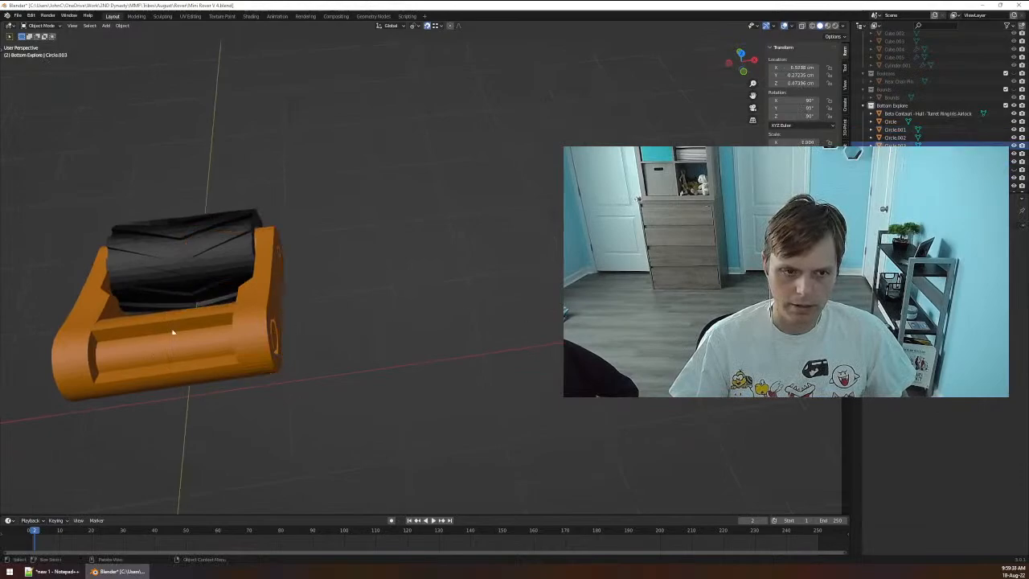
pyautogui.click(137, 331)
pyautogui.click(218, 335)
pyautogui.click(218, 335)
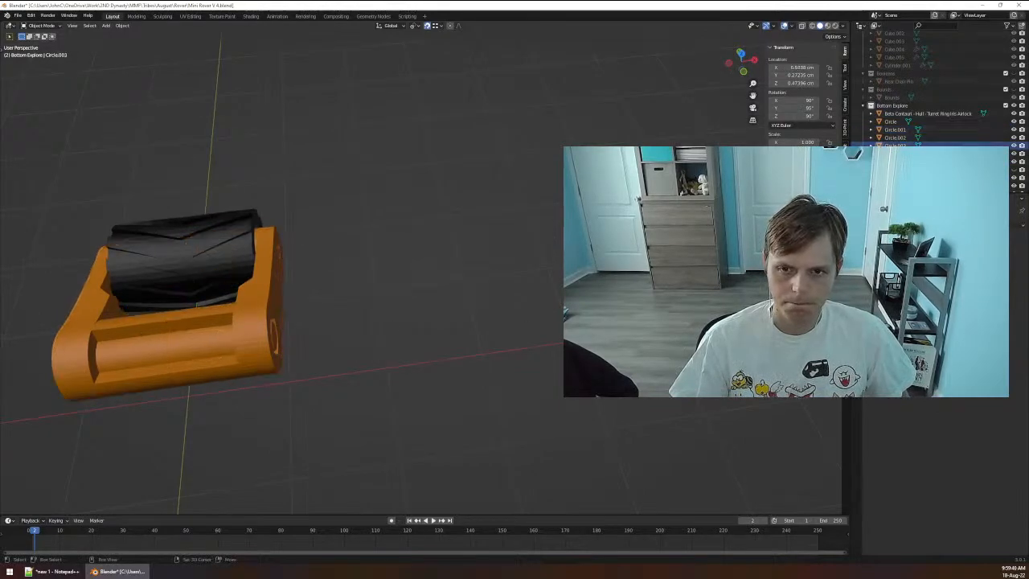
pyautogui.click(100, 362)
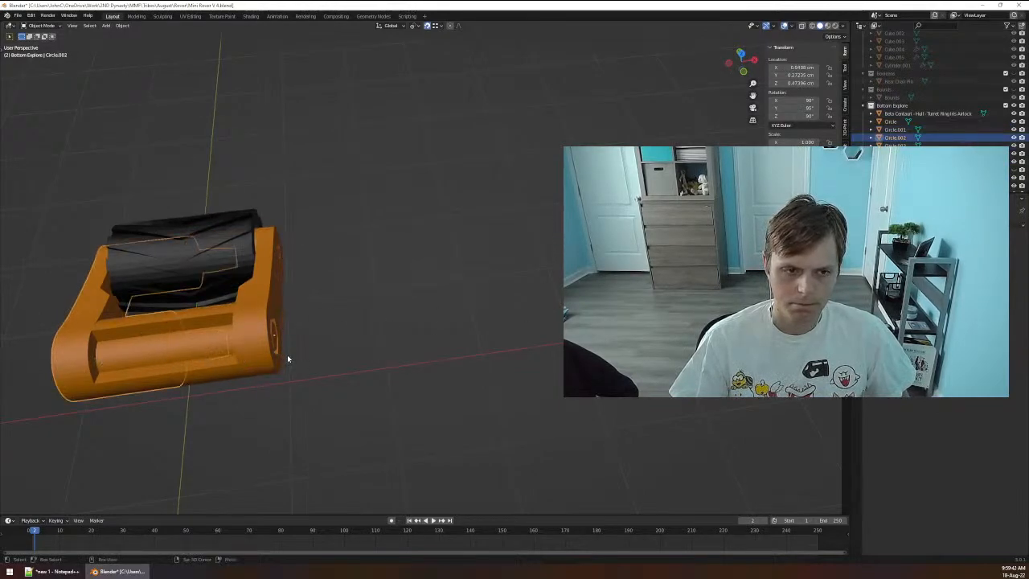
pyautogui.keyDown('shift'); pyautogui.click(259, 358); pyautogui.keyUp('shift')
pyautogui.moveTo(260, 359); pyautogui.dragTo(338, 352, button='middle')
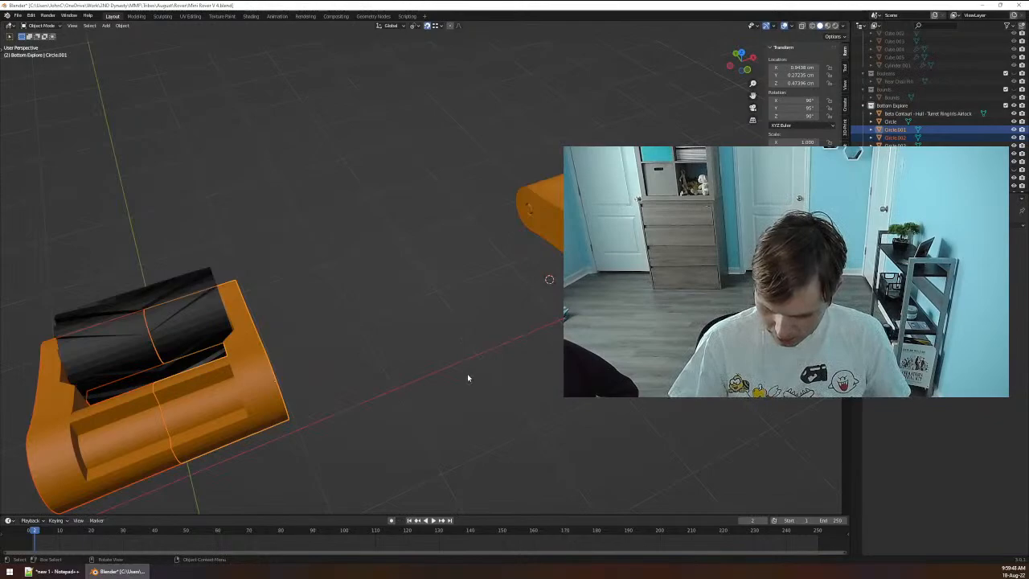
pyautogui.moveTo(468, 377); pyautogui.dragTo(512, 427, button='middle')
# Delete the assembled arm half with the hexagonal peg and set its separate replacement's X location to 0.9438 cm.
pyautogui.click(178, 361)
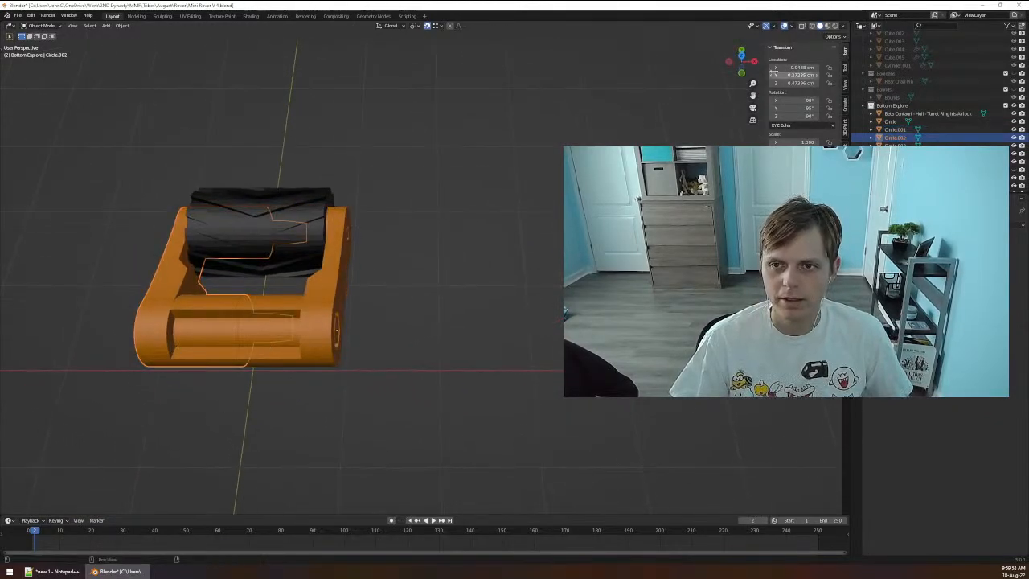
pyautogui.press('x')
pyautogui.click(161, 336)
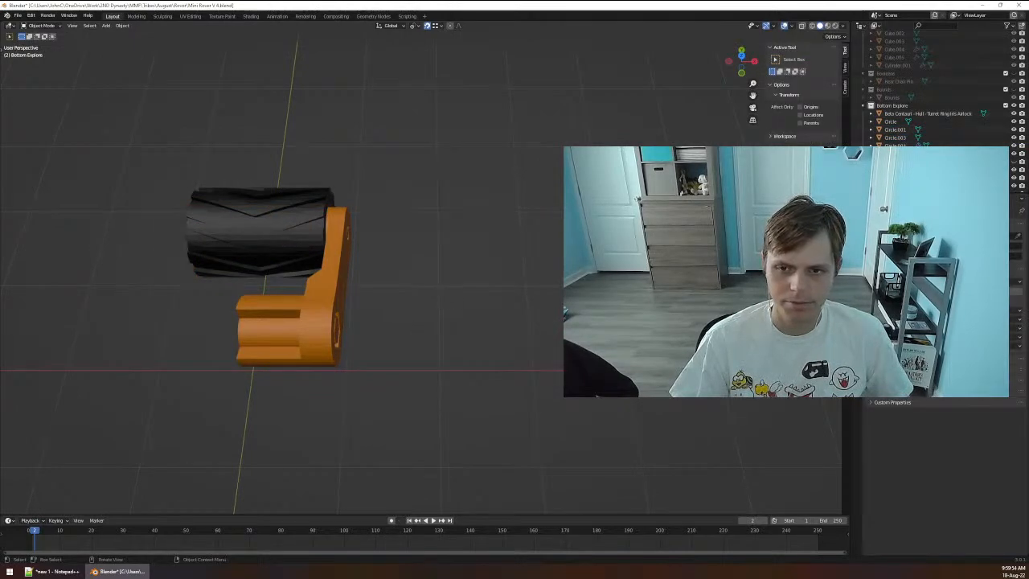
pyautogui.click(796, 67)
pyautogui.press('Home')
pyautogui.write('-')
pyautogui.press('Return')
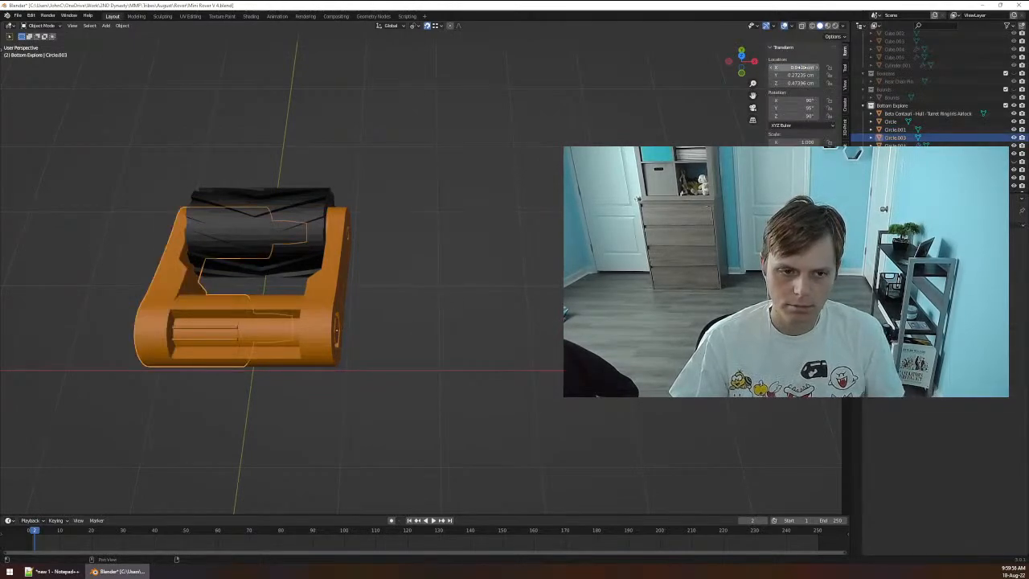
# Delete the remaining original arm half and set its separate replacement's X location to 0.9438 cm.
pyautogui.click(260, 360)
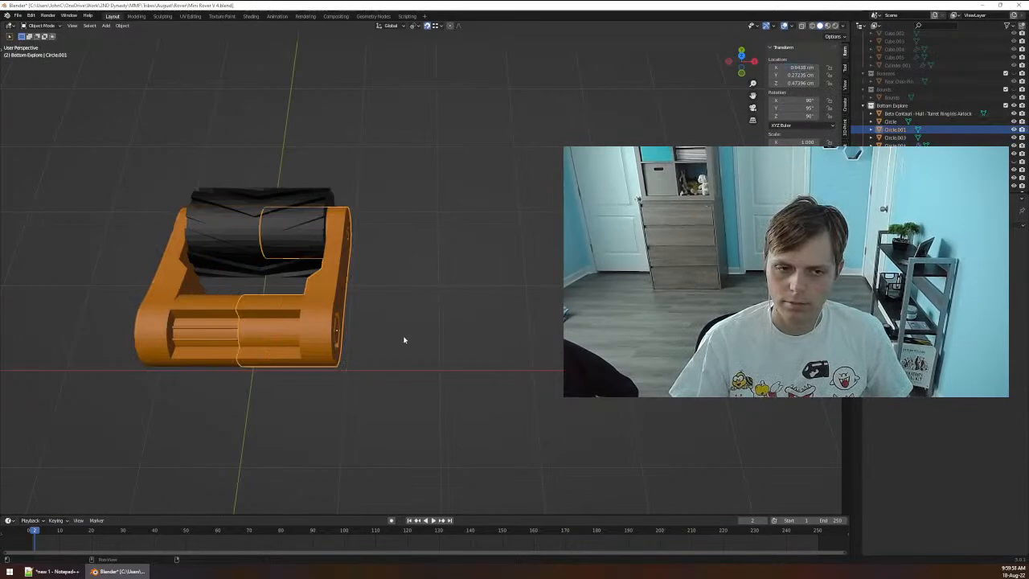
pyautogui.press('Delete')
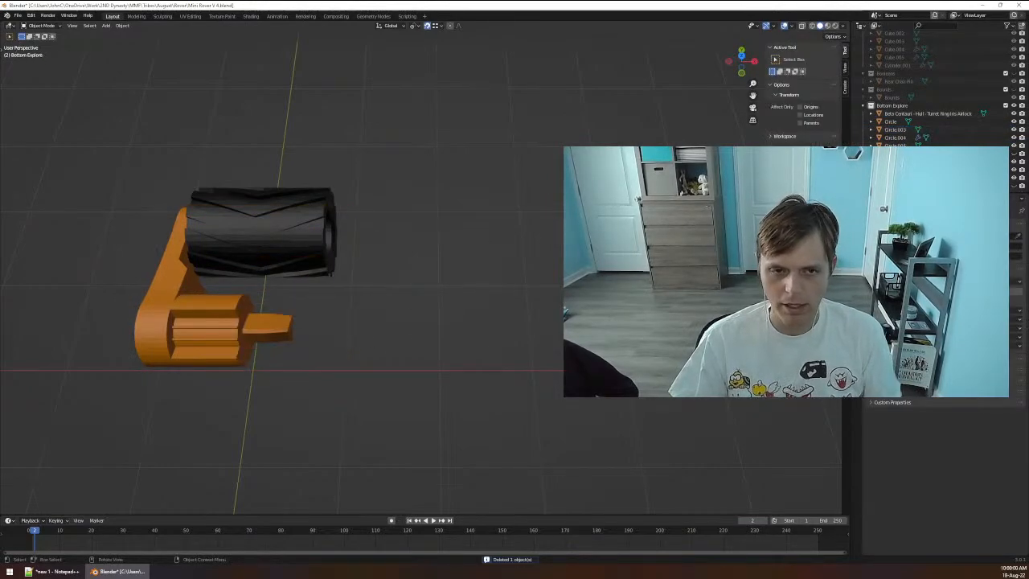
pyautogui.click(799, 68)
pyautogui.write('0.9438 cm')
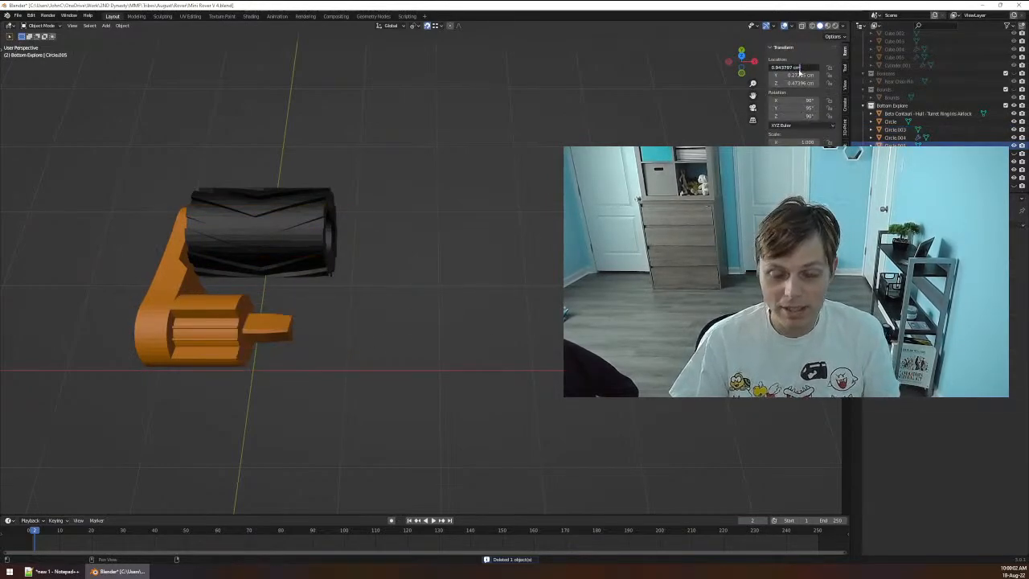
pyautogui.press('Return')
pyautogui.click(561, 239)
# Unhide the rear holder and tray and view them together with the replaced arm halves from the side.
pyautogui.moveTo(560, 239); pyautogui.dragTo(164, 304, button='middle')
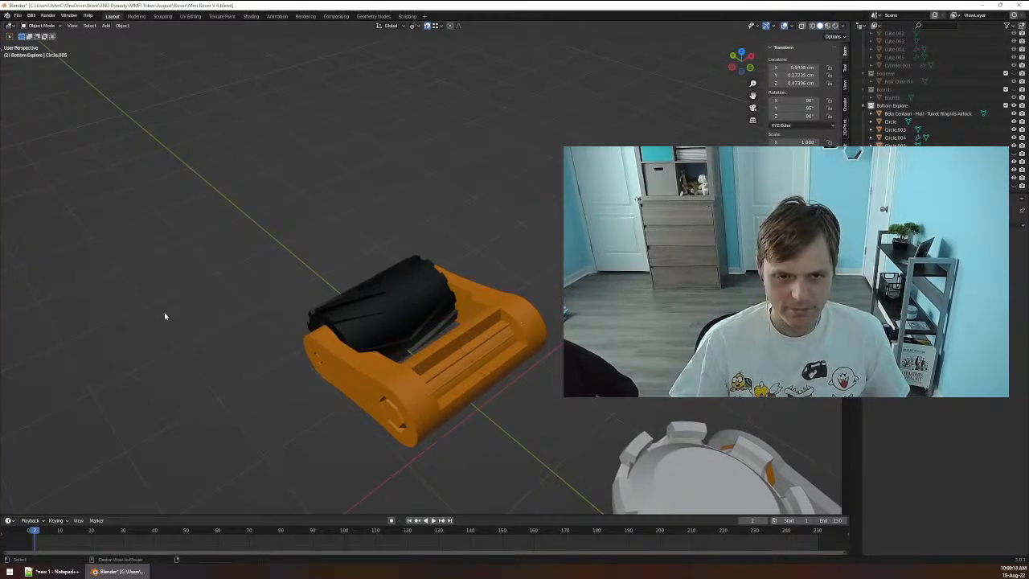
pyautogui.hotkey('alt', 'h')
pyautogui.moveTo(169, 350); pyautogui.dragTo(155, 281, button='middle')
pyautogui.click(505, 337)
pyautogui.moveTo(508, 337); pyautogui.dragTo(620, 374, button='middle')
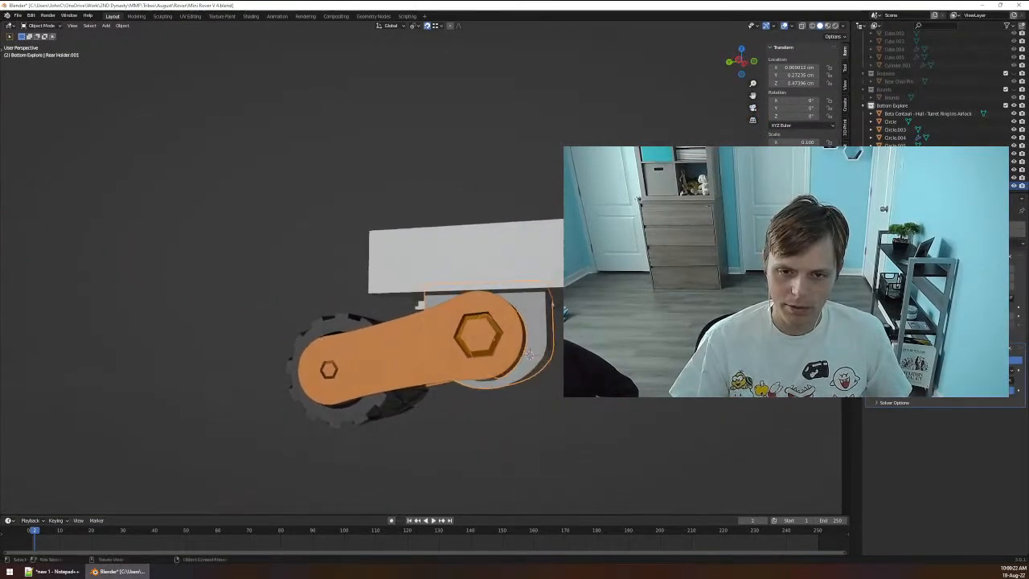
# Examine the fit between the rear holder, tray pin and arms in a left orthographic X-ray view.
pyautogui.press('`')
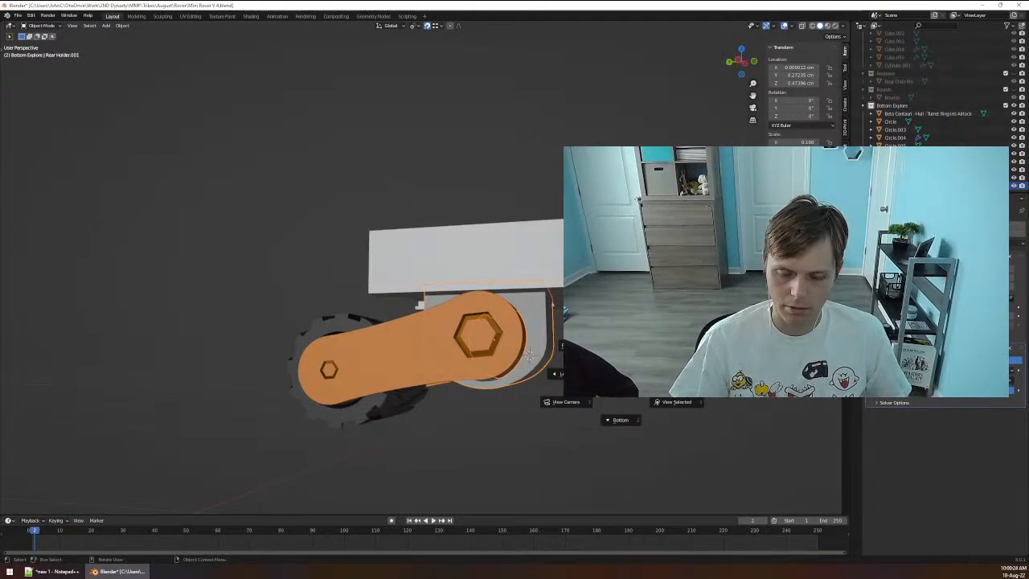
pyautogui.click(680, 374)
pyautogui.press('`')
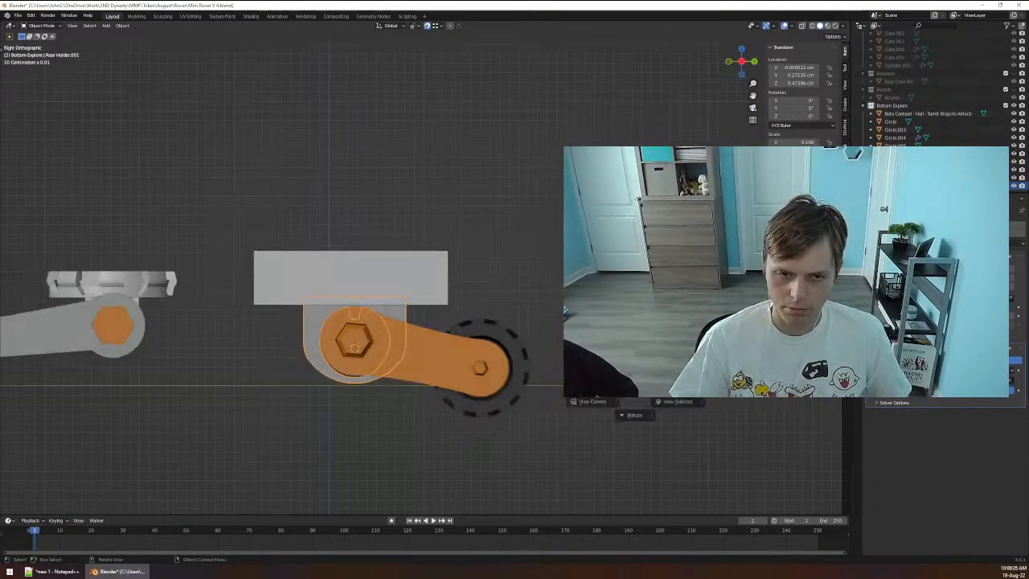
pyautogui.click(577, 378)
pyautogui.scroll(8, 483, 349)
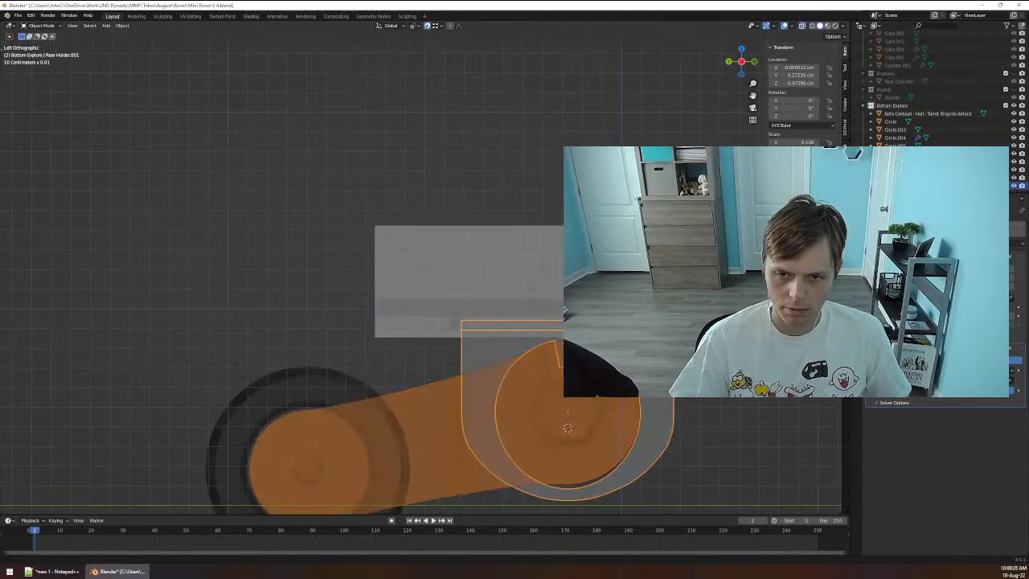
pyautogui.scroll(1, 481, 348)
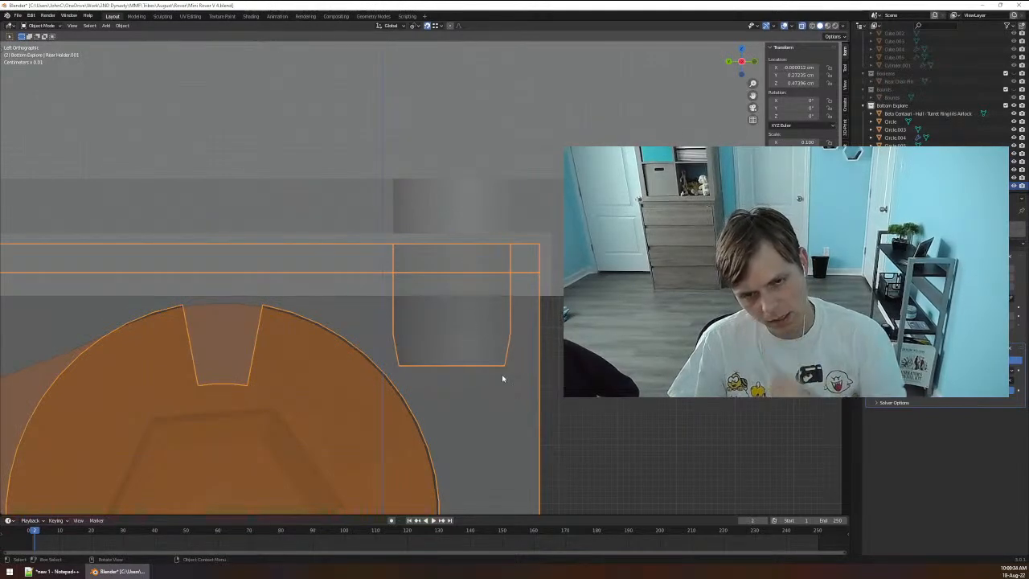
pyautogui.hotkey('alt', 'a')
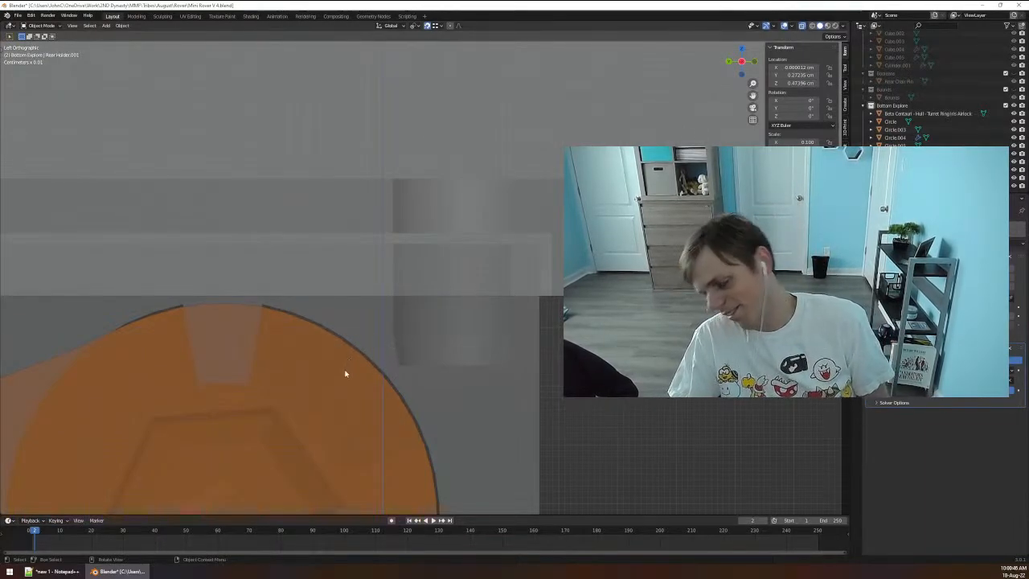
pyautogui.scroll(-10, 418, 402)
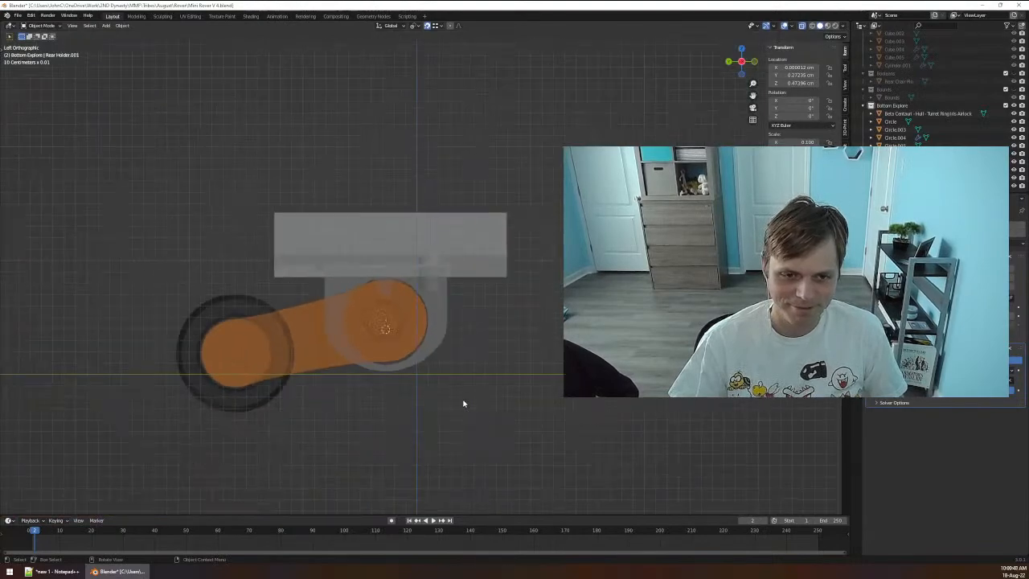
pyautogui.scroll(1, 489, 372)
# Select the rear wheel and examine the solid-shaded rear arm assembly from several angles.
pyautogui.moveTo(493, 368); pyautogui.dragTo(507, 388, button='middle')
pyautogui.click(330, 378)
pyautogui.moveTo(331, 378)
pyautogui.mouseDown(button='middle')
pyautogui.moveTo(223, 349)
pyautogui.moveTo(220, 378)
pyautogui.moveTo(228, 357)
pyautogui.moveTo(284, 337)
pyautogui.moveTo(314, 377)
pyautogui.mouseUp(button='middle')
pyautogui.click(223, 352)
pyautogui.click(546, 333)
pyautogui.click(591, 317)
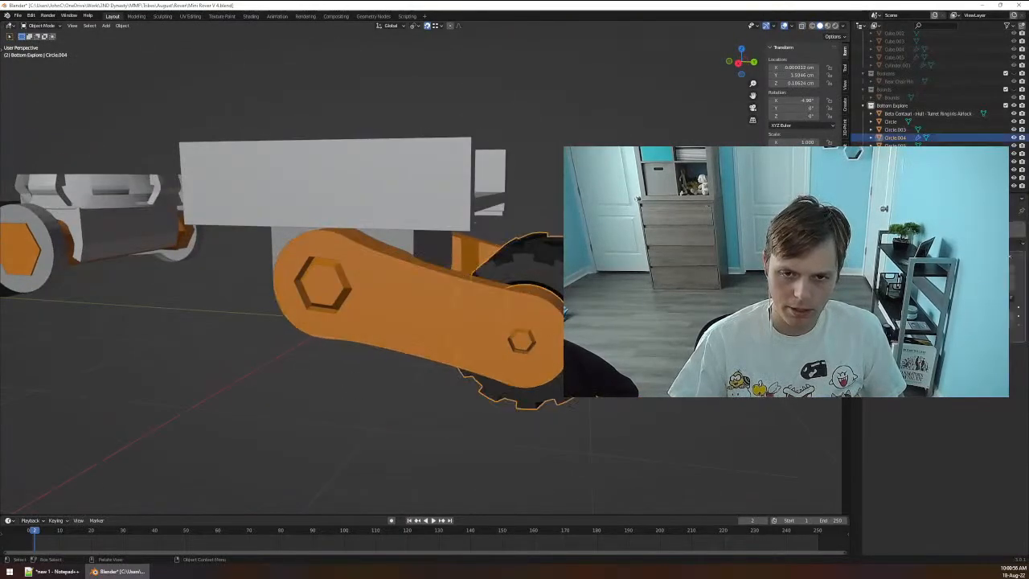
pyautogui.moveTo(615, 322); pyautogui.dragTo(591, 328, button='middle')
pyautogui.click(322, 414)
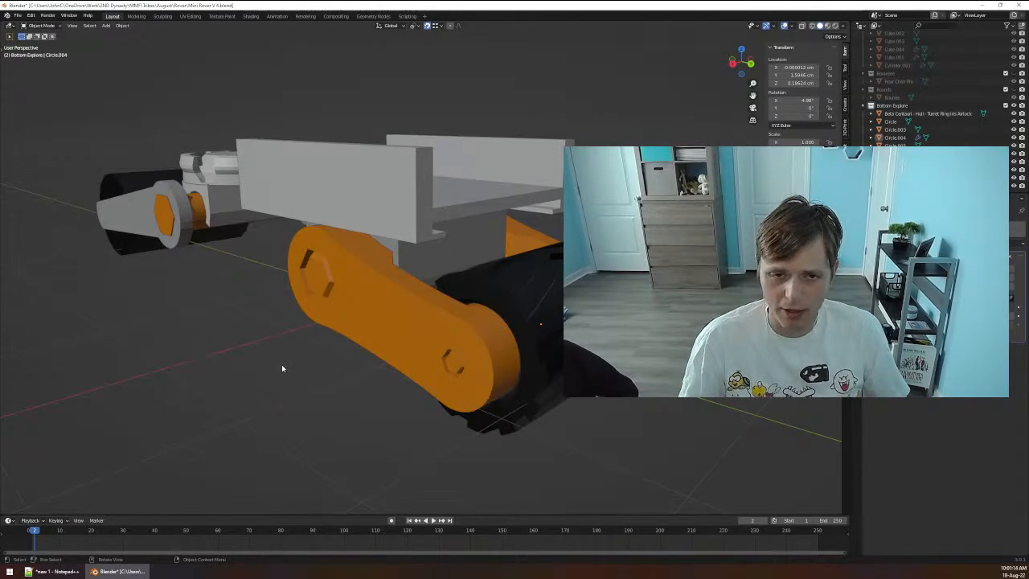
pyautogui.moveTo(292, 388); pyautogui.dragTo(398, 339, button='middle')
# Isolate the main, Booleans and Bounds collections one after another, then show the main Collection together with Bottom Explore.
pyautogui.press('1')
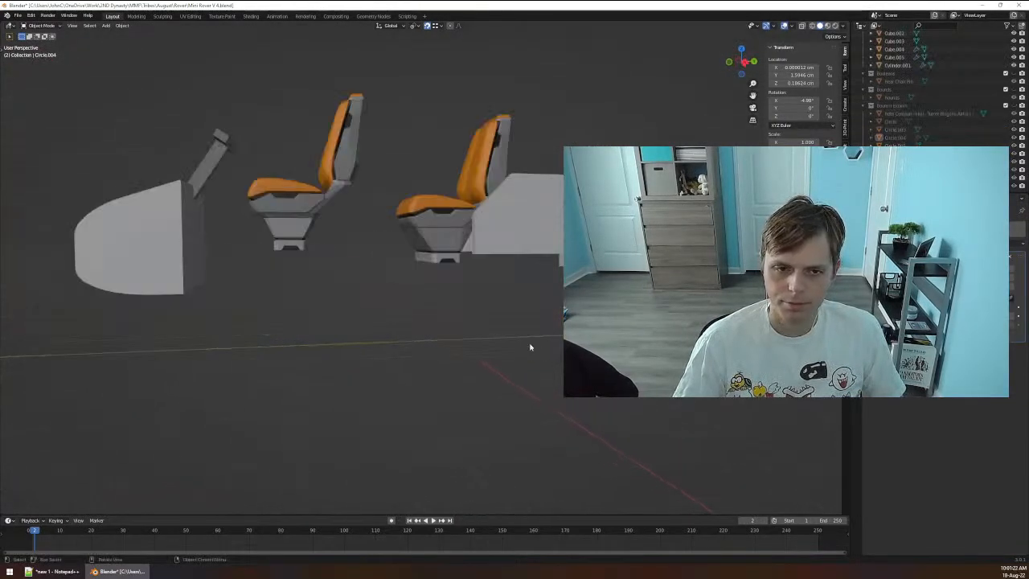
pyautogui.moveTo(500, 329); pyautogui.dragTo(476, 350, button='middle')
pyautogui.press('2')
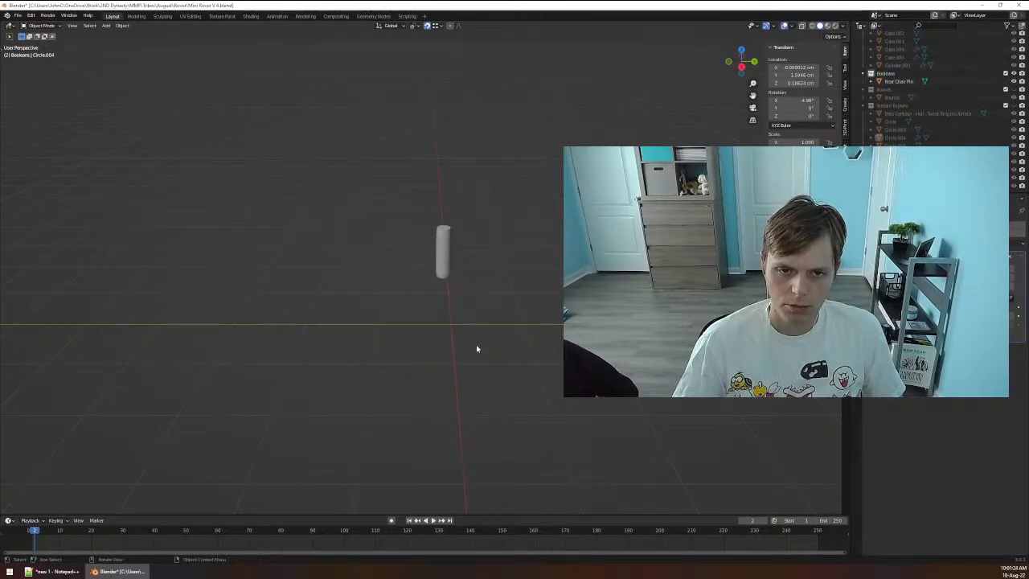
pyautogui.press('3')
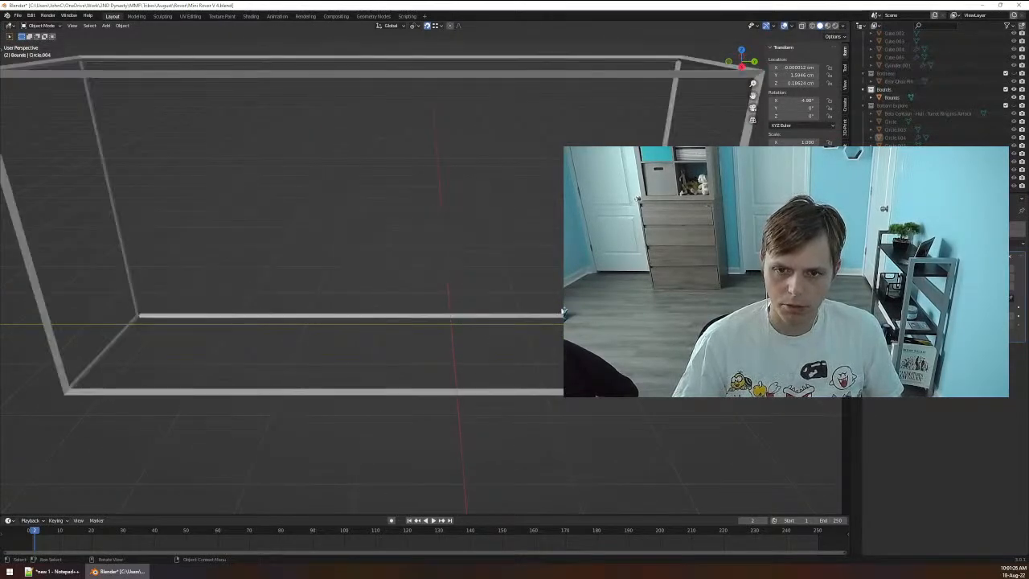
pyautogui.press('4')
pyautogui.press('1')
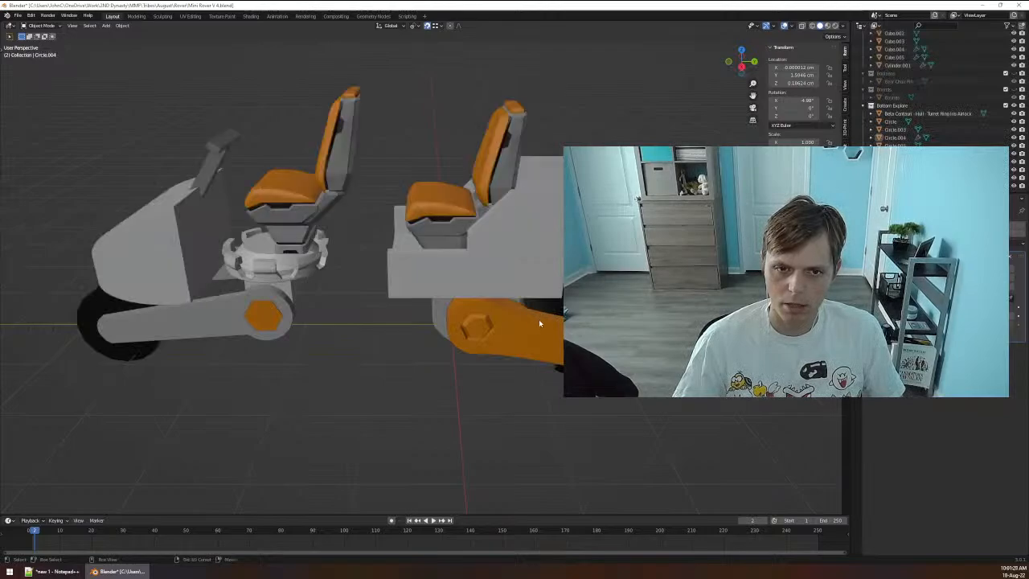
# View the complete rover from behind and select its rear end posts.
pyautogui.moveTo(538, 319); pyautogui.dragTo(376, 330, button='middle')
pyautogui.click(262, 303)
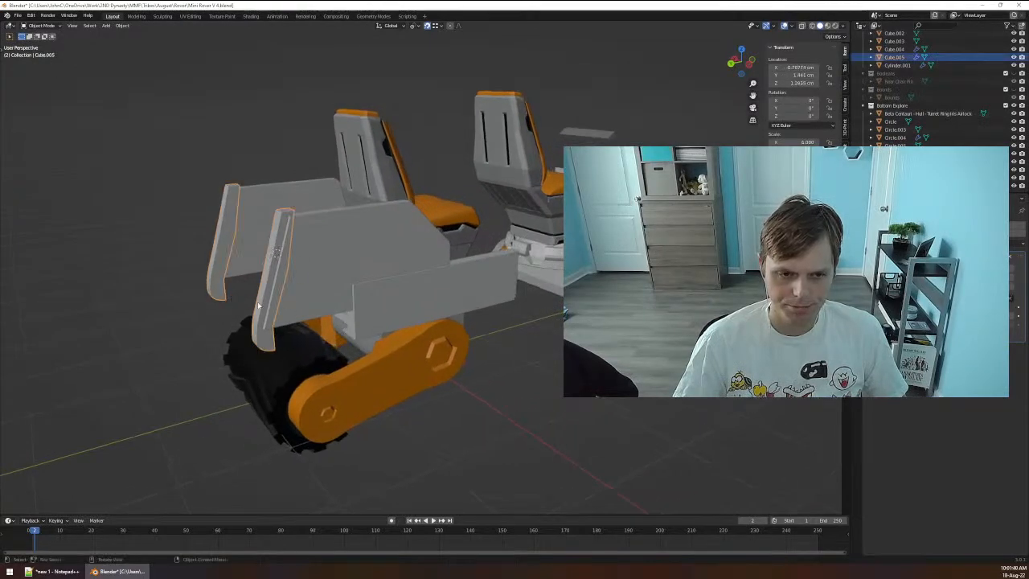
pyautogui.moveTo(262, 305); pyautogui.dragTo(259, 314, button='middle')
pyautogui.keyDown('shift'); pyautogui.click(287, 241); pyautogui.keyUp('shift')
# Lift the rear seat along Z to expose the tray's pin hole, cancelling the move, including a second lift of about 0.54 cm.
pyautogui.moveTo(287, 240); pyautogui.dragTo(414, 297, button='middle')
pyautogui.scroll(3, 446, 333)
pyautogui.click(452, 309)
pyautogui.press('g')
pyautogui.press('z')
pyautogui.rightClick(412, 295)
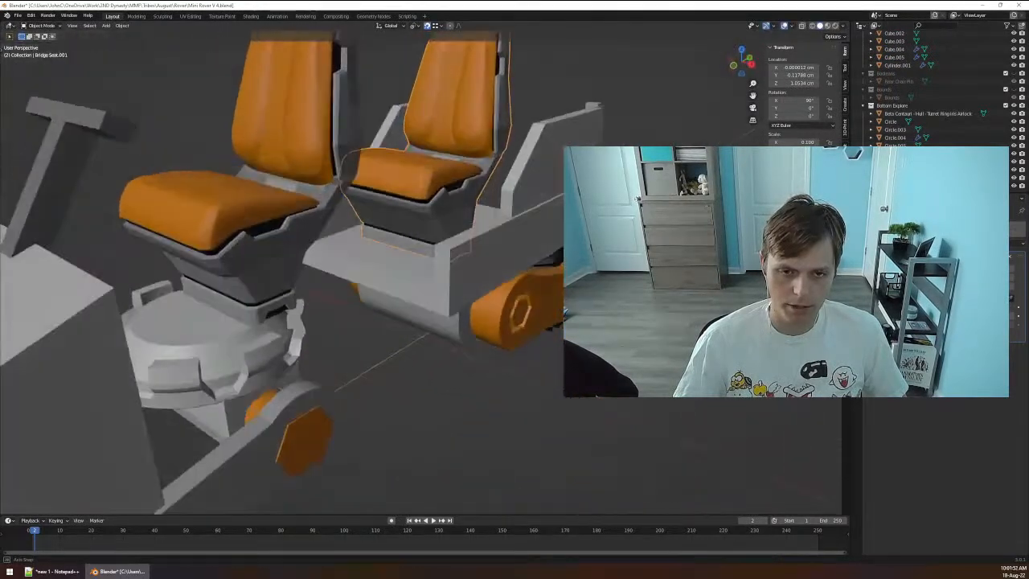
pyautogui.press('g')
pyautogui.press('z')
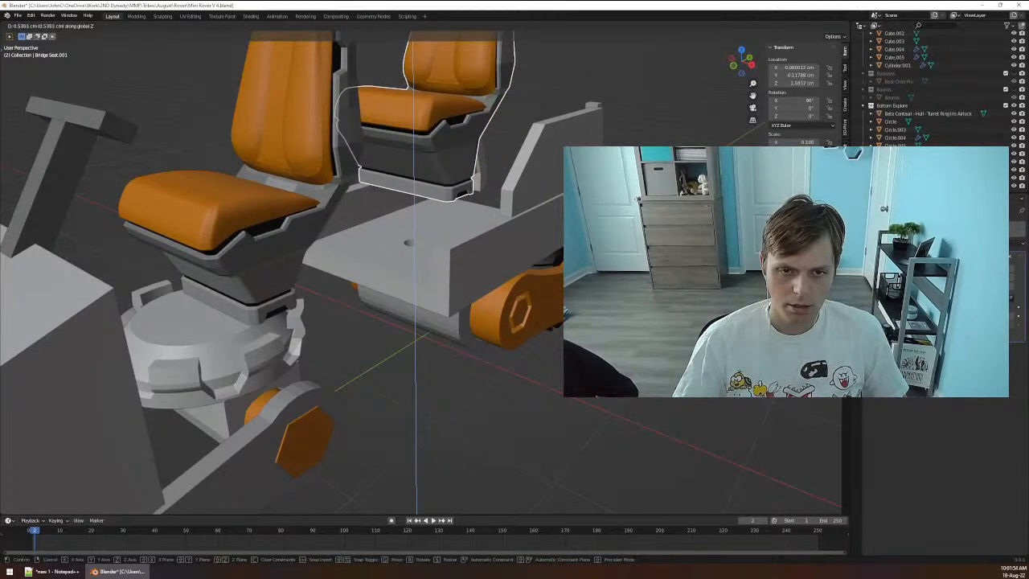
pyautogui.rightClick(414, 282)
# Lift the rear seat about 0.43 cm along Z to expose the tray's pin hole, cancel the move, and examine the tray.
pyautogui.moveTo(414, 282); pyautogui.dragTo(418, 217, button='middle')
pyautogui.moveTo(415, 260); pyautogui.dragTo(414, 305, button='middle')
pyautogui.press('g')
pyautogui.press('z')
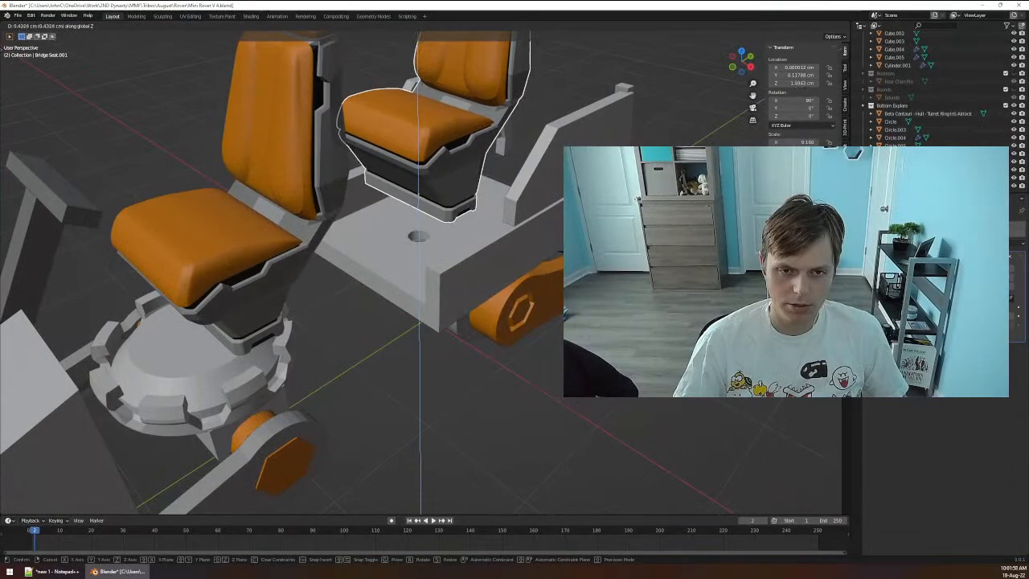
pyautogui.rightClick(416, 261)
pyautogui.moveTo(416, 261); pyautogui.dragTo(438, 250, button='middle')
pyautogui.scroll(-5, 586, 418)
pyautogui.scroll(7, 586, 418)
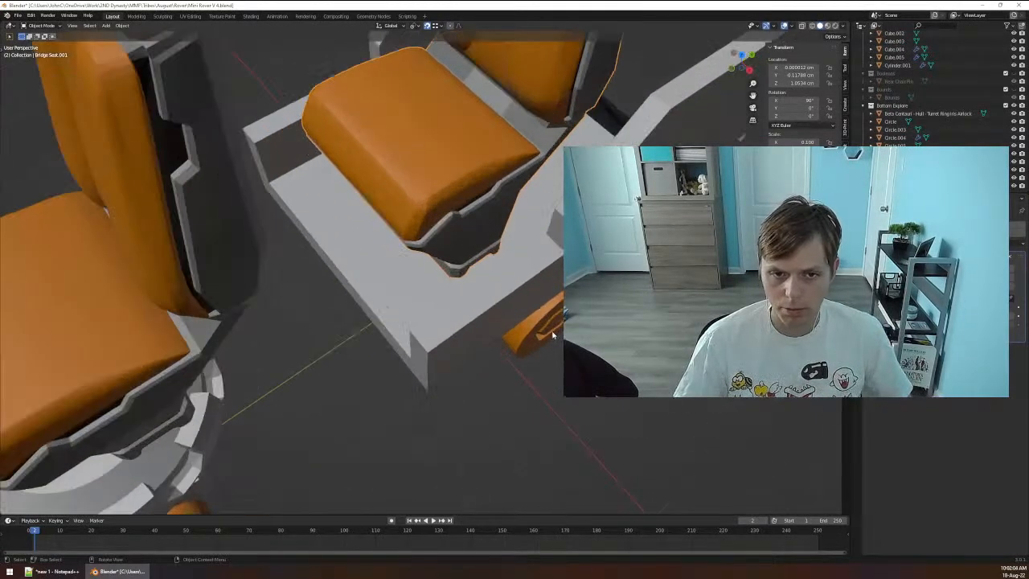
pyautogui.moveTo(586, 417); pyautogui.dragTo(532, 406, button='middle')
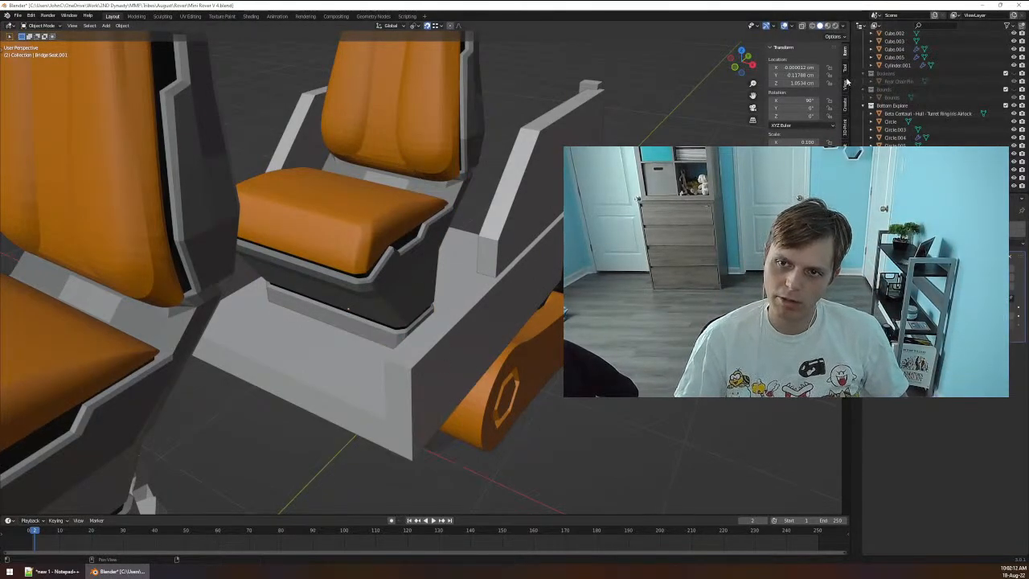
# Sketch a blue annotation outline between the rear seat's base and the tray's side wall, and clear it from the view.
pyautogui.click(3, 48)
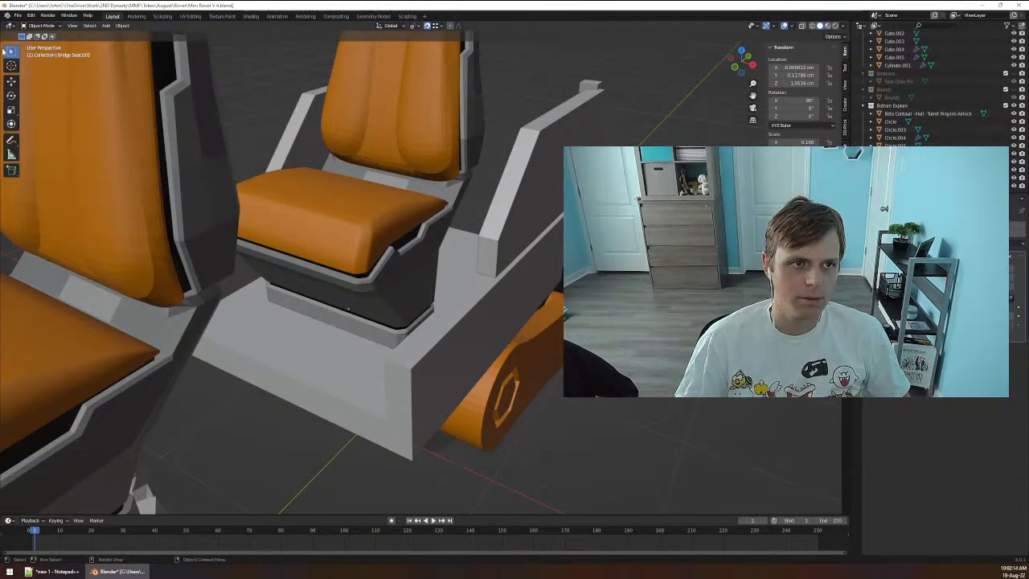
pyautogui.click(11, 140)
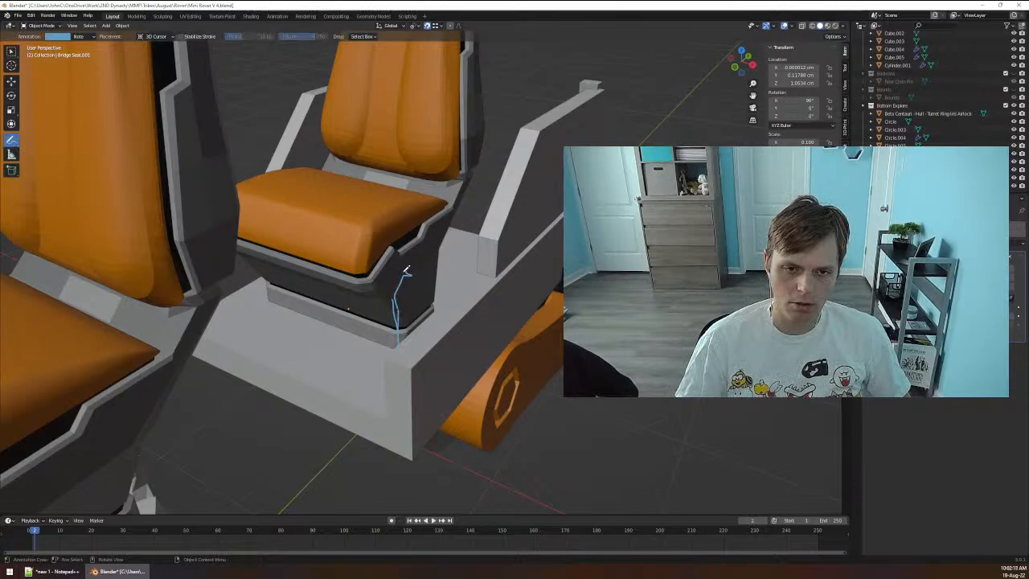
pyautogui.hotkey('ctrl', 'z')
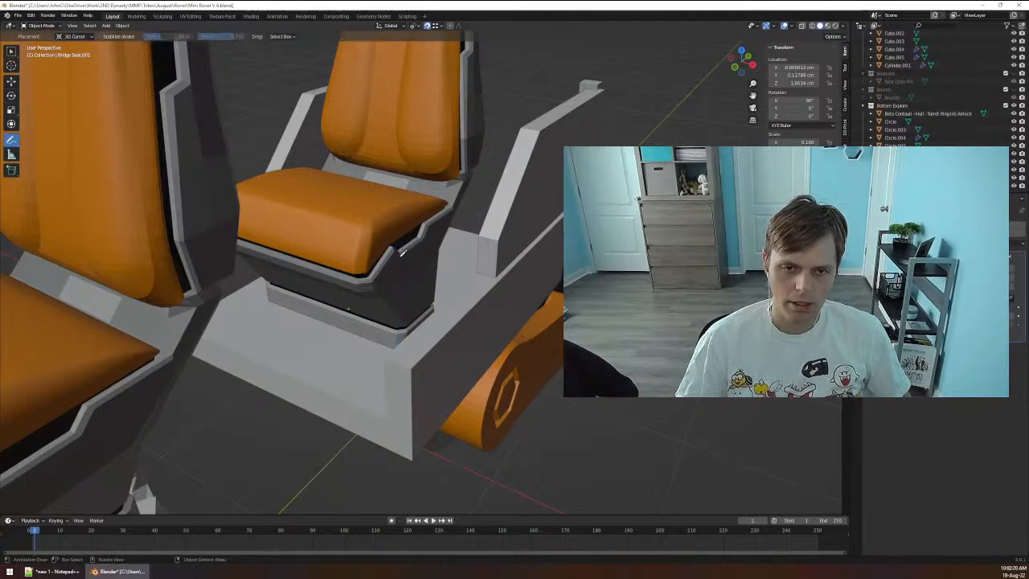
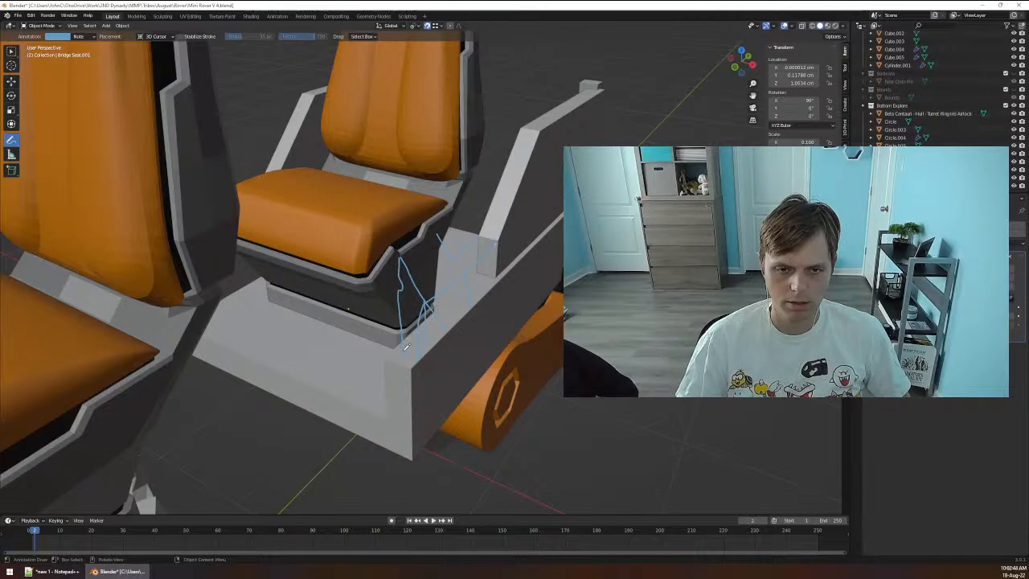
pyautogui.click(10, 144)
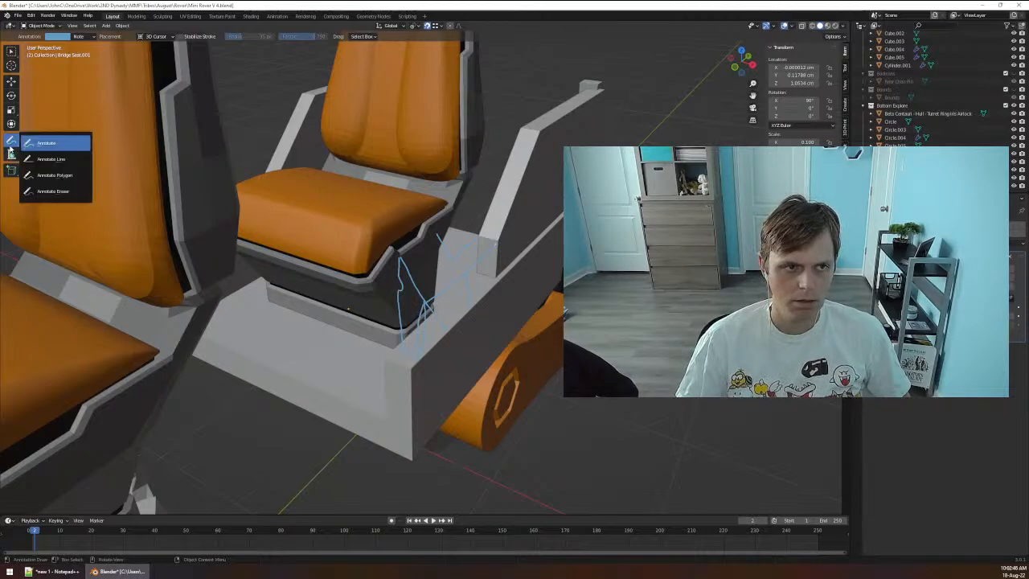
pyautogui.click(45, 189)
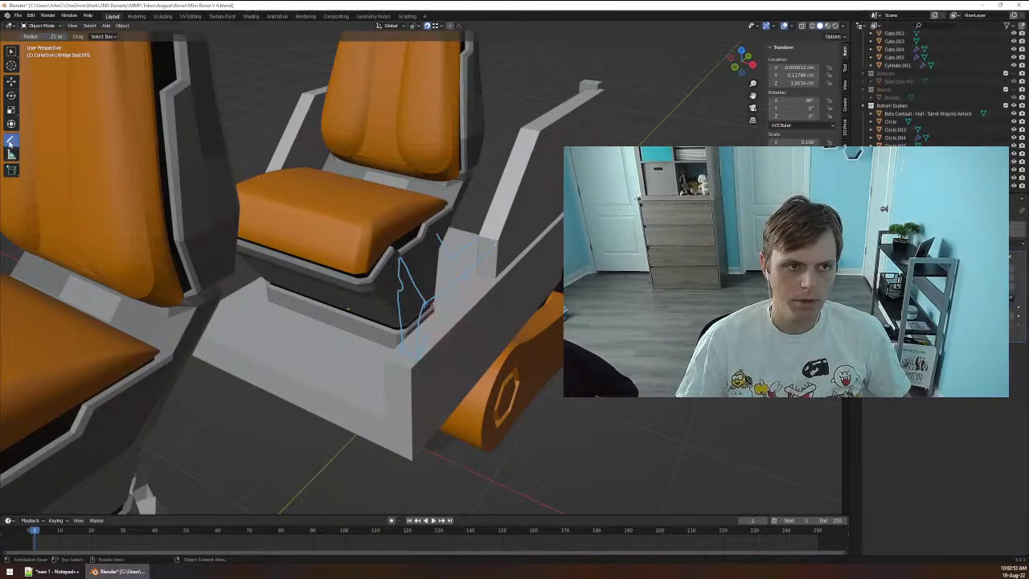
pyautogui.moveTo(10, 143); pyautogui.dragTo(40, 141)
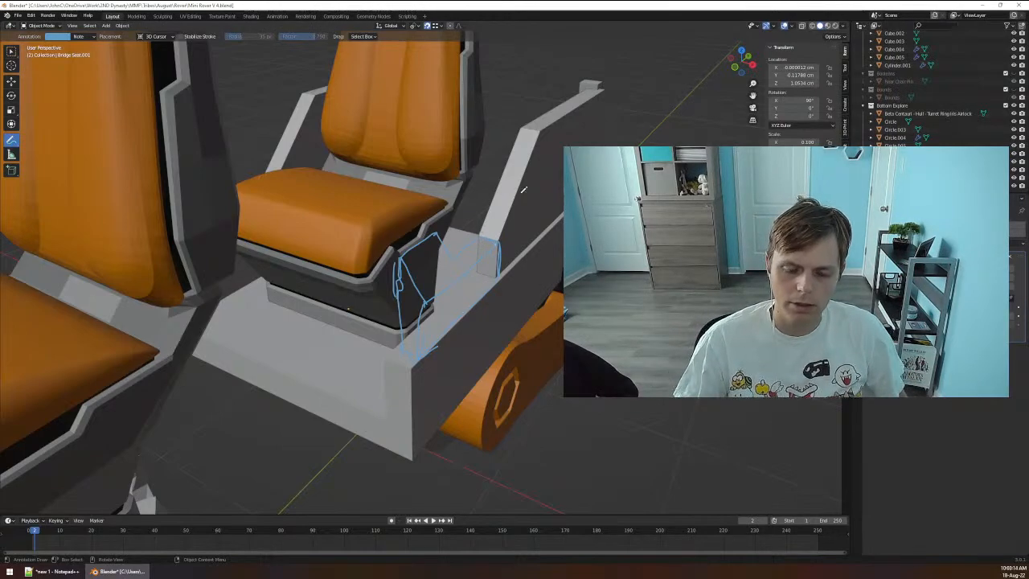
pyautogui.moveTo(523, 190); pyautogui.dragTo(506, 328, button='middle')
pyautogui.moveTo(348, 307); pyautogui.dragTo(500, 315, button='middle')
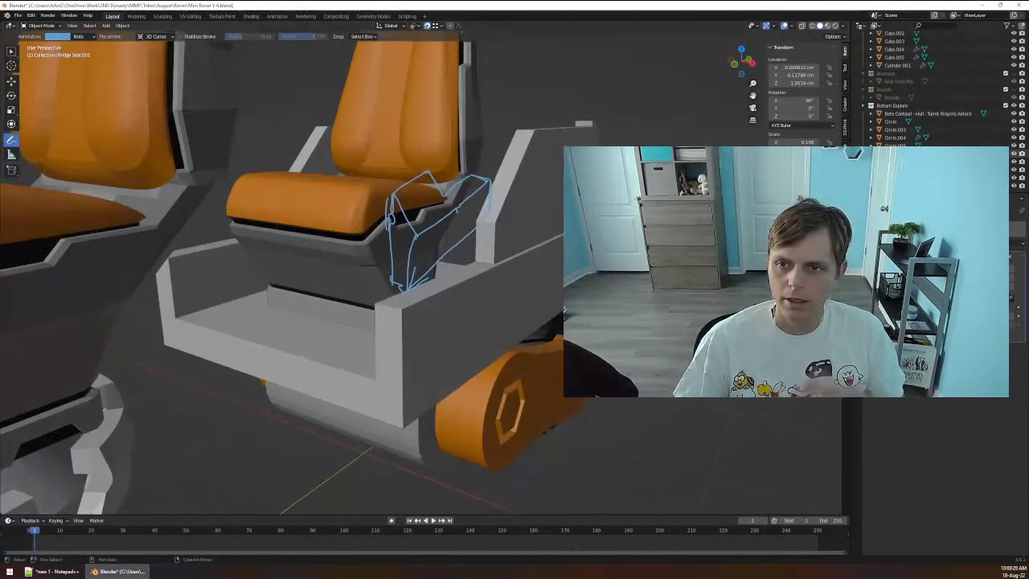
pyautogui.click(12, 50)
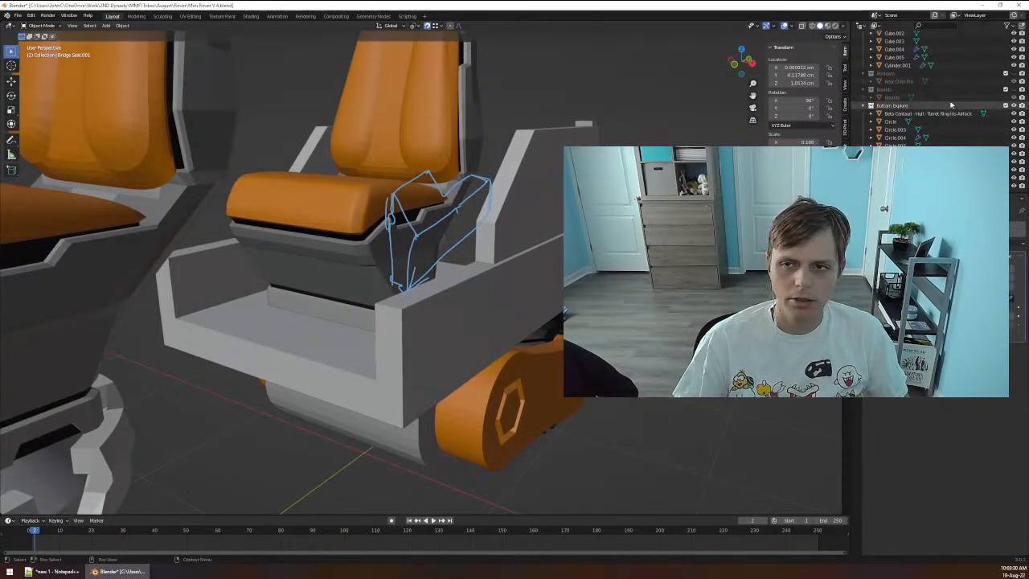
pyautogui.click(845, 85)
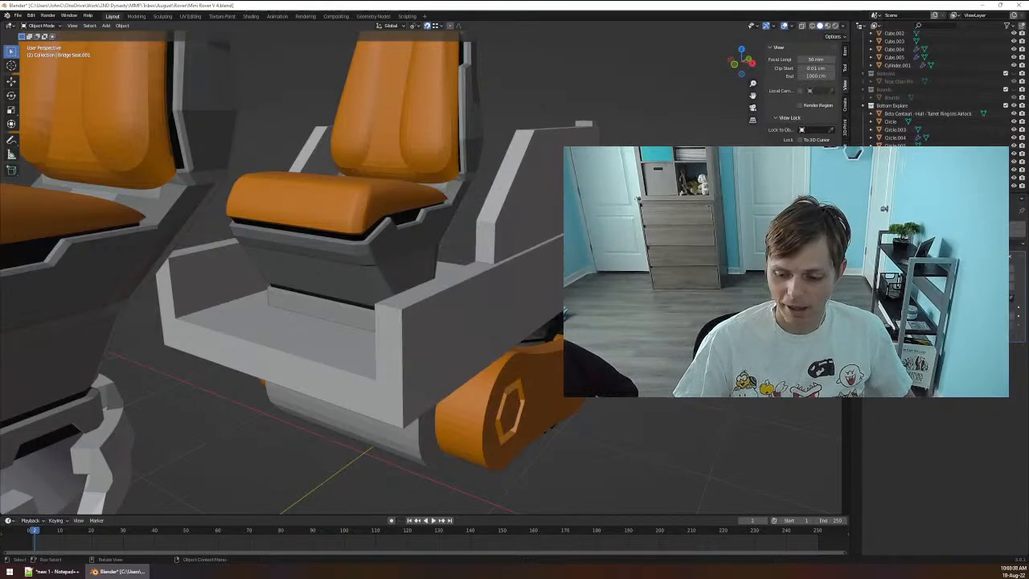
# Select the rear seat and lift it along Z off the tray twice, first by about 0.48 cm, cancelling both moves.
pyautogui.moveTo(411, 237); pyautogui.dragTo(373, 277, button='middle')
pyautogui.scroll(-3, 376, 276)
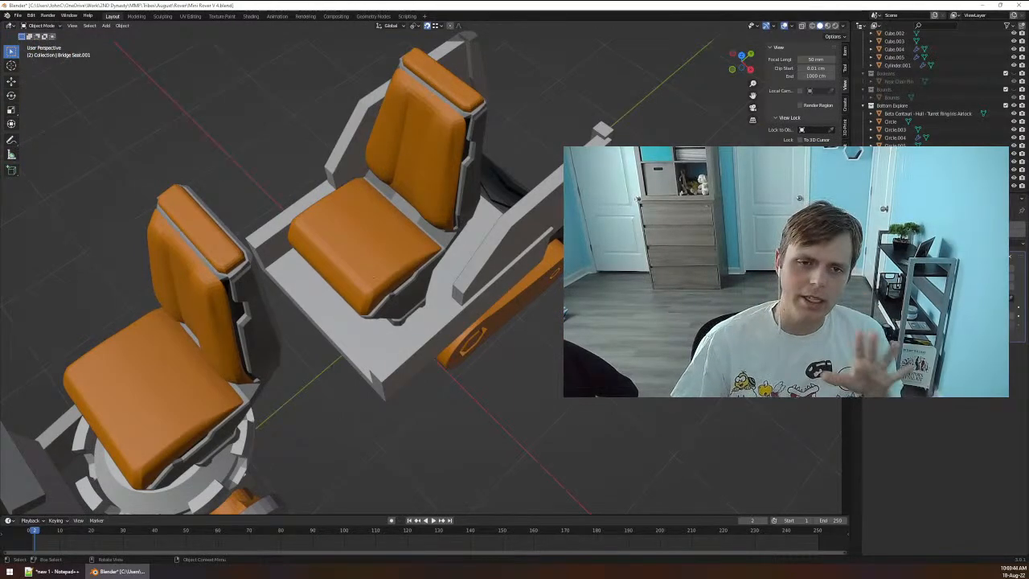
pyautogui.moveTo(373, 277); pyautogui.dragTo(540, 367, button='middle')
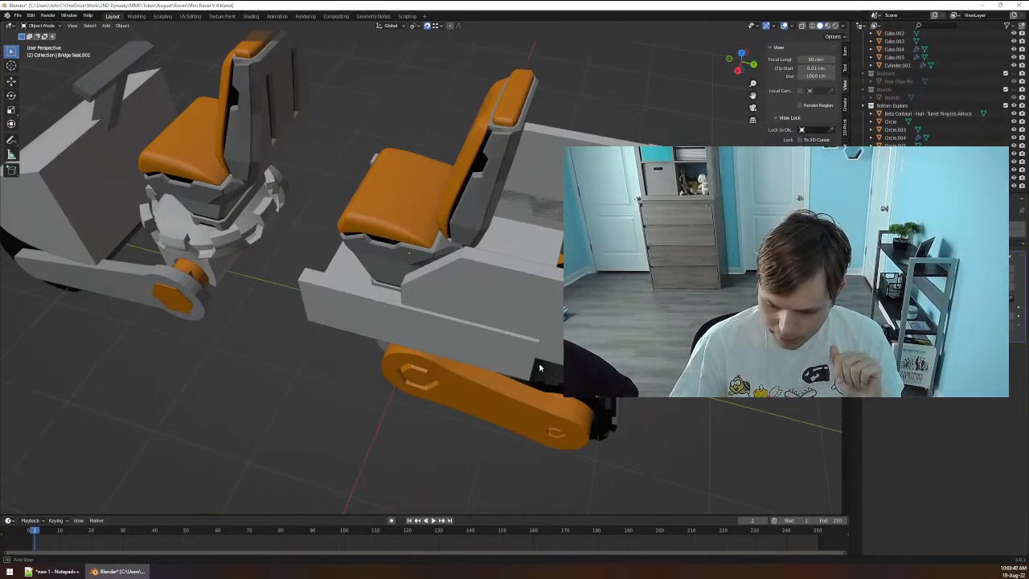
pyautogui.moveTo(539, 367); pyautogui.dragTo(519, 333, button='middle')
pyautogui.click(519, 333)
pyautogui.press('g')
pyautogui.press('z')
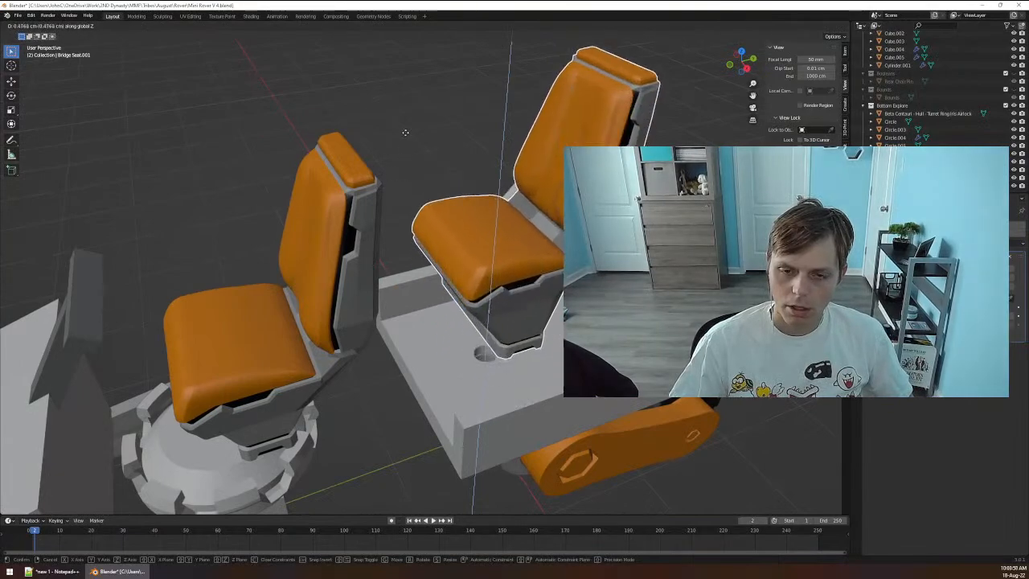
pyautogui.rightClick(447, 200)
pyautogui.moveTo(448, 200); pyautogui.dragTo(499, 179, button='middle')
pyautogui.moveTo(578, 353); pyautogui.dragTo(509, 372, button='middle')
pyautogui.press('g')
pyautogui.press('z')
pyautogui.rightClick(666, 394)
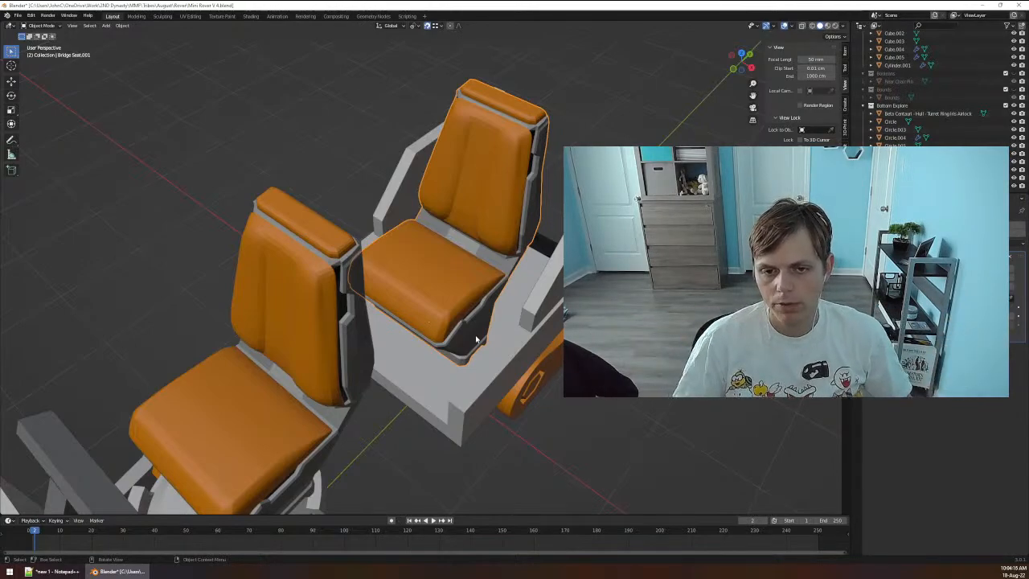
# Select the front seat and compare both seats and their mounts from the side and from above.
pyautogui.moveTo(476, 340); pyautogui.dragTo(452, 344, button='middle')
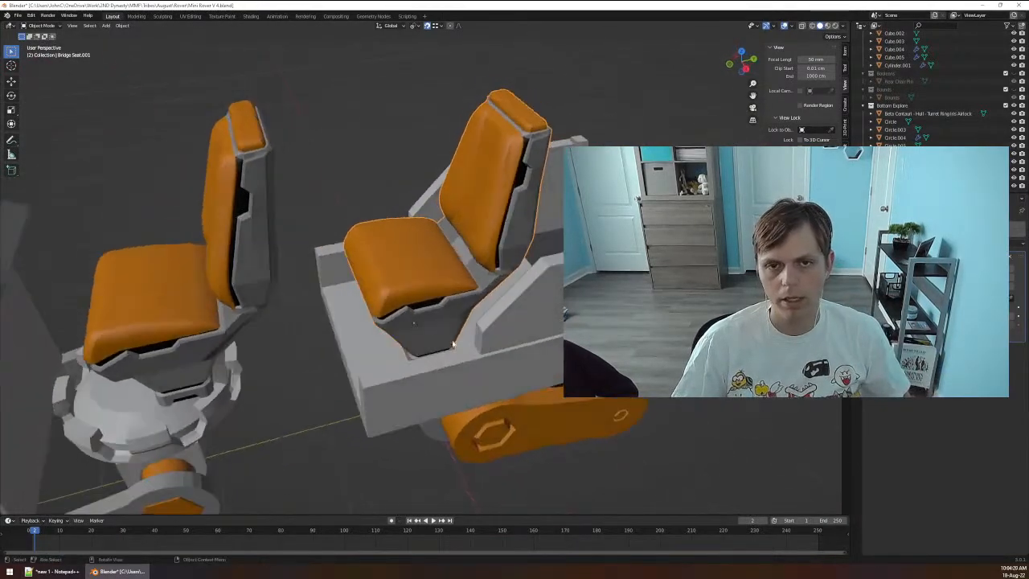
pyautogui.click(340, 184)
pyautogui.click(452, 187)
pyautogui.moveTo(358, 235); pyautogui.dragTo(408, 266, button='middle')
pyautogui.keyDown('shift'); pyautogui.click(197, 332); pyautogui.keyUp('shift')
pyautogui.moveTo(369, 222)
pyautogui.mouseDown(button='middle')
pyautogui.moveTo(340, 237)
pyautogui.moveTo(372, 207)
pyautogui.mouseUp(button='middle')
pyautogui.moveTo(223, 298); pyautogui.dragTo(245, 272, button='middle')
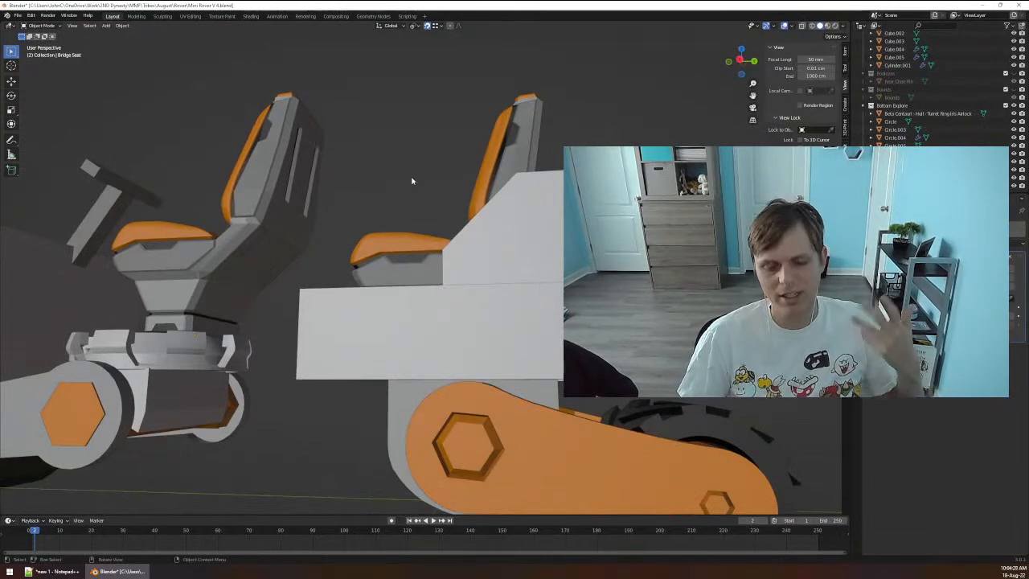
pyautogui.moveTo(413, 179); pyautogui.dragTo(248, 236, button='middle')
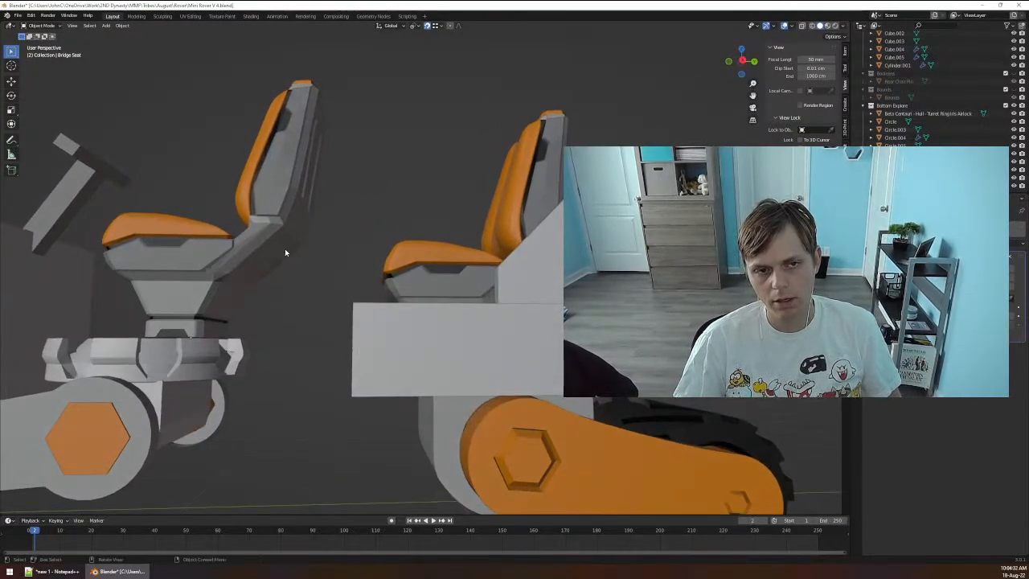
pyautogui.moveTo(271, 285); pyautogui.dragTo(303, 183, button='middle')
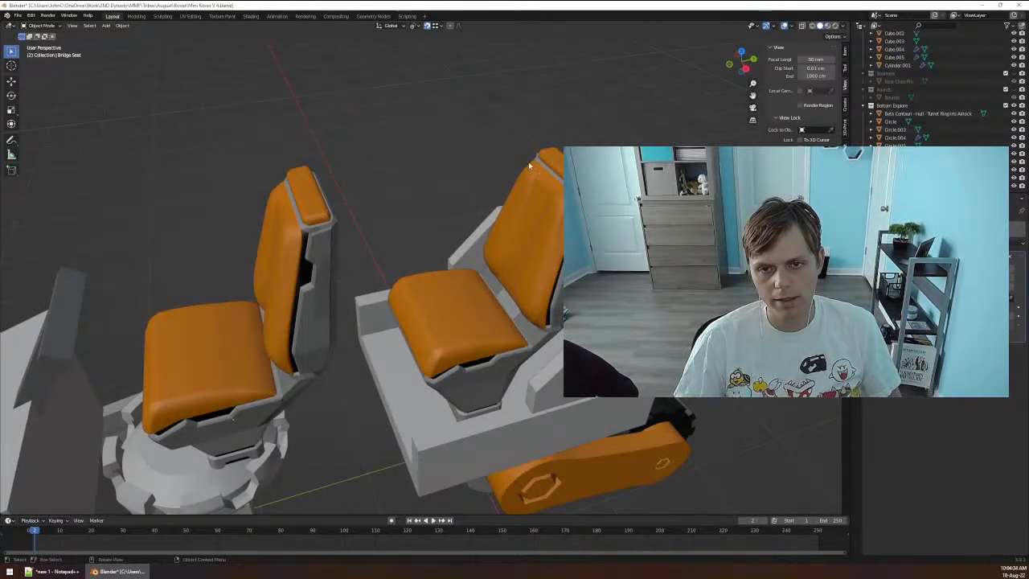
pyautogui.moveTo(528, 162); pyautogui.dragTo(550, 169, button='middle')
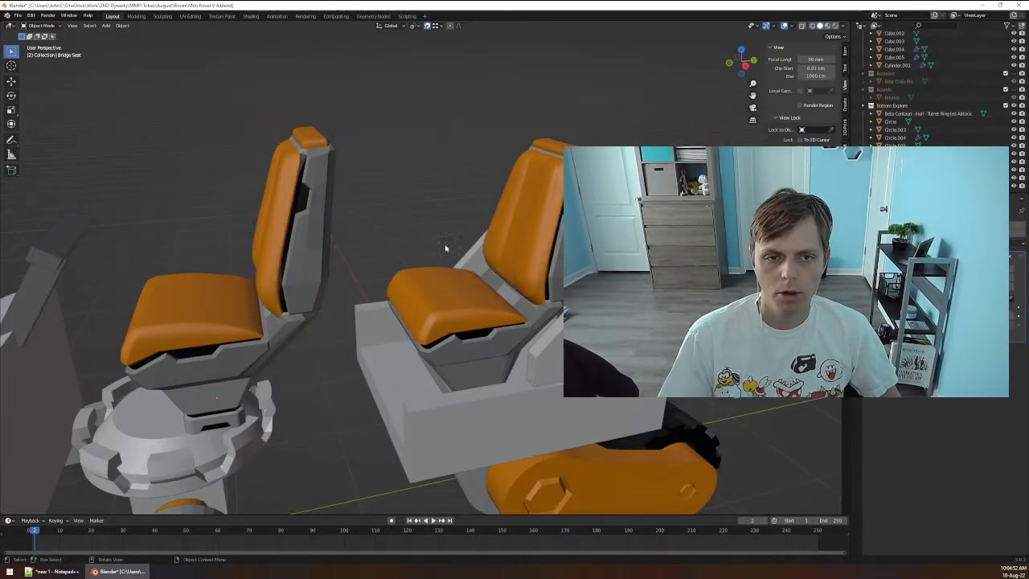
pyautogui.moveTo(445, 248); pyautogui.dragTo(427, 223, button='middle')
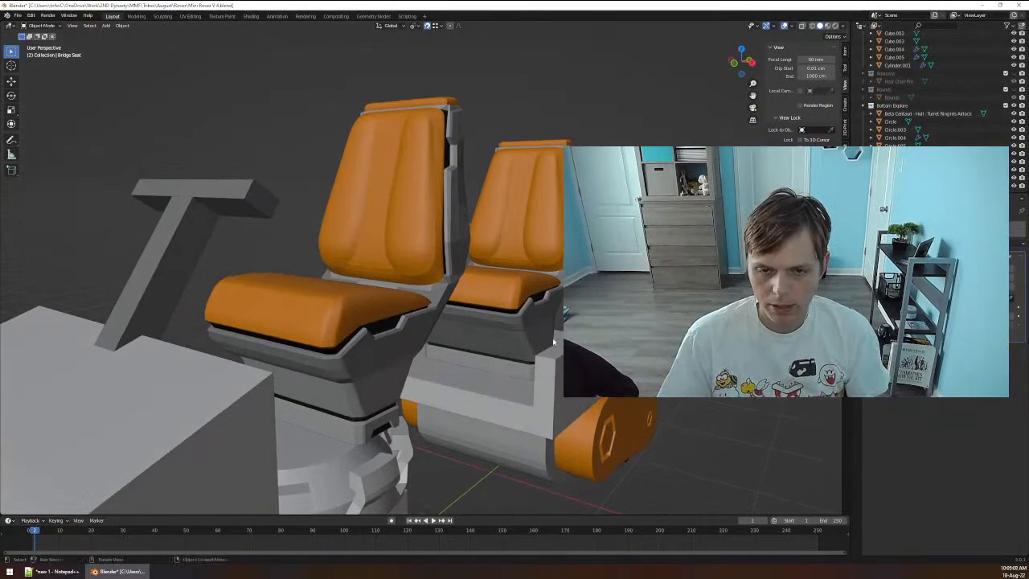
# Select the rear seat, check the rover from behind and from the front, and save the file.
pyautogui.click(523, 340)
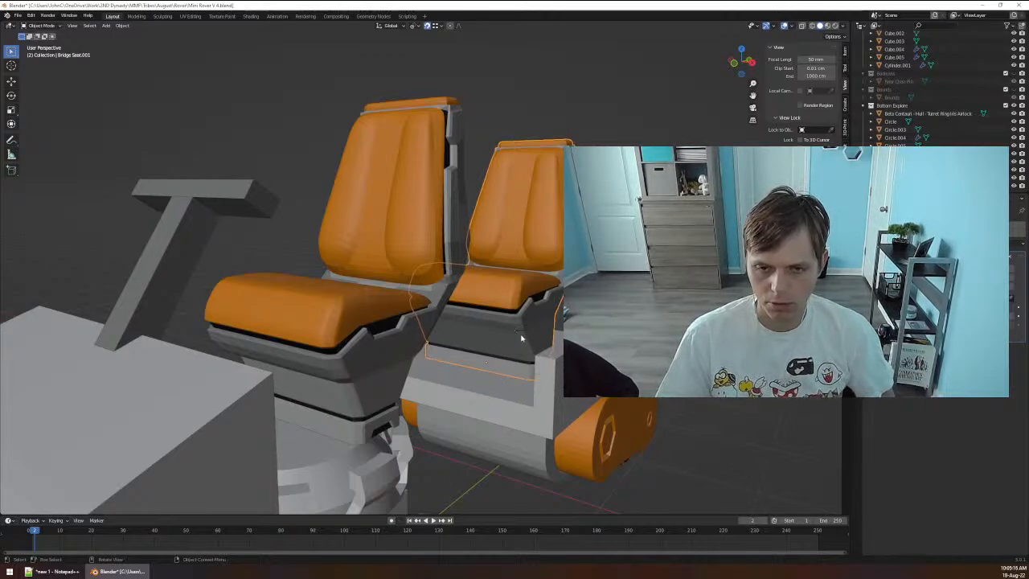
pyautogui.moveTo(521, 338); pyautogui.dragTo(603, 338, button='middle')
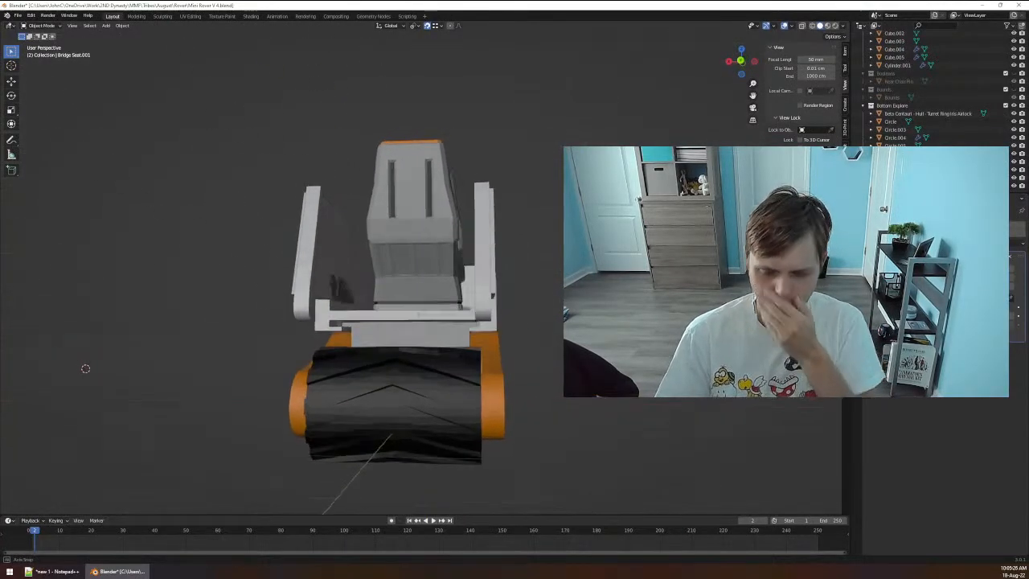
pyautogui.moveTo(85, 368); pyautogui.dragTo(90, 368, button='middle')
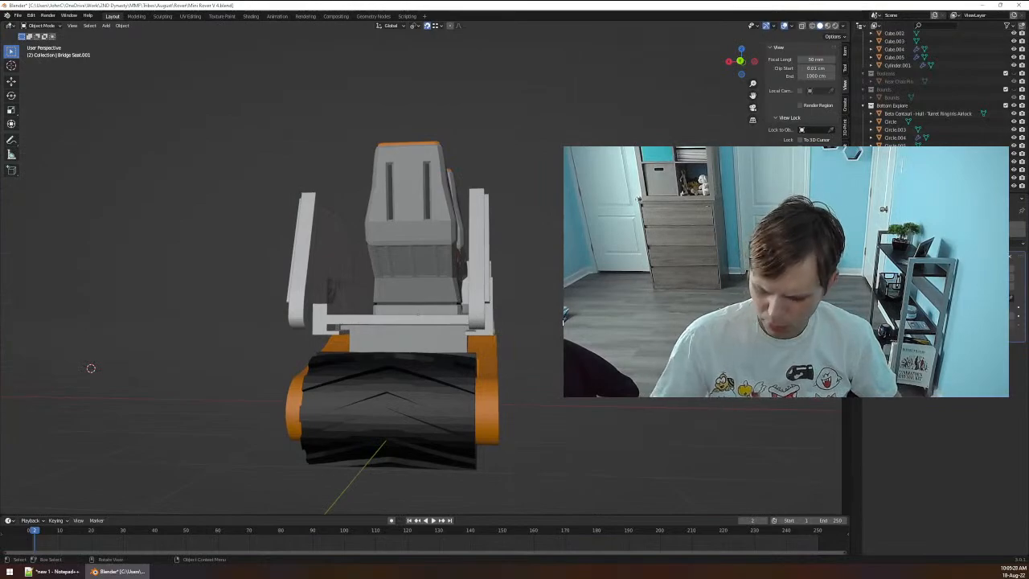
pyautogui.moveTo(563, 386); pyautogui.dragTo(358, 367, button='middle')
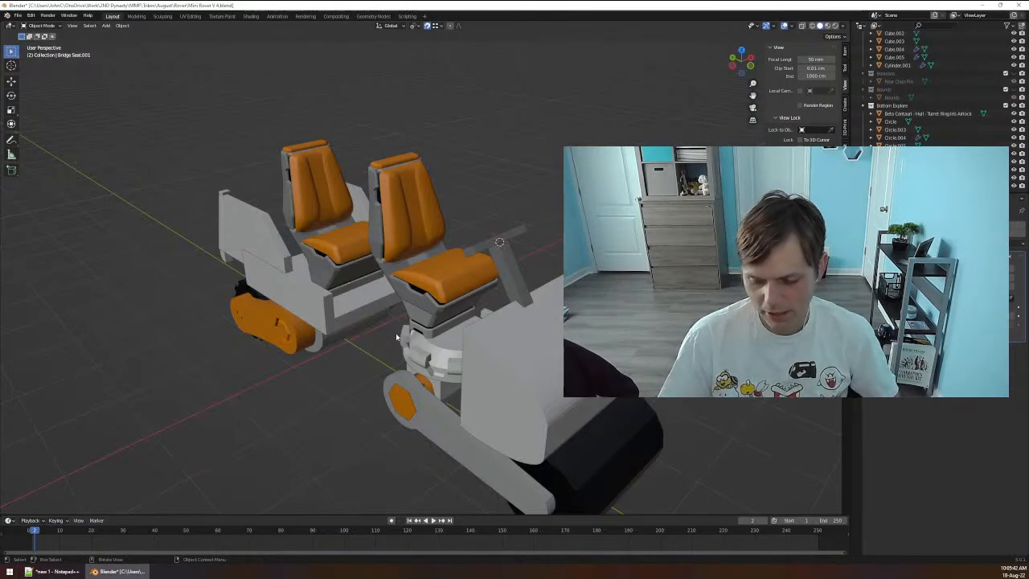
pyautogui.moveTo(362, 421); pyautogui.dragTo(552, 344, button='middle')
pyautogui.hotkey('ctrl', 's')
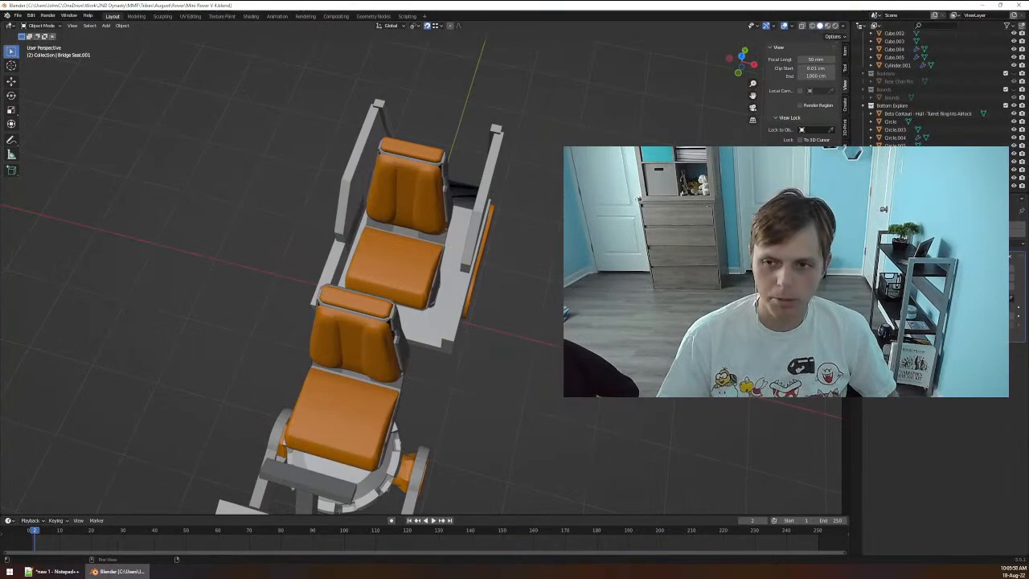
# Set the rear seat's X location to 0 cm.
pyautogui.click(844, 52)
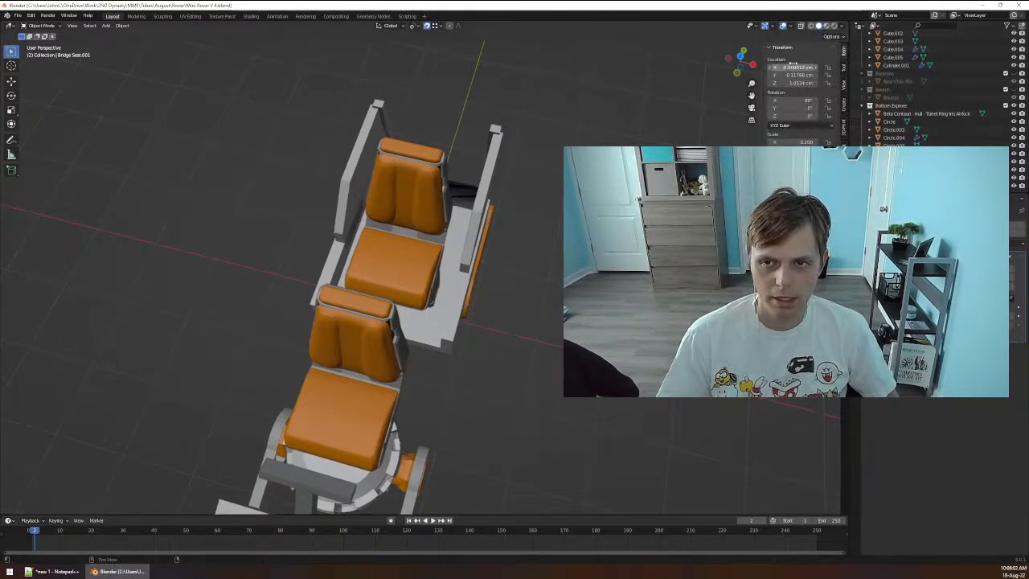
pyautogui.press('Tab')
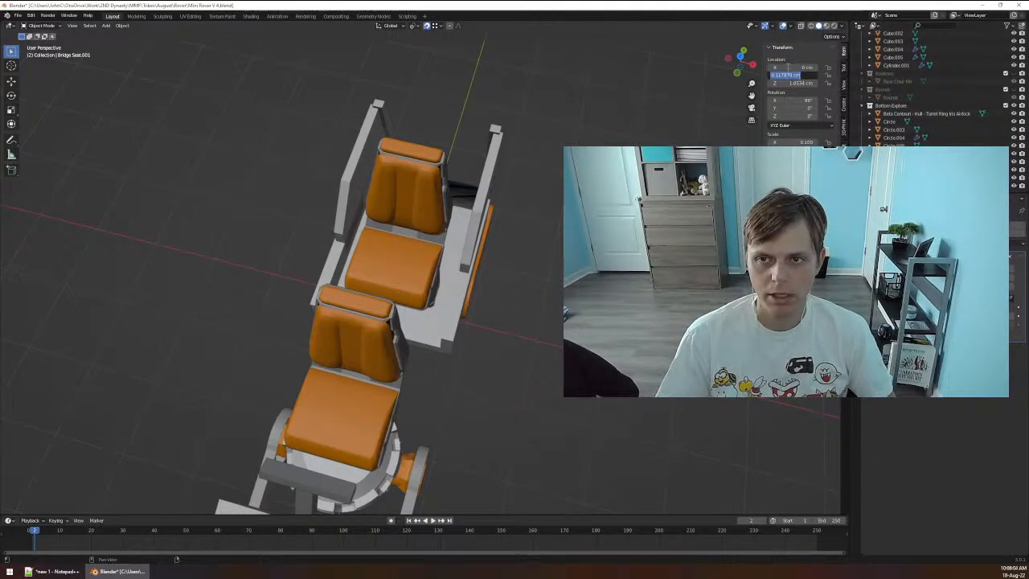
pyautogui.click(844, 85)
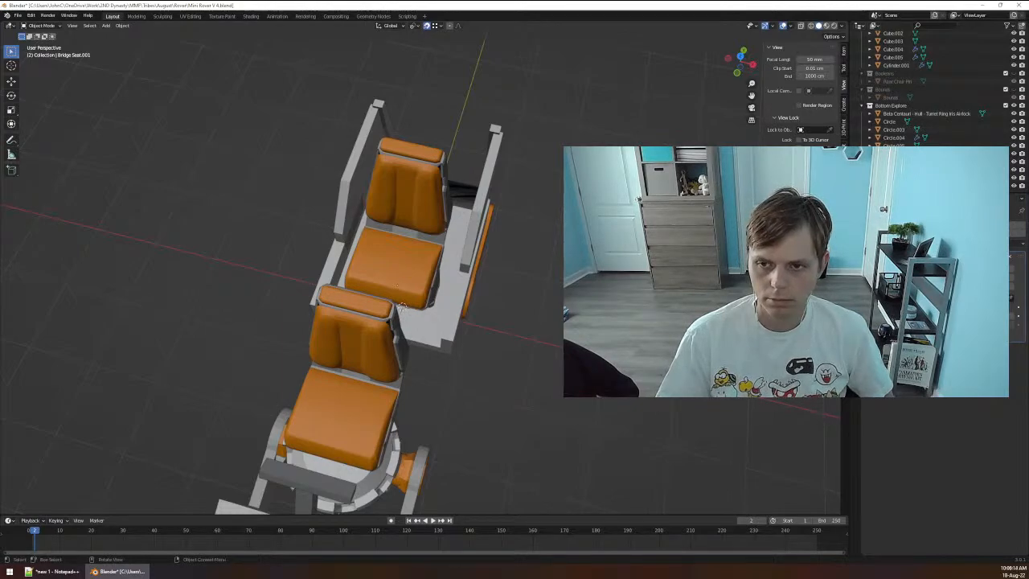
# Add a mesh circle with a 1 cm radius at the world origin and fill it with a face in Edit Mode.
pyautogui.moveTo(397, 286); pyautogui.dragTo(347, 229, button='middle')
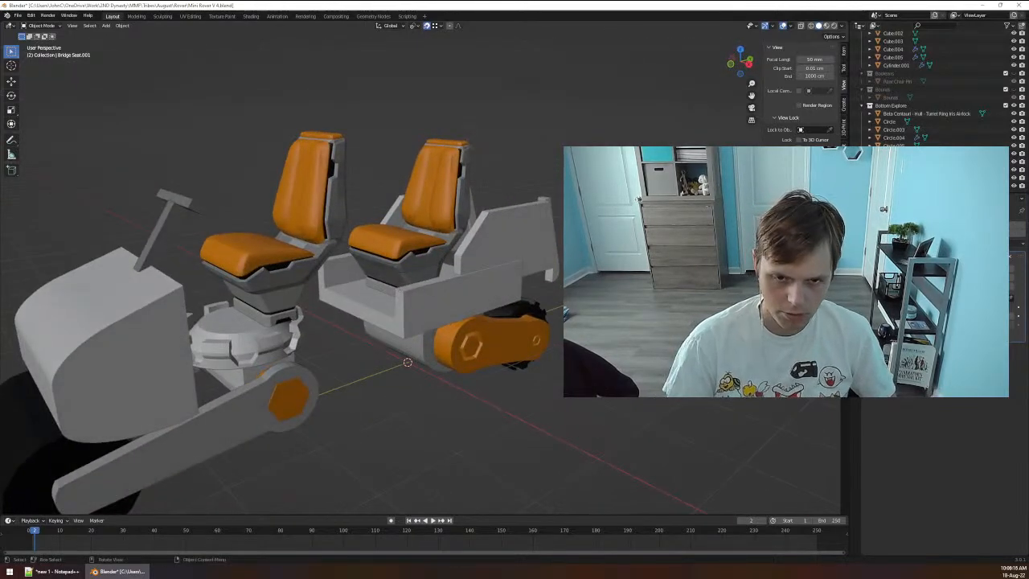
pyautogui.hotkey('shift', 'a')
pyautogui.click(556, 299)
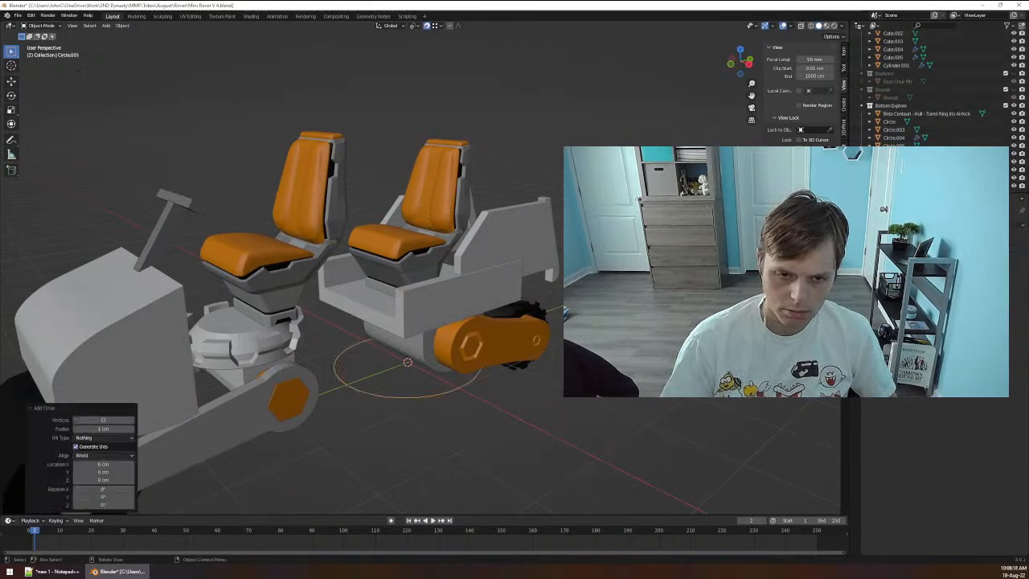
pyautogui.press('Tab')
pyautogui.moveTo(556, 300); pyautogui.dragTo(560, 292, button='middle')
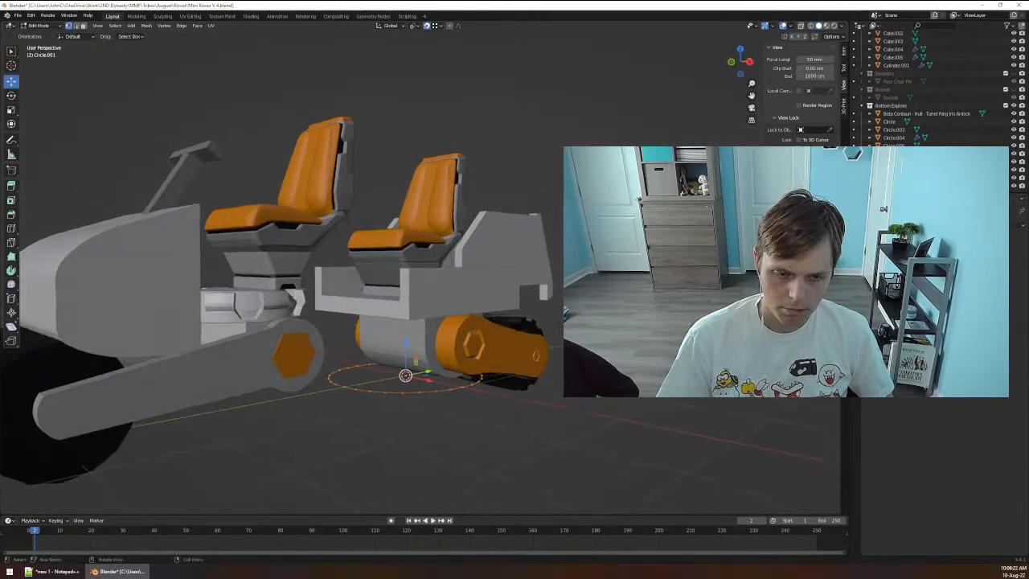
pyautogui.press('f')
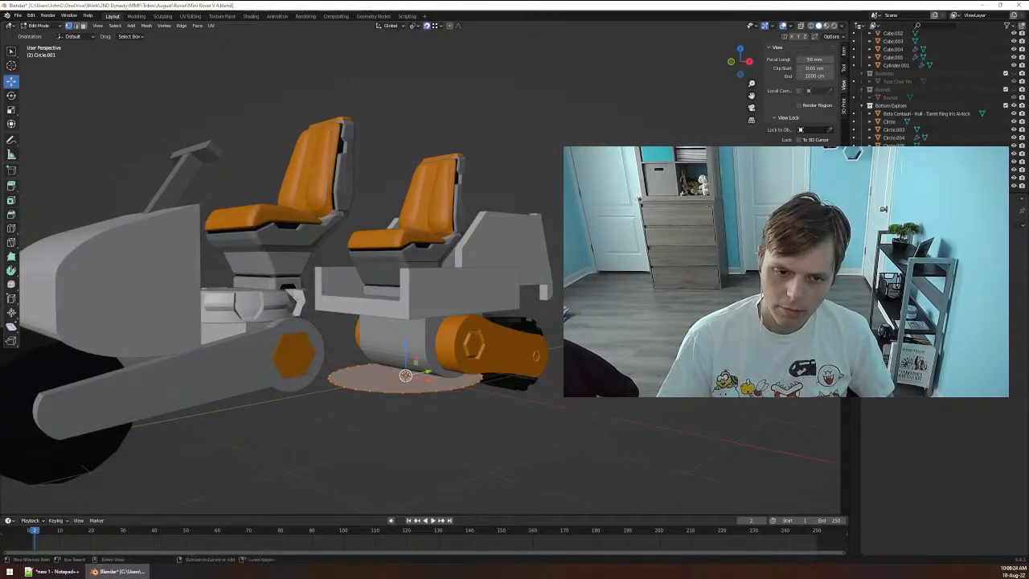
# Undo the circle's face fill, try an inset, and fill the circle with a face again.
pyautogui.hotkey('ctrl', 'z')
pyautogui.moveTo(646, 387); pyautogui.dragTo(647, 407, button='middle')
pyautogui.press('i')
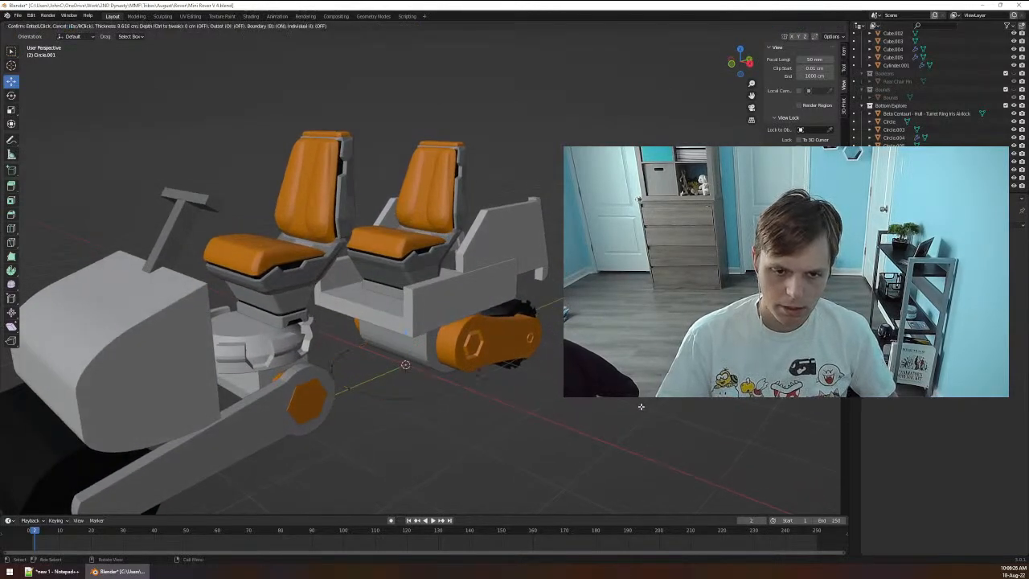
pyautogui.rightClick(619, 407)
pyautogui.press('Tab')
pyautogui.press('Tab')
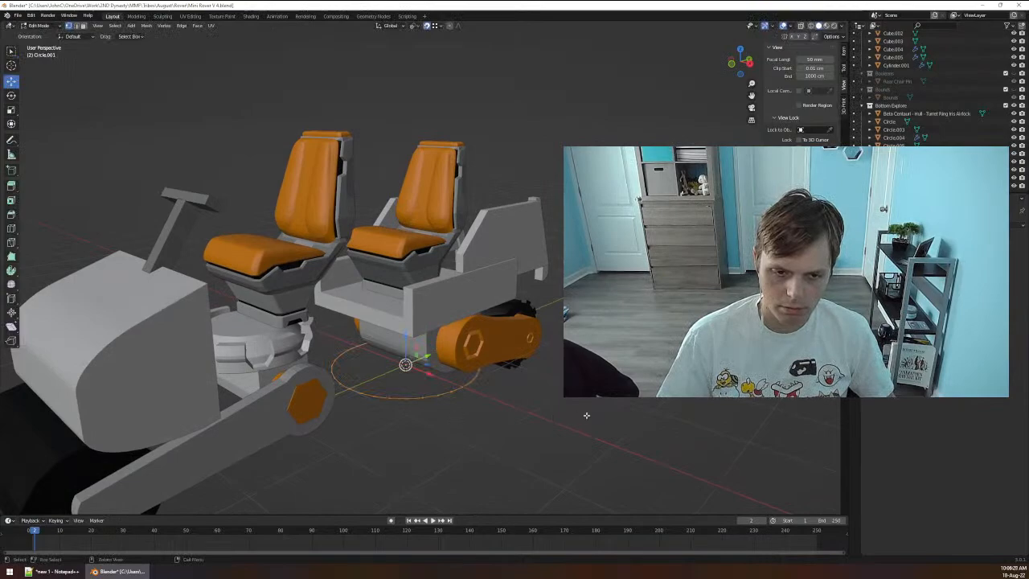
pyautogui.press('f')
pyautogui.moveTo(589, 420); pyautogui.dragTo(530, 407, button='middle')
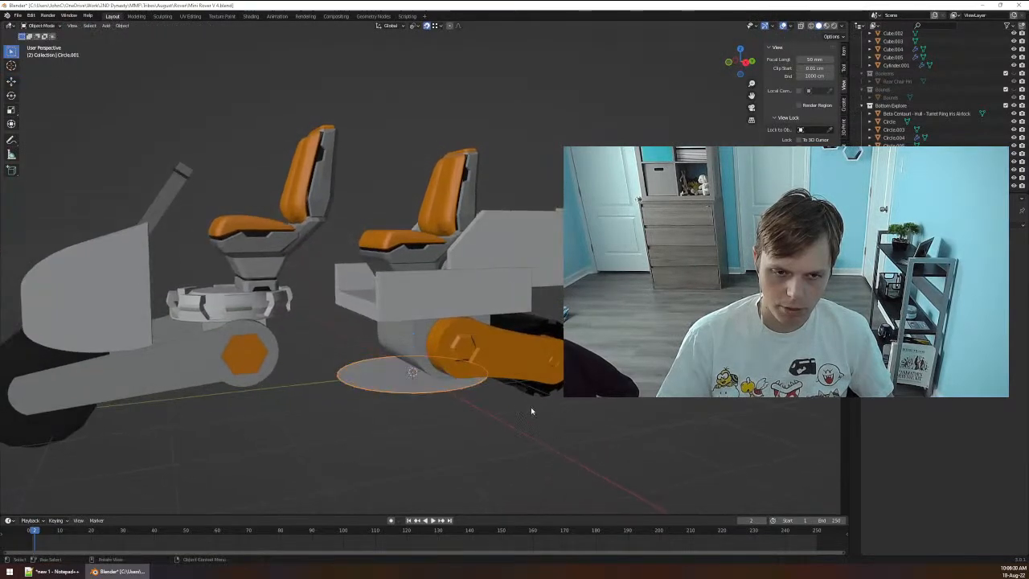
pyautogui.press('g')
pyautogui.press('x')
pyautogui.rightClick(680, 407)
pyautogui.moveTo(405, 406); pyautogui.dragTo(457, 422, button='middle')
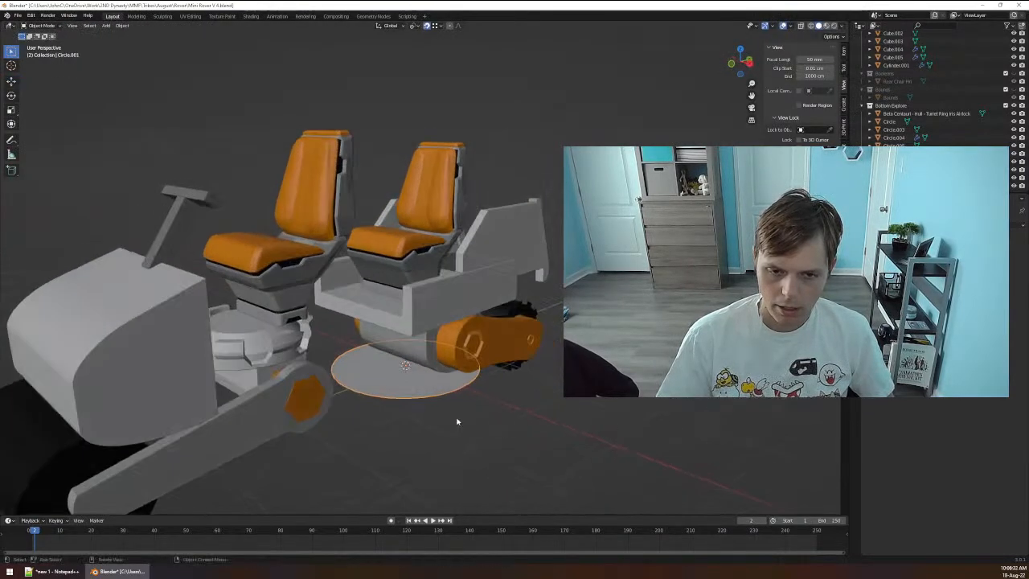
# Move the disc about 2.4 cm along the X axis, clear of the rover, and scale it to about 0.613.
pyautogui.press('g')
pyautogui.press('x')
pyautogui.click(626, 440)
pyautogui.moveTo(626, 439); pyautogui.dragTo(520, 400, button='middle')
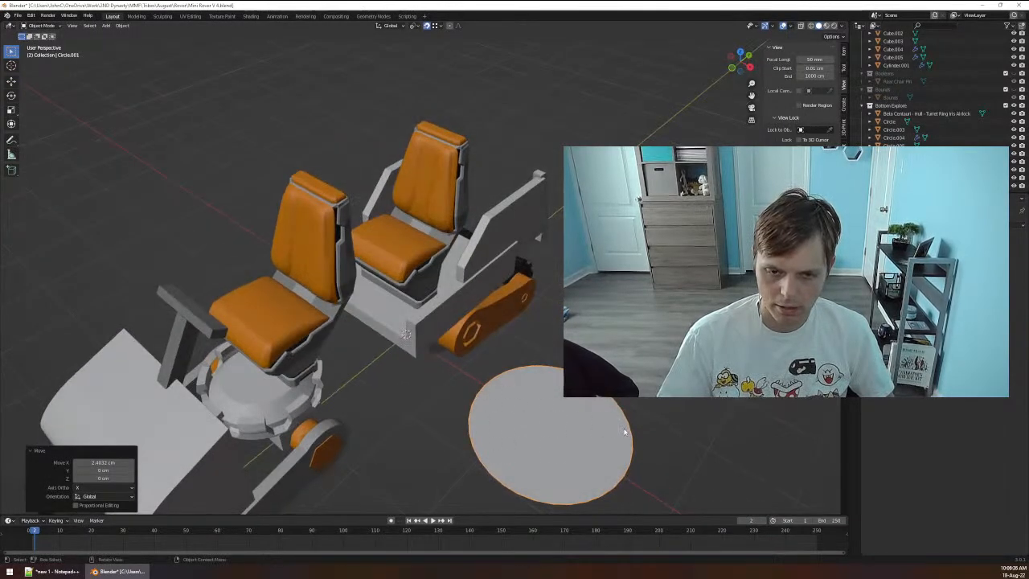
pyautogui.moveTo(514, 454); pyautogui.dragTo(676, 476, button='middle')
pyautogui.click(617, 465)
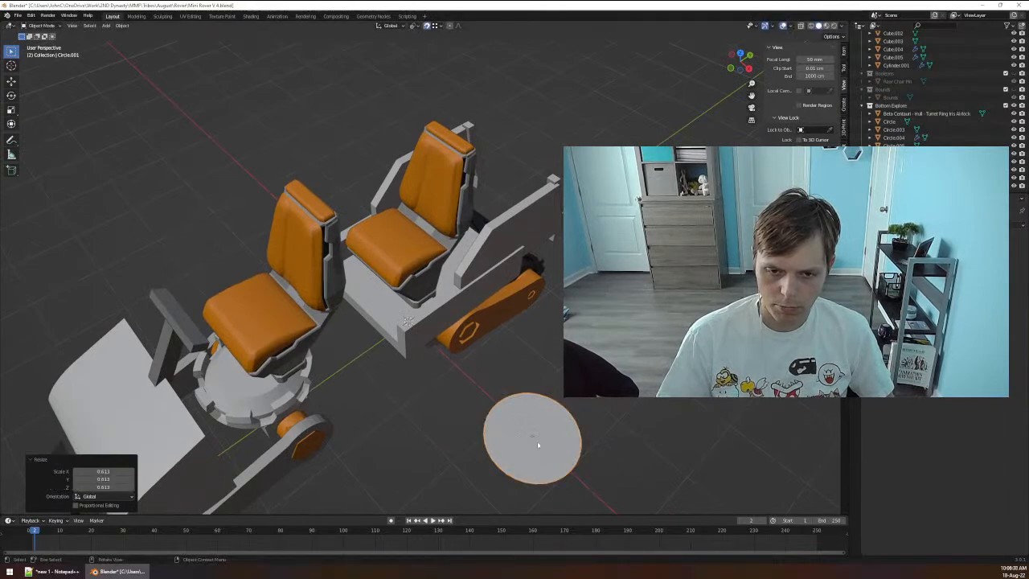
pyautogui.rightClick(611, 445)
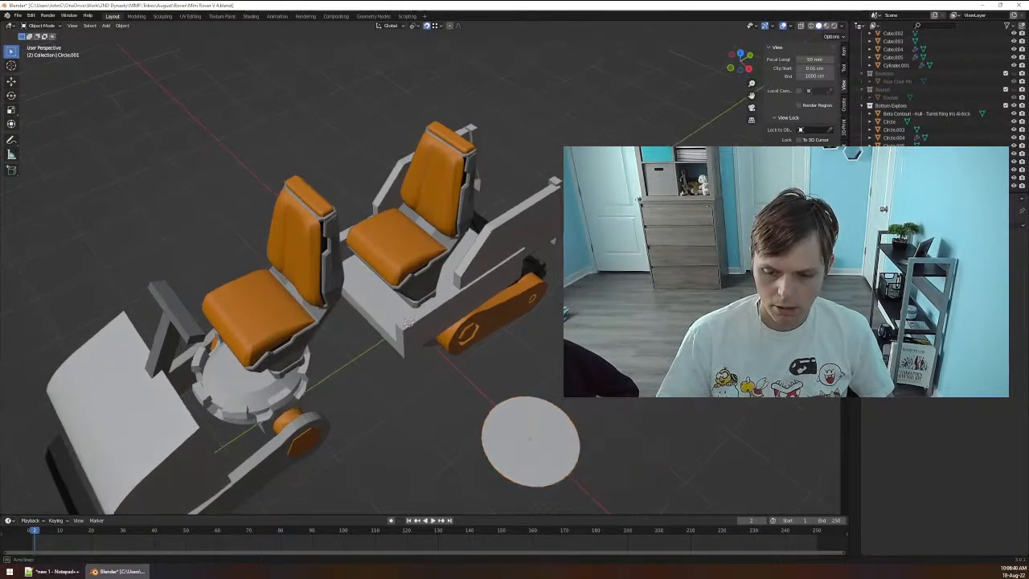
pyautogui.keyDown('shift'); pyautogui.moveTo(610, 445); pyautogui.dragTo(549, 373, button='middle'); pyautogui.keyUp('shift')
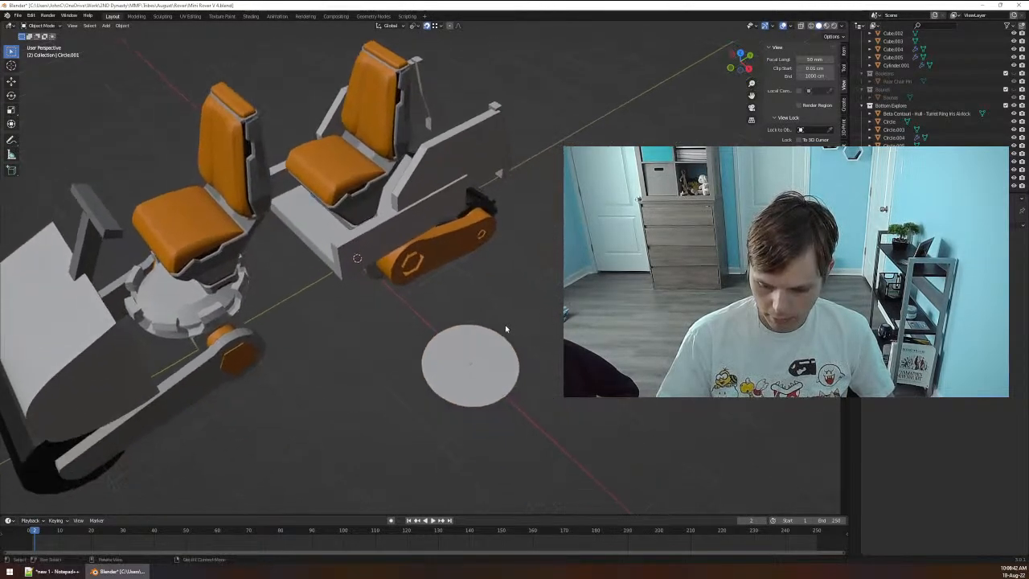
pyautogui.moveTo(506, 328); pyautogui.dragTo(533, 361, button='middle')
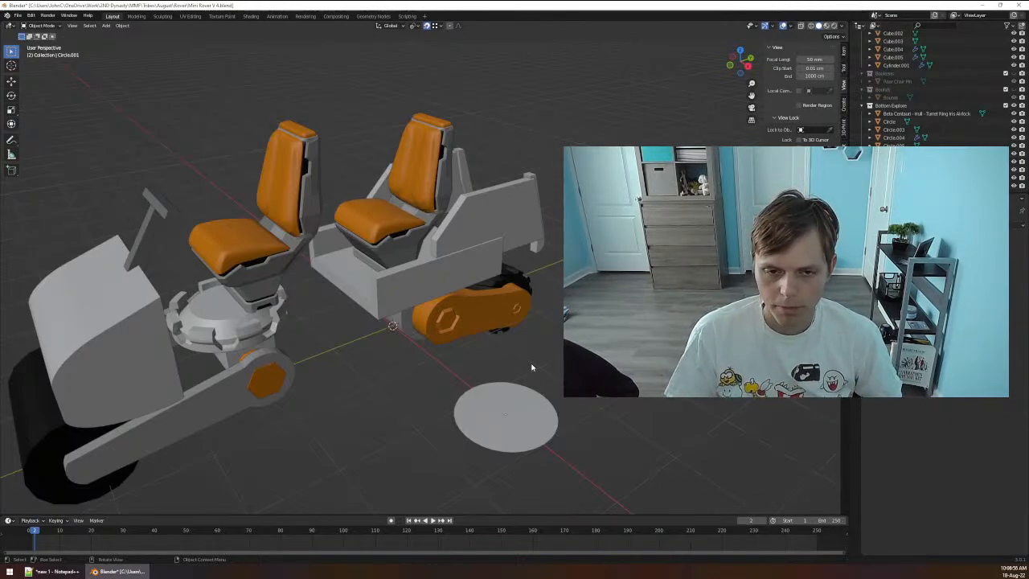
# Change the snapping target type and snap the disc onto the top of the rear seat's headrest.
pyautogui.click(523, 429)
pyautogui.moveTo(522, 429); pyautogui.dragTo(446, 301, button='middle')
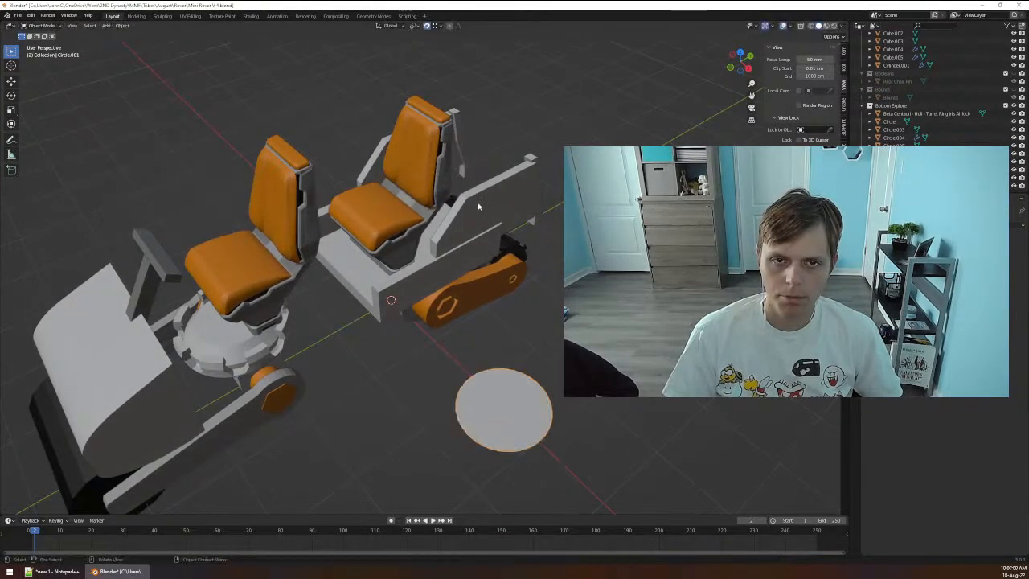
pyautogui.click(435, 25)
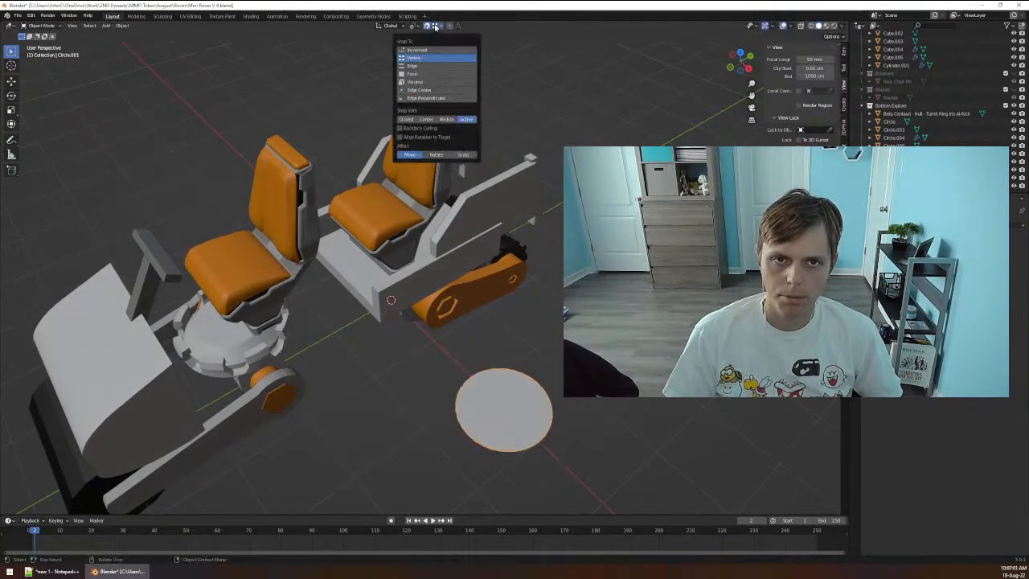
pyautogui.click(425, 68)
pyautogui.press('g')
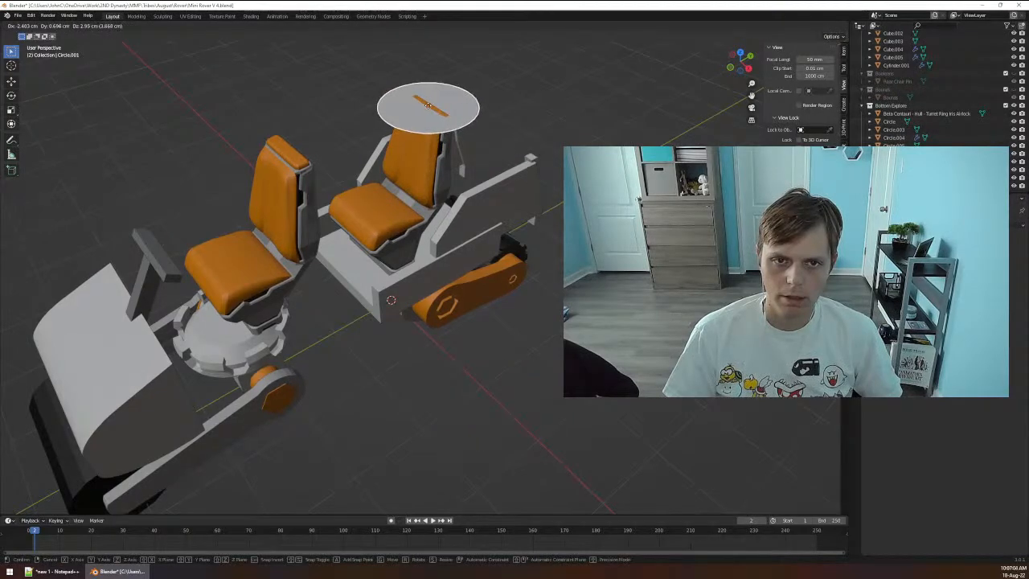
pyautogui.click(427, 107)
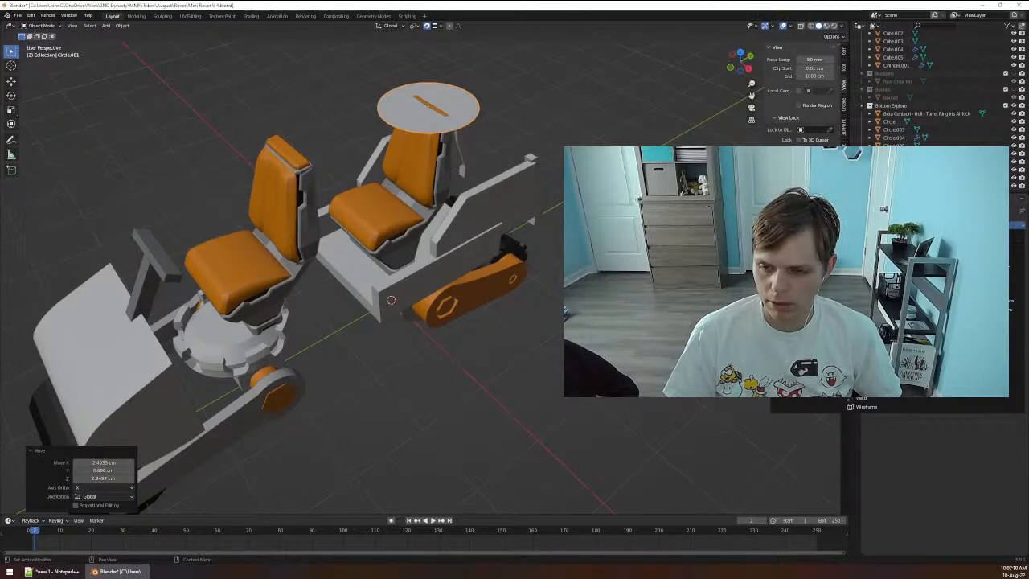
# Try to wrap the disc around the rear seat's headrest with modifiers targeting the seat, and remove those modifiers.
pyautogui.click(869, 268)
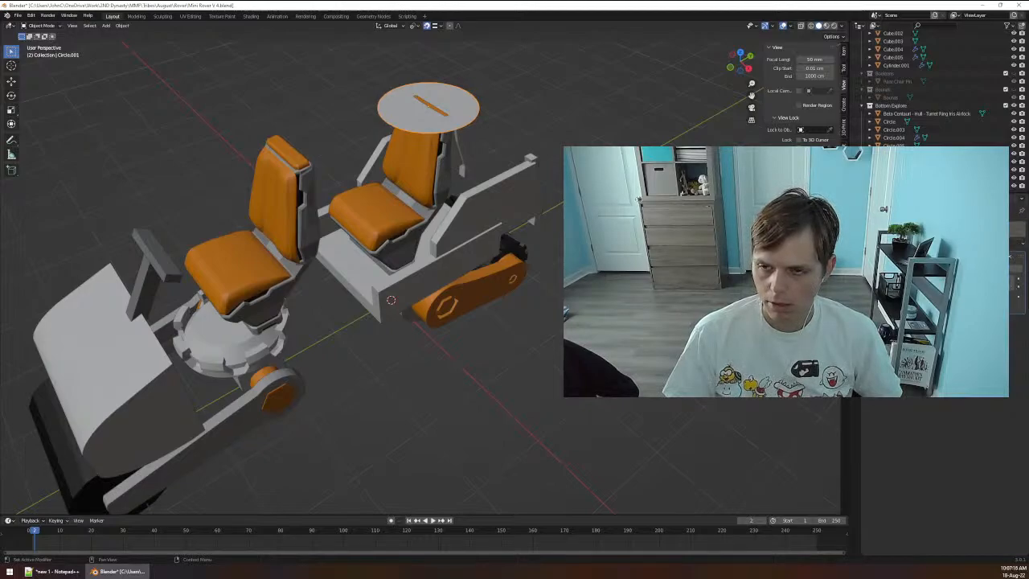
pyautogui.click(932, 242)
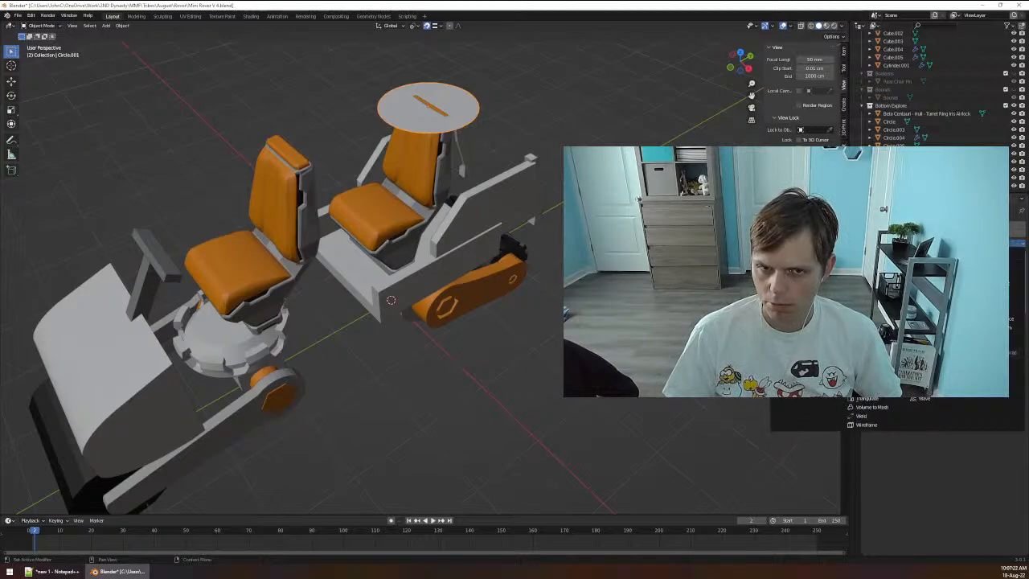
pyautogui.click(867, 284)
pyautogui.click(1012, 350)
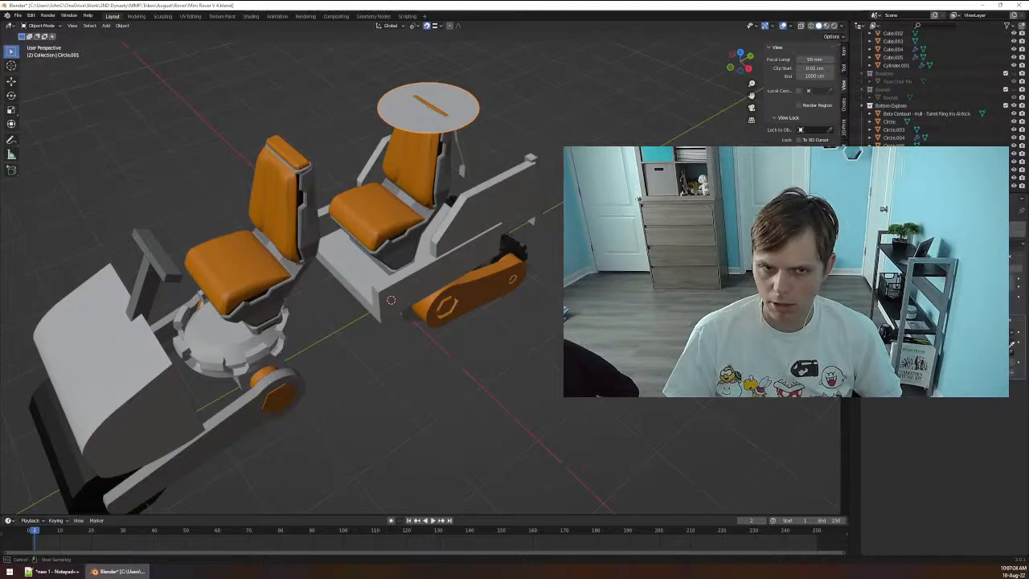
pyautogui.click(390, 172)
pyautogui.moveTo(524, 190); pyautogui.dragTo(392, 436, button='middle')
pyautogui.scroll(2, 393, 230)
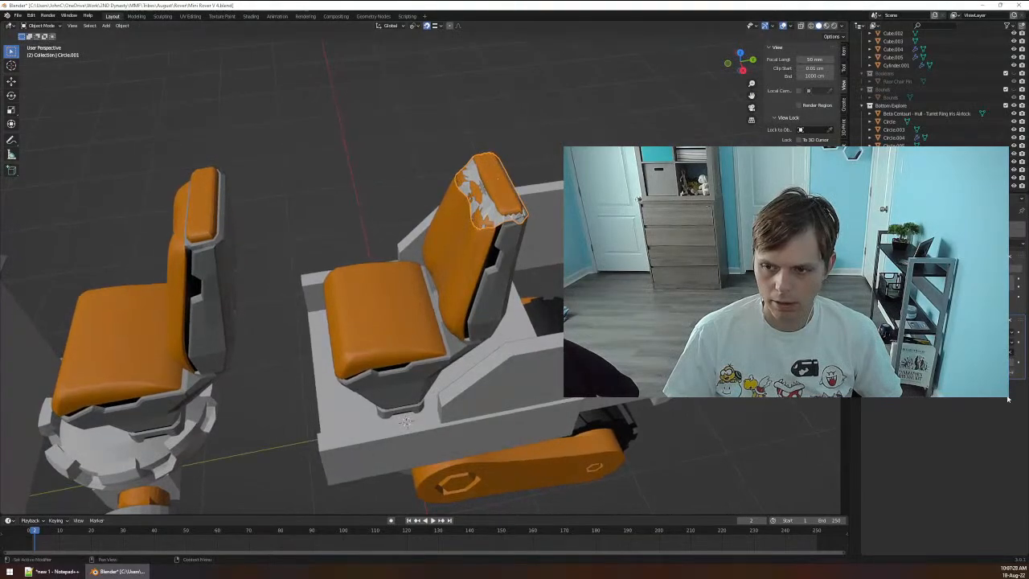
pyautogui.moveTo(1011, 362)
pyautogui.mouseDown()
pyautogui.moveTo(1025, 363)
pyautogui.moveTo(1012, 362)
pyautogui.mouseUp()
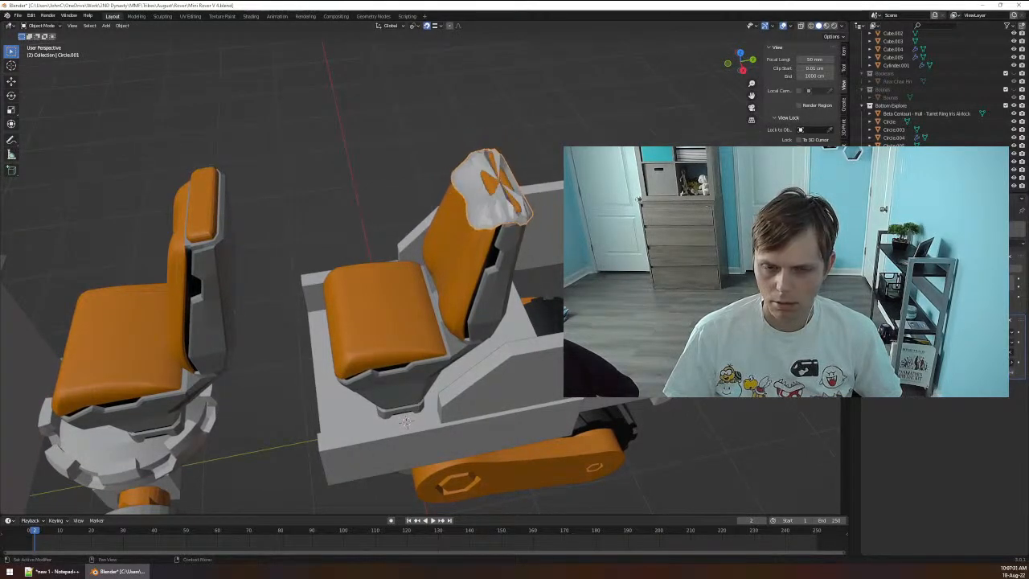
pyautogui.click(1011, 353)
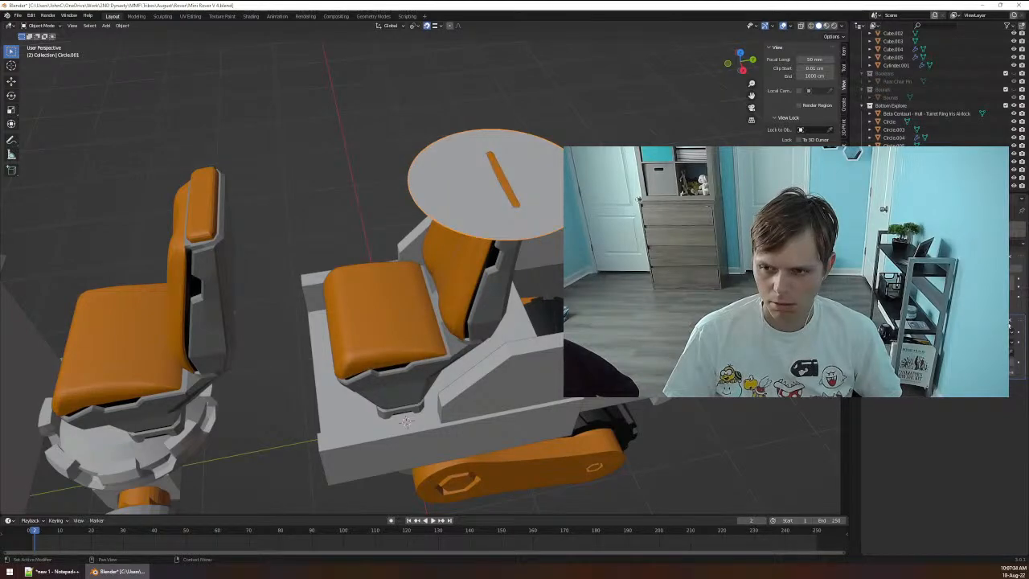
pyautogui.click(1010, 322)
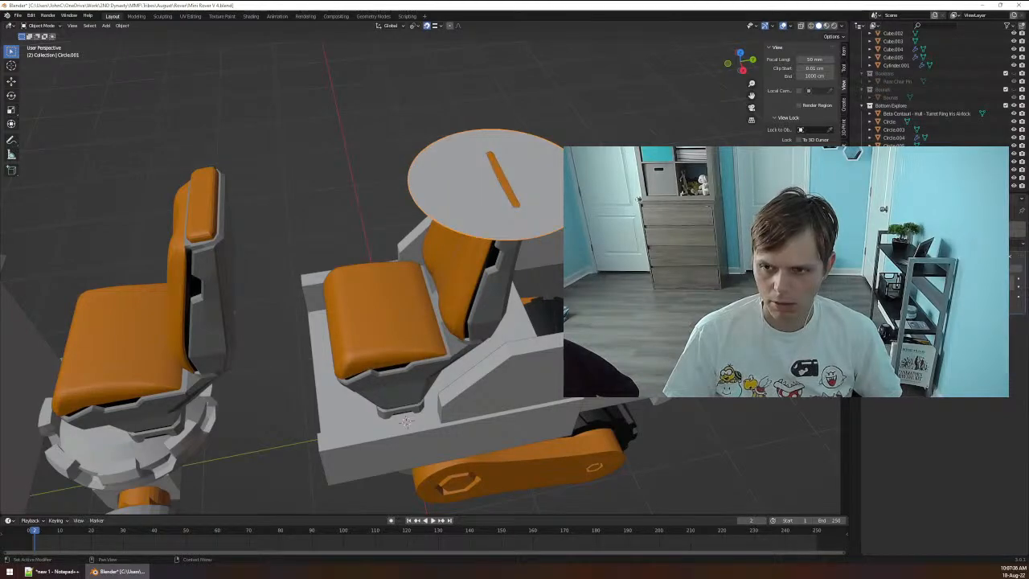
pyautogui.click(953, 244)
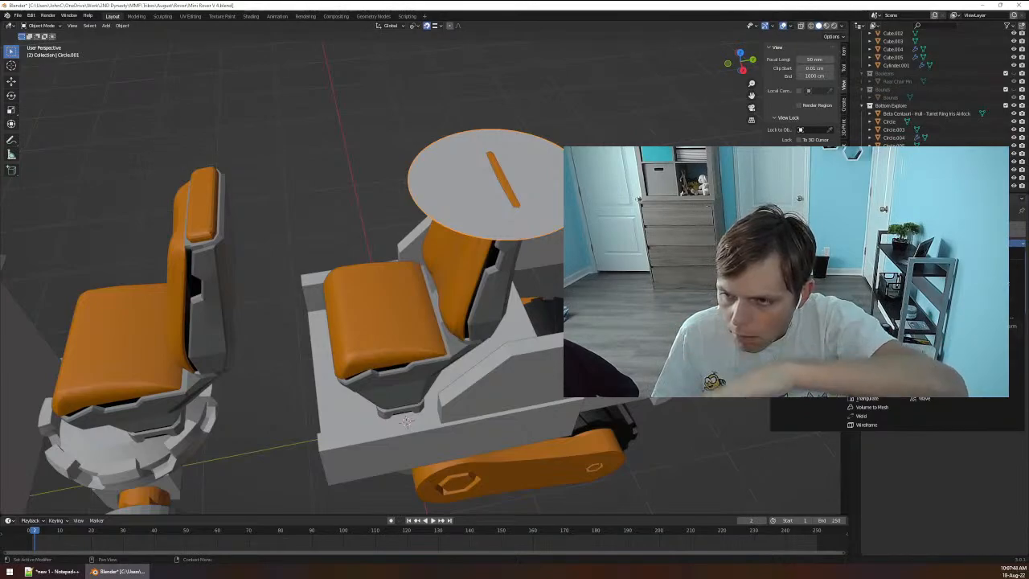
pyautogui.click(878, 390)
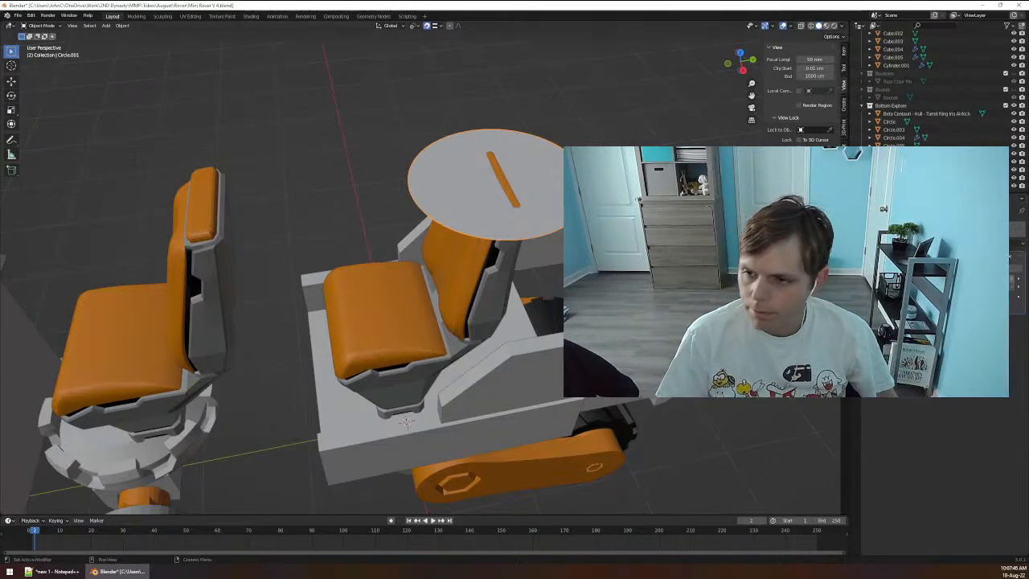
pyautogui.click(1010, 258)
# Enter Edit Mode on the disc, try an edge operation on its mesh, and undo it.
pyautogui.press('Tab')
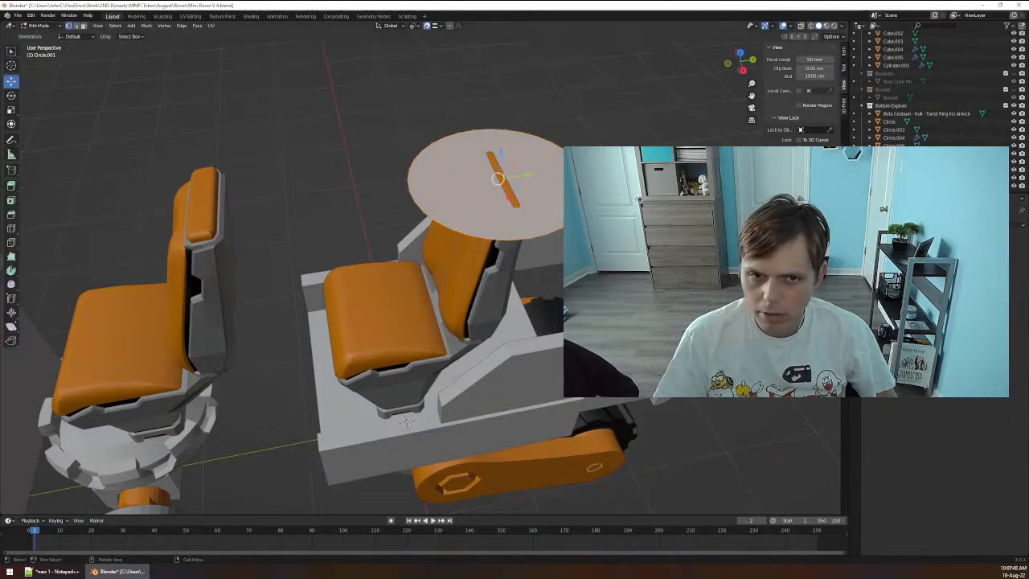
pyautogui.moveTo(683, 273)
pyautogui.mouseDown(button='middle')
pyautogui.moveTo(649, 269)
pyautogui.moveTo(682, 265)
pyautogui.mouseUp(button='middle')
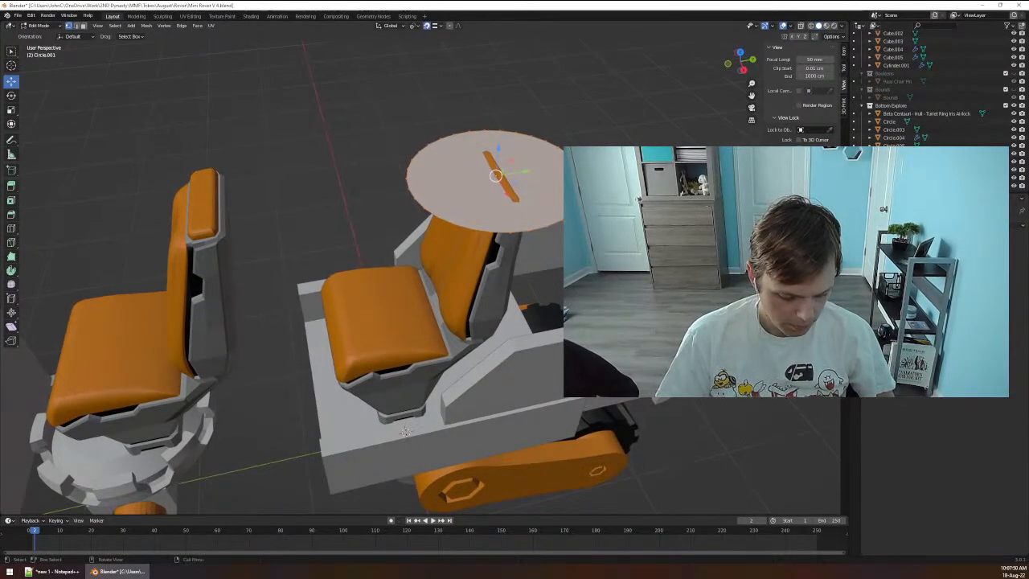
pyautogui.hotkey('ctrl', 'e')
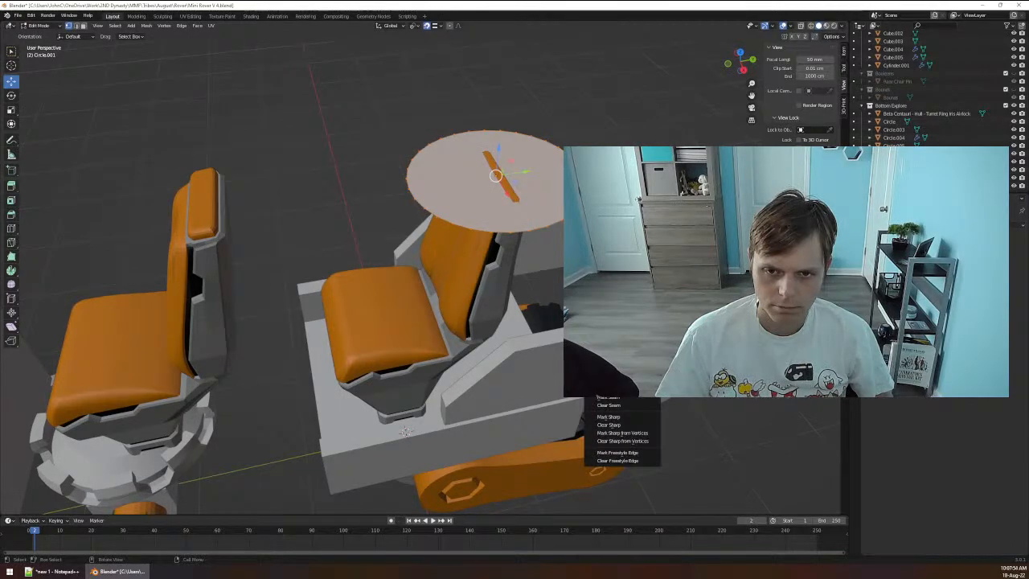
pyautogui.click(614, 304)
pyautogui.hotkey('ctrl', 'z')
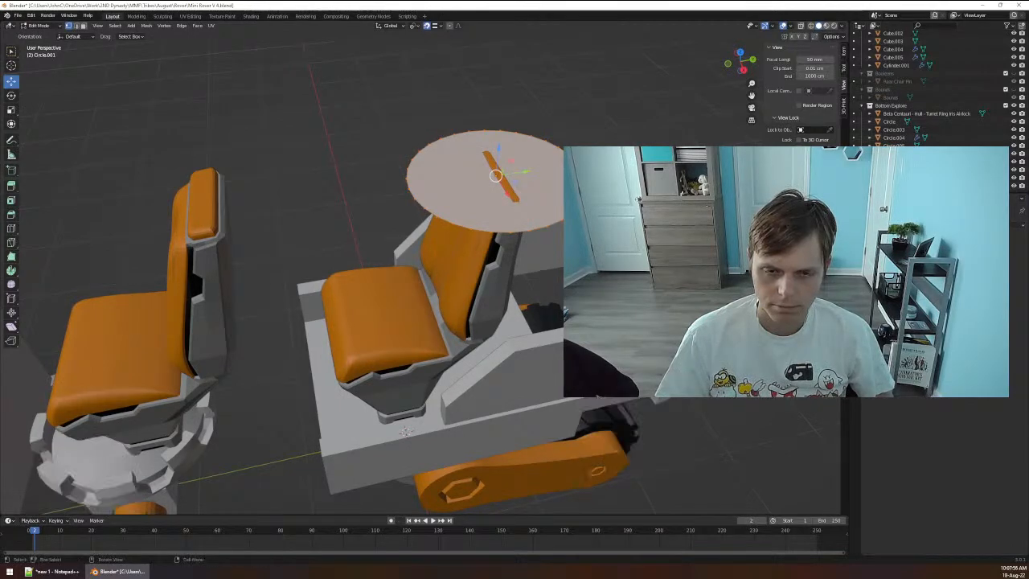
# Delete the disc's single face, keep its circular outline, and select the whole outline.
pyautogui.moveTo(500, 167); pyautogui.dragTo(504, 200, button='middle')
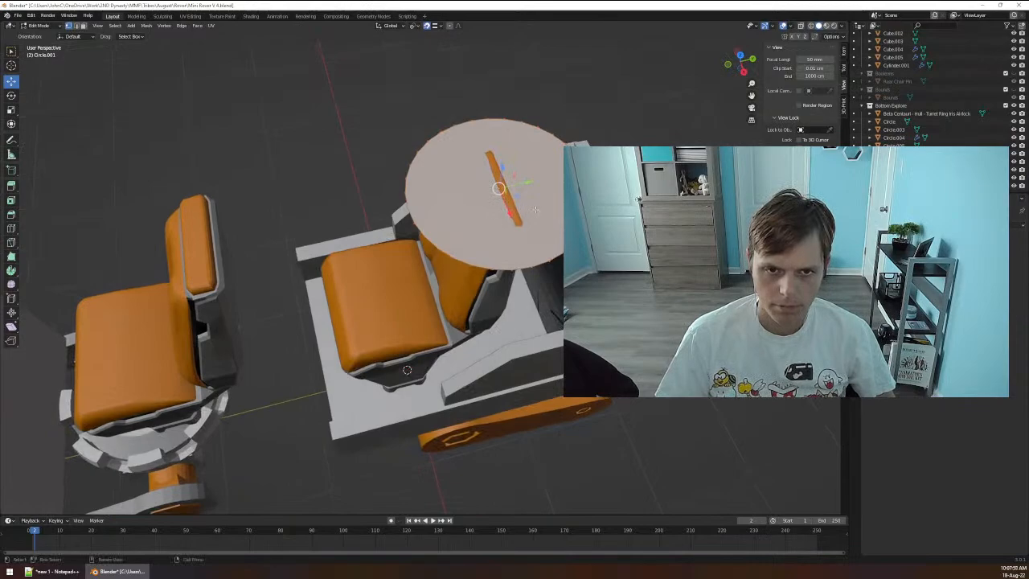
pyautogui.press('h')
pyautogui.hotkey('alt', 'h')
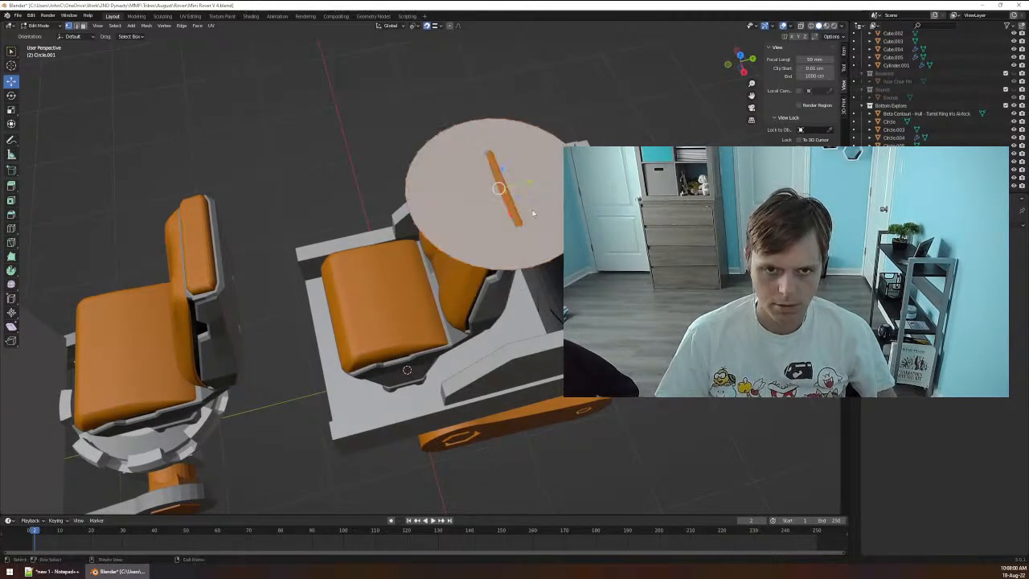
pyautogui.rightClick(530, 210)
pyautogui.click(526, 249)
pyautogui.press('a')
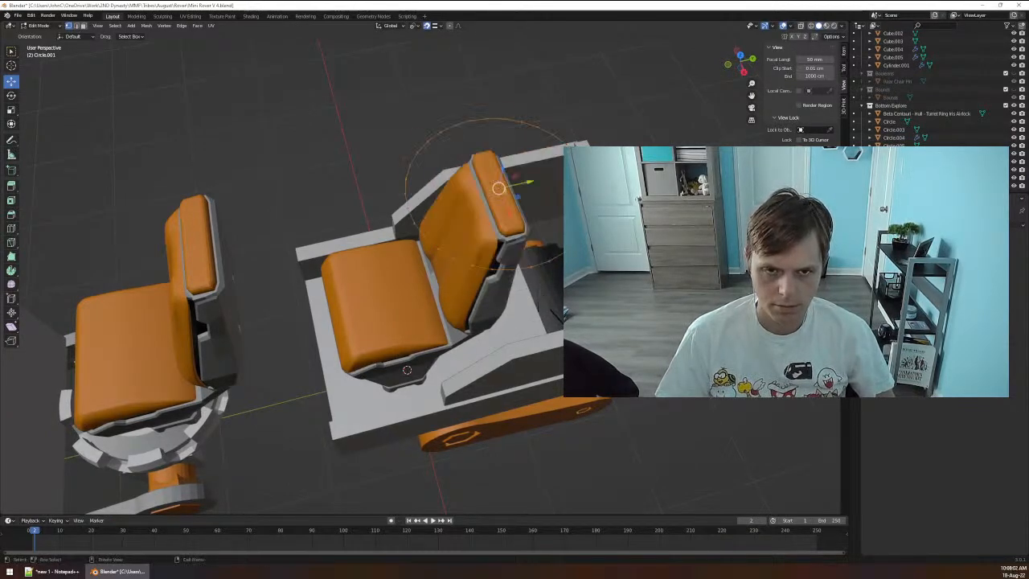
# Extrude the circular outline and scale the new ring to 0 so the faces meet at the centre.
pyautogui.press('e')
pyautogui.rightClick(580, 243)
pyautogui.press('s')
pyautogui.press('0')
pyautogui.press('Return')
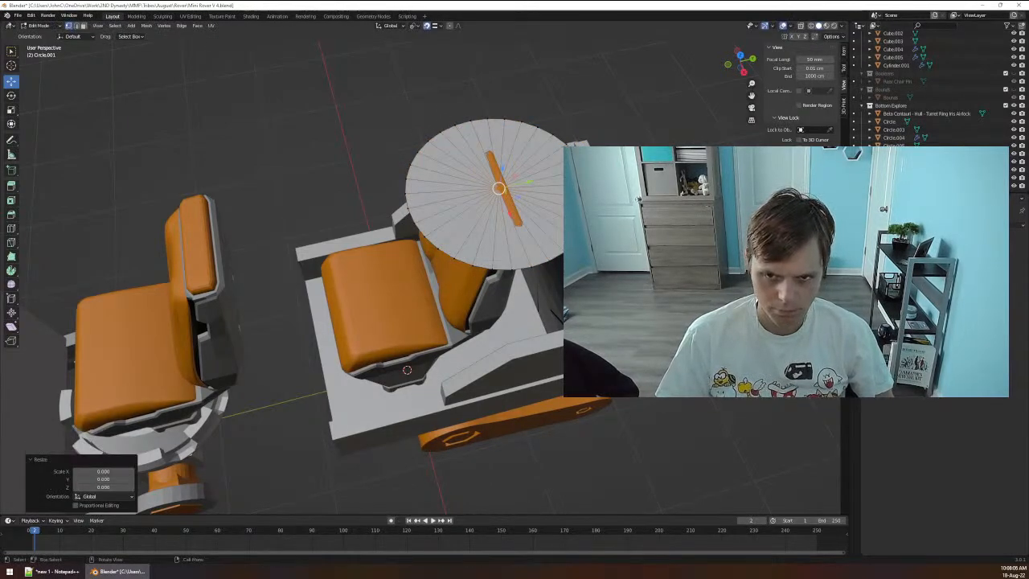
# Add three concentric loop cuts to the disc, one midway, one in the outer part and one in the inner part.
pyautogui.hotkey('ctrl', 'r')
pyautogui.click(563, 186)
pyautogui.rightClick(563, 186)
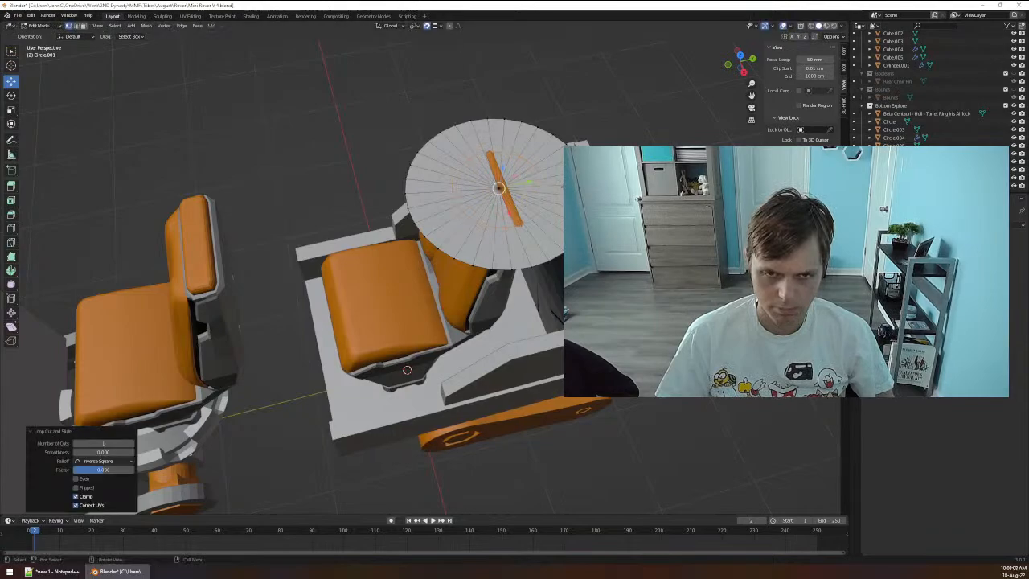
pyautogui.hotkey('ctrl', 'r')
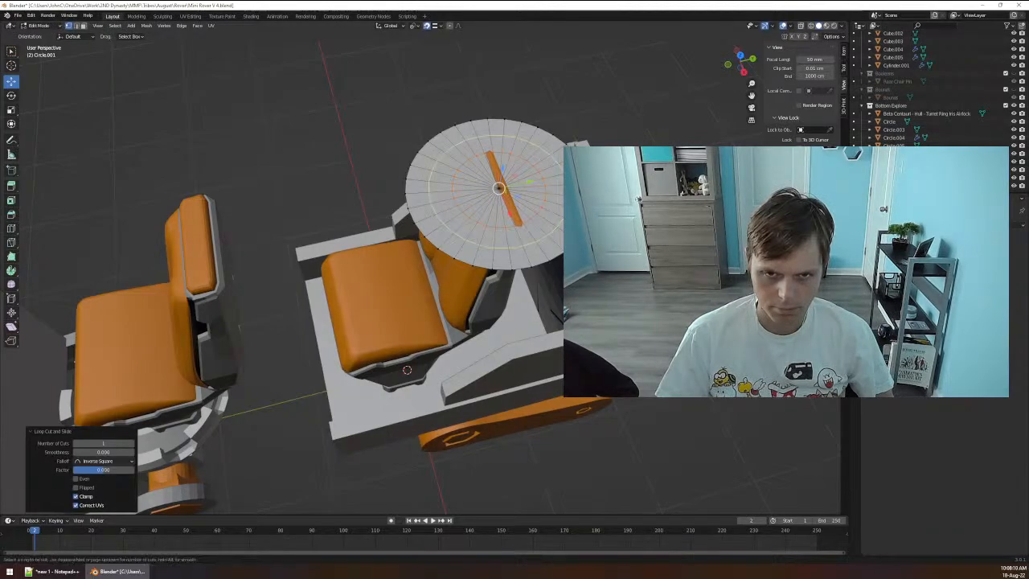
pyautogui.click(562, 191)
pyautogui.rightClick(563, 190)
pyautogui.hotkey('ctrl', 'r')
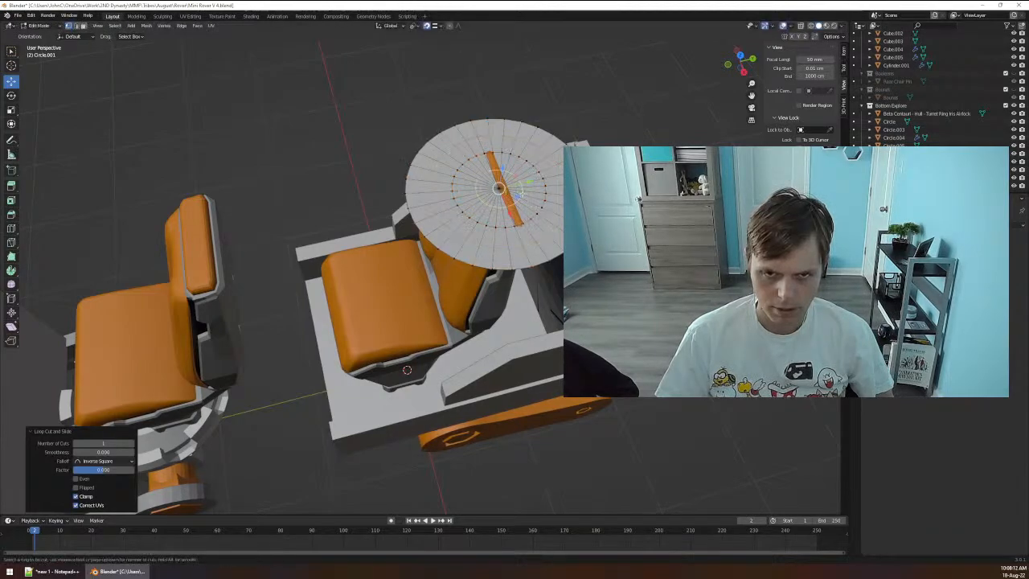
pyautogui.click(524, 193)
pyautogui.rightClick(524, 193)
# Select the disc's front half, rotate it 41° about the X axis and lower it over the front of the headrest.
pyautogui.moveTo(524, 193); pyautogui.dragTo(482, 193, button='middle')
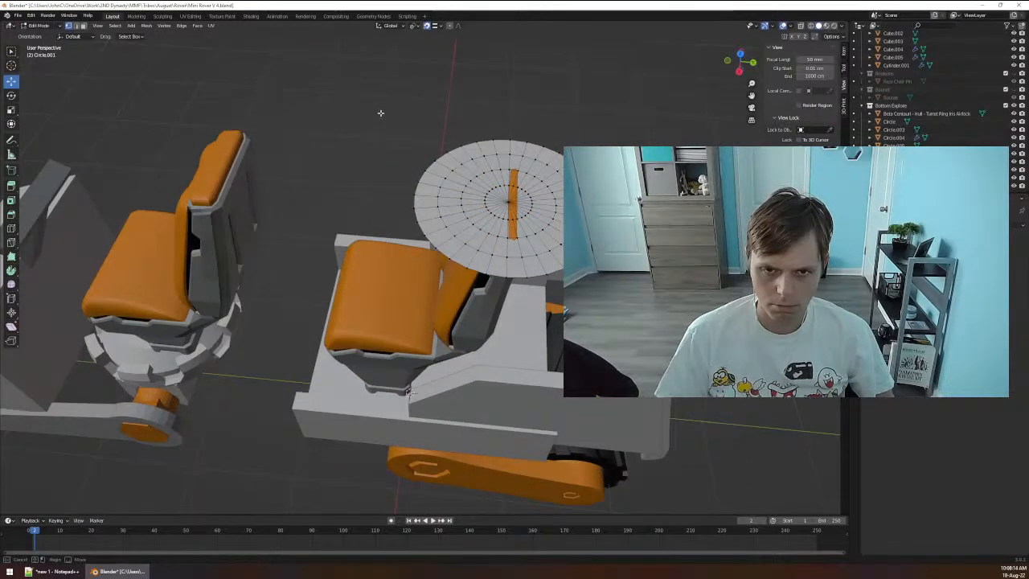
pyautogui.moveTo(381, 112); pyautogui.dragTo(505, 296)
pyautogui.moveTo(505, 297); pyautogui.dragTo(498, 265, button='middle')
pyautogui.press('r')
pyautogui.press('x')
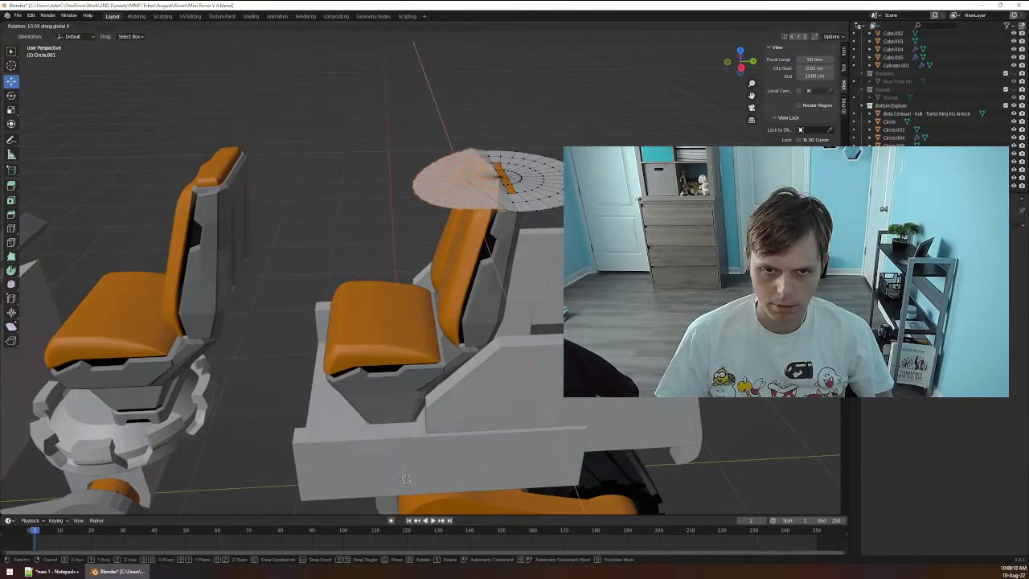
pyautogui.press('Return')
pyautogui.press('g')
pyautogui.press('Escape')
pyautogui.press('g')
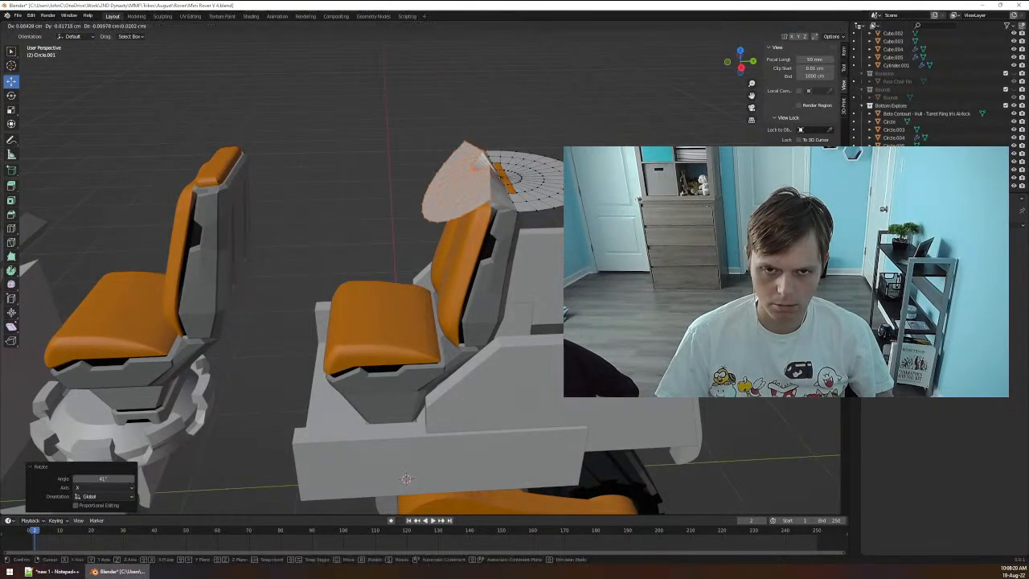
pyautogui.press('Return')
# Select the disc's rear half, tilt it downward about the X axis and reposition it behind the headrest.
pyautogui.hotkey('alt', 'a')
pyautogui.moveTo(482, 241); pyautogui.dragTo(458, 278, button='middle')
pyautogui.press('b')
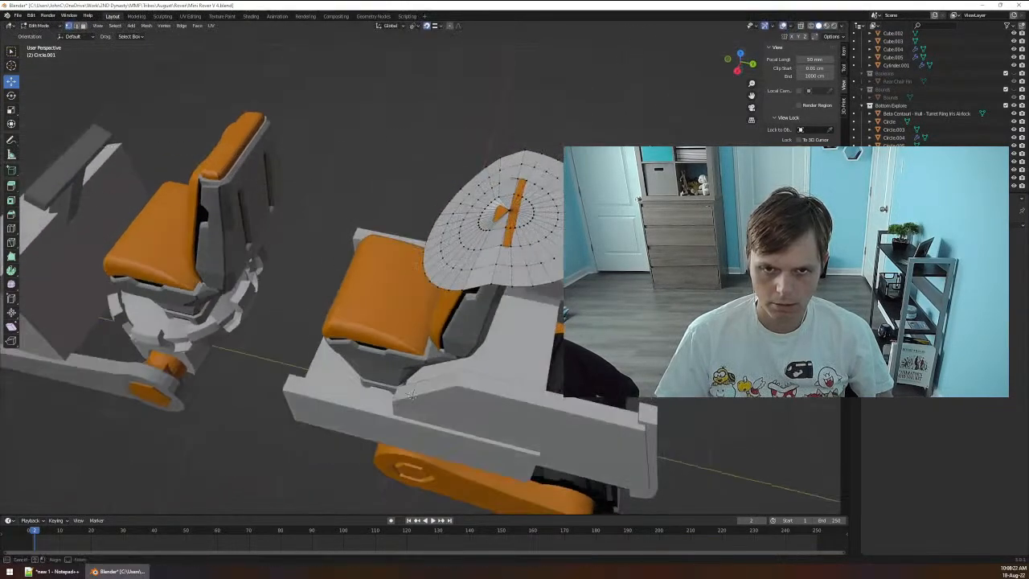
pyautogui.moveTo(627, 242); pyautogui.dragTo(555, 160)
pyautogui.moveTo(611, 185); pyautogui.dragTo(636, 183, button='middle')
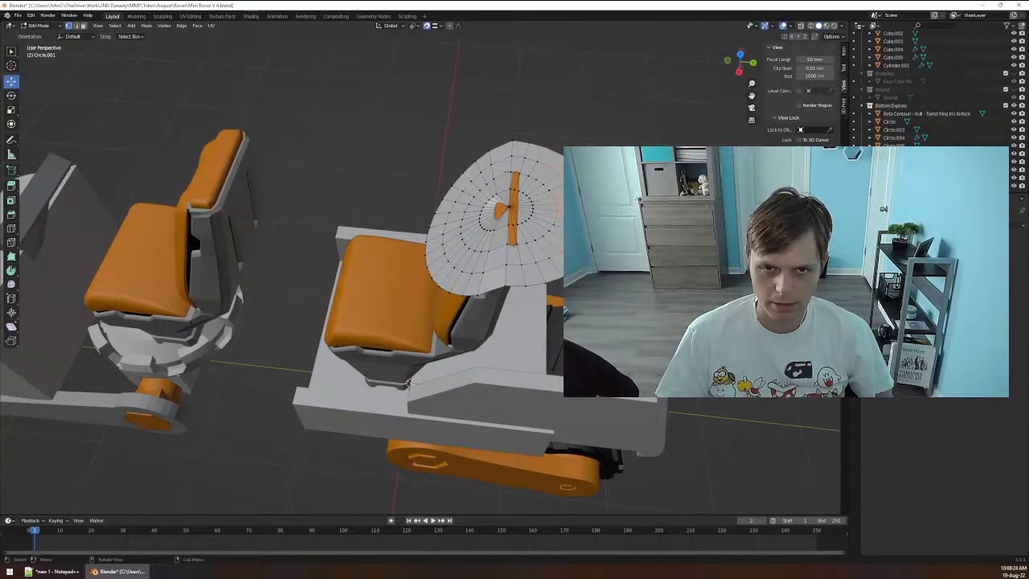
pyautogui.press('b')
pyautogui.moveTo(659, 131); pyautogui.dragTo(512, 324)
pyautogui.moveTo(512, 324); pyautogui.dragTo(555, 330, button='middle')
pyautogui.press('r')
pyautogui.press('x')
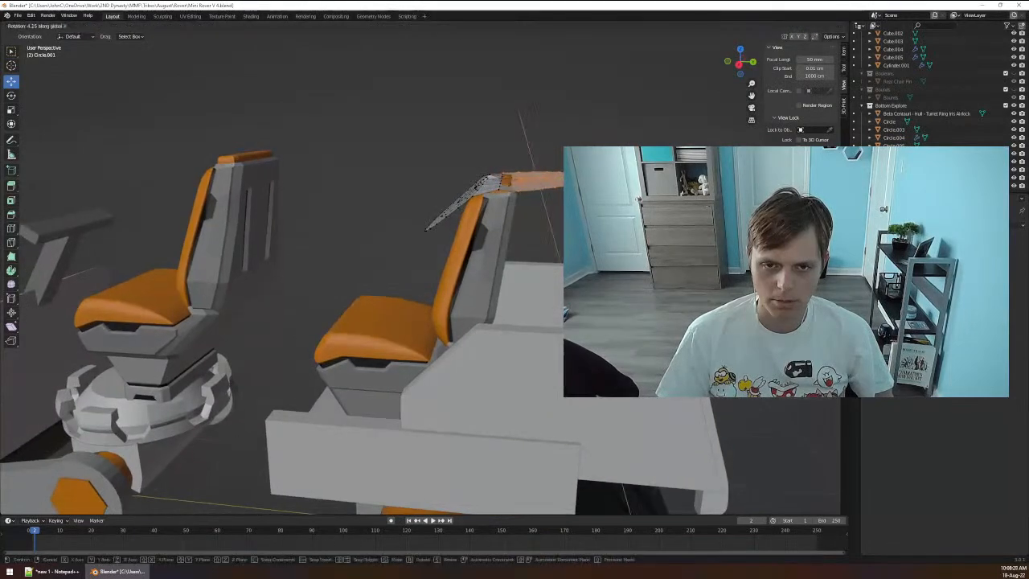
pyautogui.click(556, 333)
pyautogui.press('g')
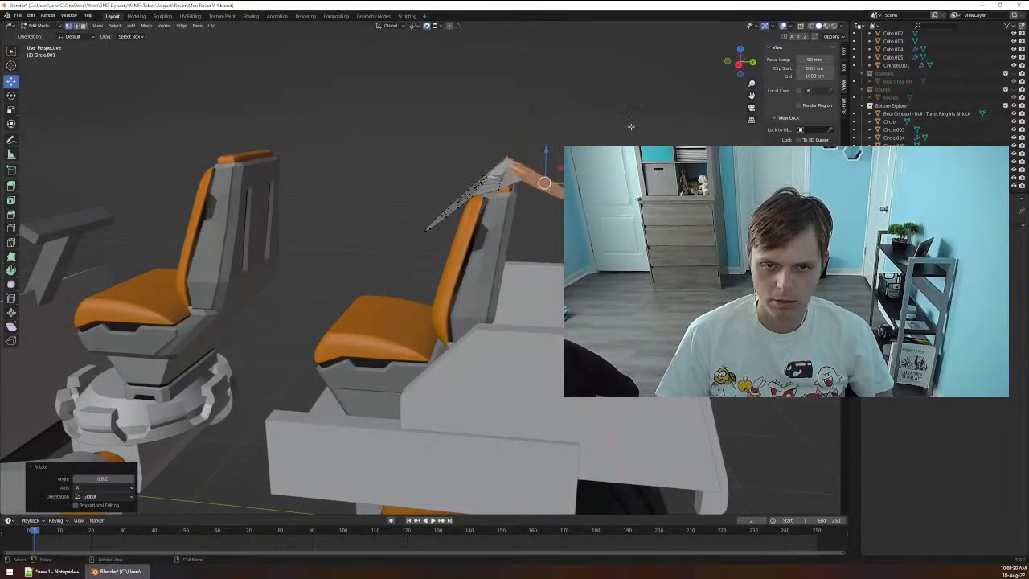
pyautogui.click(623, 130)
# Tilt the disc's rear half more steeply about the X axis and shift it closer to the back of the seat.
pyautogui.press('r')
pyautogui.press('x')
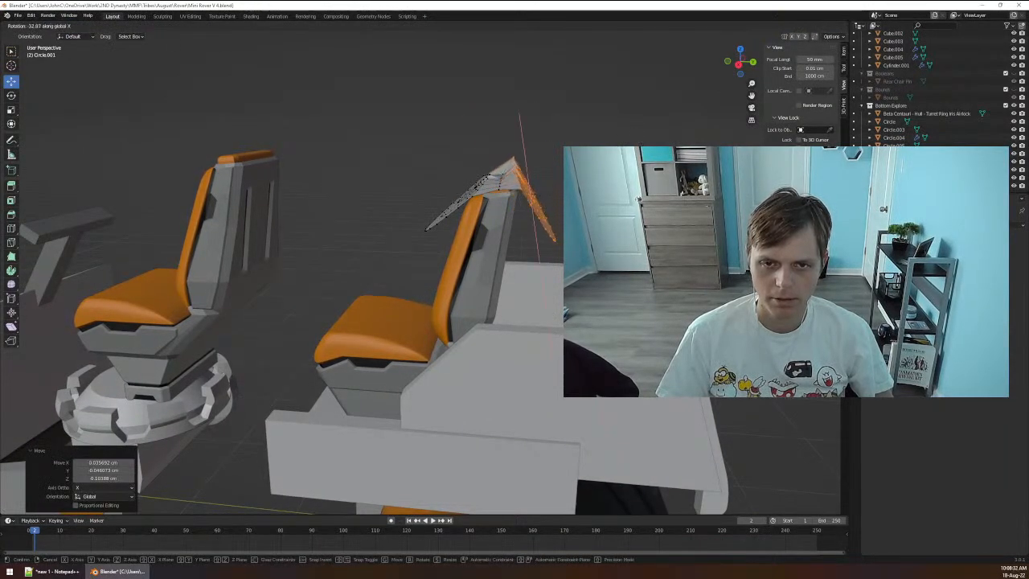
pyautogui.click(643, 200)
pyautogui.press('g')
pyautogui.click(524, 120)
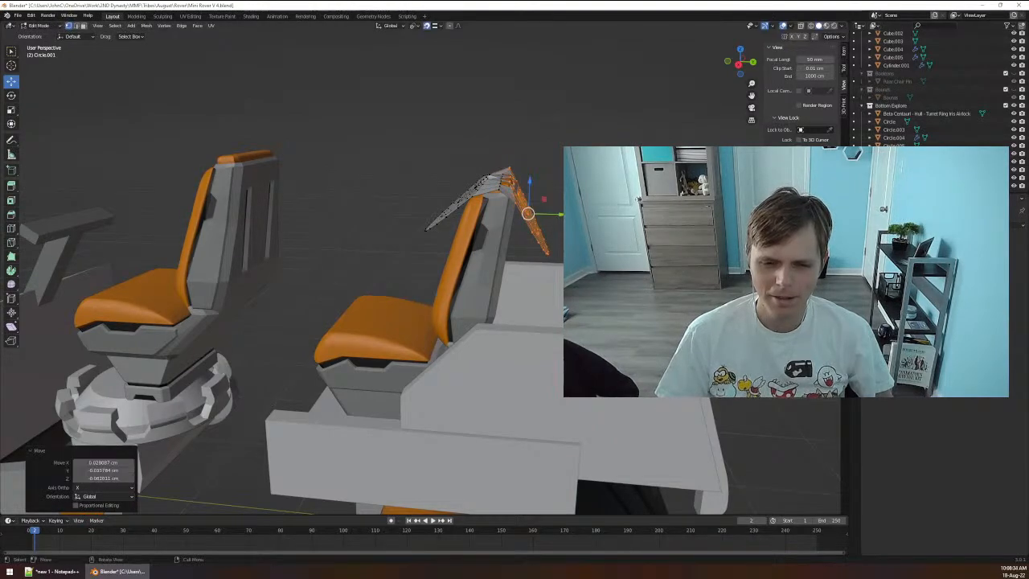
pyautogui.press('r')
pyautogui.press('x')
pyautogui.click(518, 117)
pyautogui.press('g')
pyautogui.click(515, 118)
pyautogui.click(535, 153)
# Leave Edit Mode and delete the draped disc from the rear seat.
pyautogui.moveTo(519, 173); pyautogui.dragTo(587, 233, button='middle')
pyautogui.press('Tab')
pyautogui.scroll(-4, 572, 222)
pyautogui.click(572, 221)
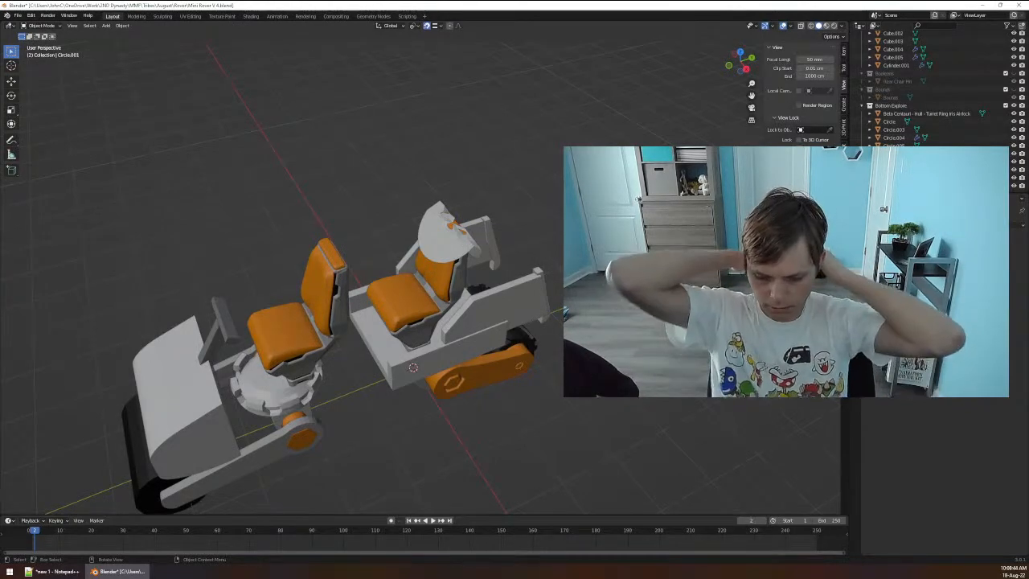
pyautogui.click(427, 255)
pyautogui.moveTo(485, 191)
pyautogui.mouseDown(button='middle')
pyautogui.moveTo(496, 222)
pyautogui.moveTo(408, 200)
pyautogui.moveTo(479, 139)
pyautogui.moveTo(471, 152)
pyautogui.moveTo(492, 233)
pyautogui.moveTo(484, 182)
pyautogui.moveTo(490, 196)
pyautogui.moveTo(498, 148)
pyautogui.moveTo(501, 196)
pyautogui.mouseUp(button='middle')
pyautogui.scroll(3, 496, 223)
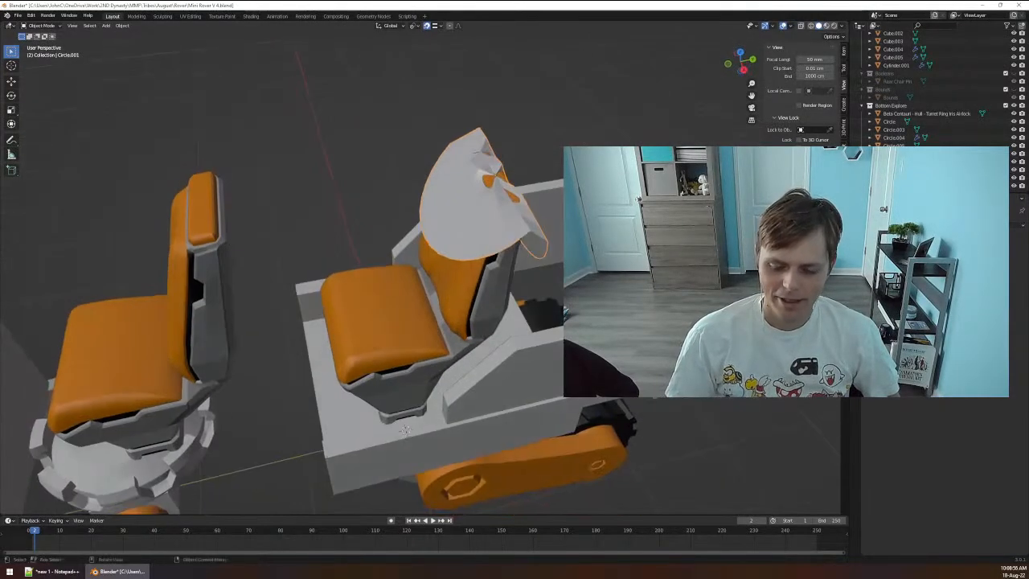
pyautogui.press('Delete')
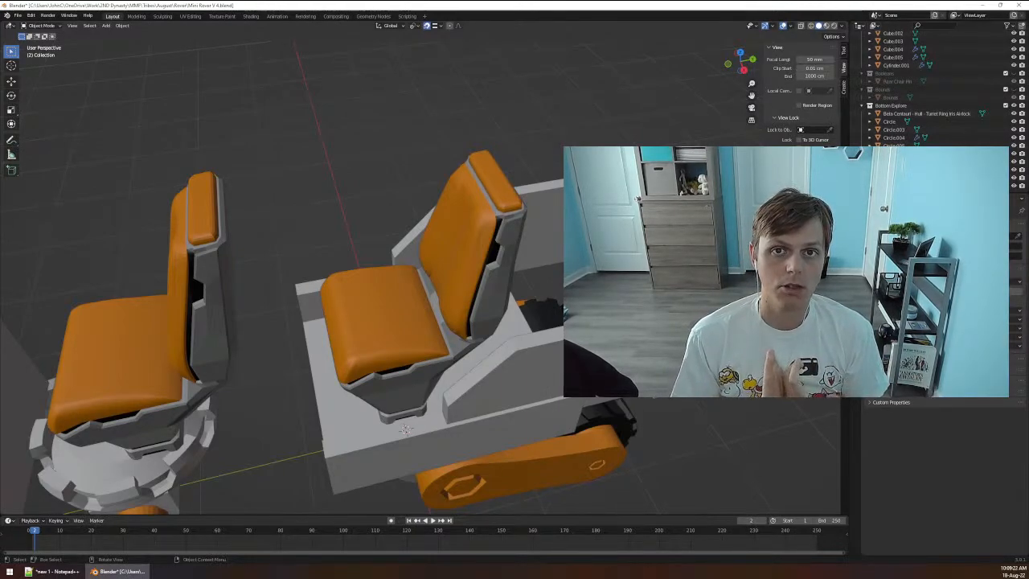
# Select the rear seat and hide it so that the platform beneath is clear.
pyautogui.moveTo(504, 366); pyautogui.dragTo(683, 314, button='middle')
pyautogui.keyDown('shift'); pyautogui.moveTo(451, 498); pyautogui.dragTo(487, 408, button='middle'); pyautogui.keyUp('shift')
pyautogui.click(487, 409)
pyautogui.click(528, 382)
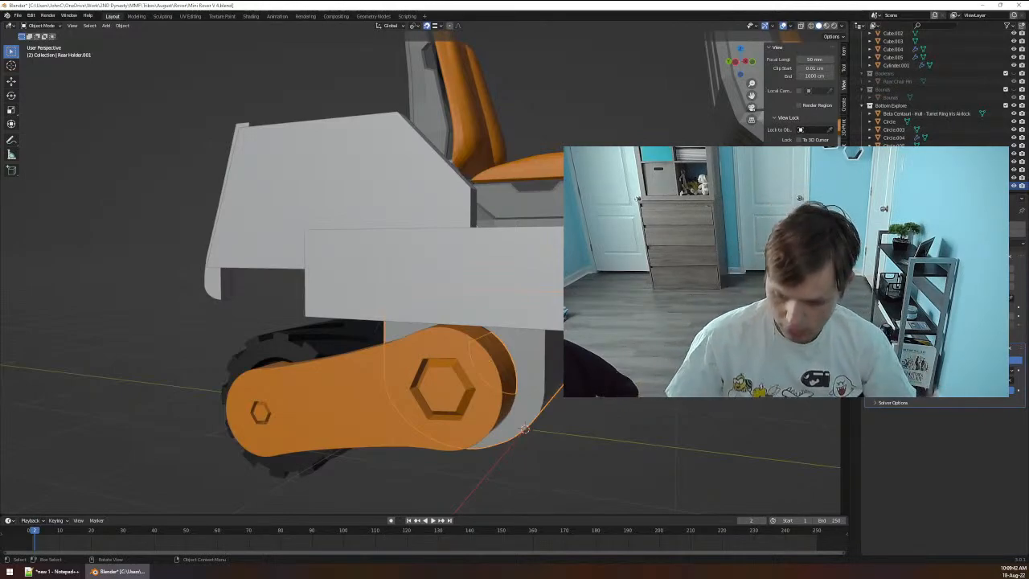
pyautogui.click(474, 278)
pyautogui.moveTo(474, 277)
pyautogui.mouseDown(button='middle')
pyautogui.moveTo(494, 348)
pyautogui.moveTo(492, 267)
pyautogui.mouseUp(button='middle')
pyautogui.click(498, 281)
pyautogui.moveTo(509, 390); pyautogui.dragTo(495, 379, button='middle')
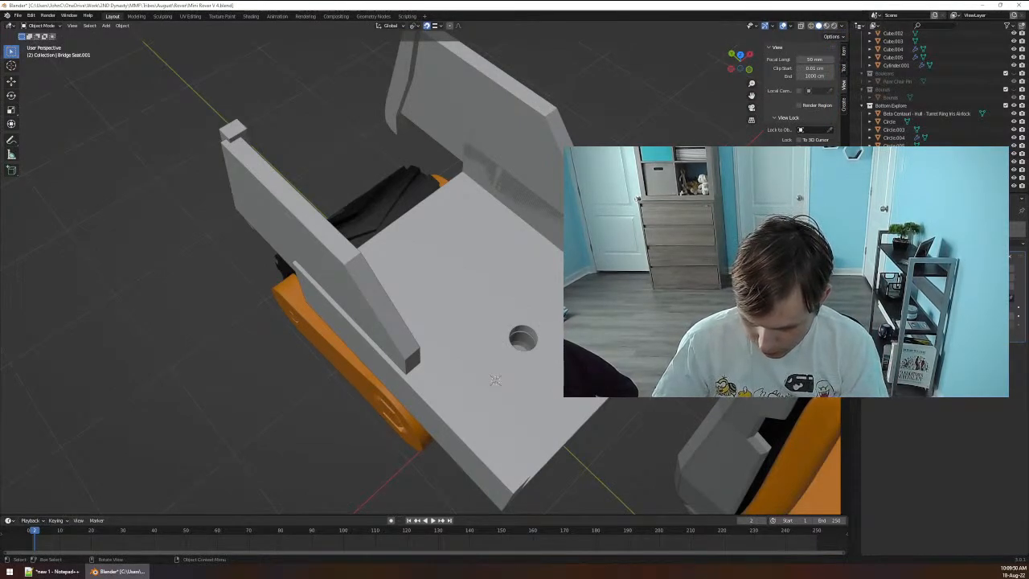
# Examine the empty rear platform, its side walls and mounting hole from several angles.
pyautogui.moveTo(495, 379); pyautogui.dragTo(520, 336, button='middle')
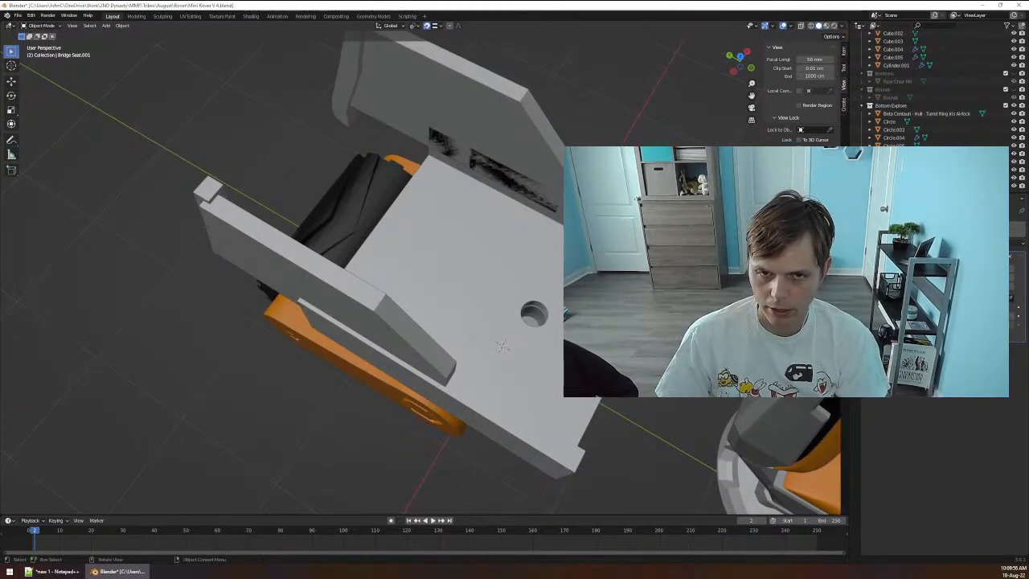
pyautogui.moveTo(502, 346); pyautogui.dragTo(498, 350, button='middle')
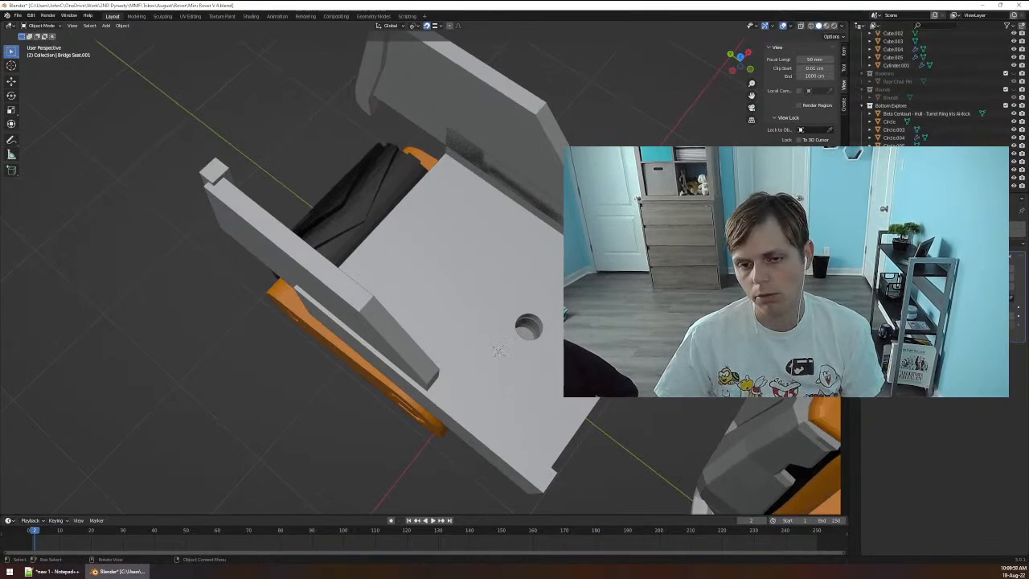
pyautogui.moveTo(498, 351); pyautogui.dragTo(508, 386, button='middle')
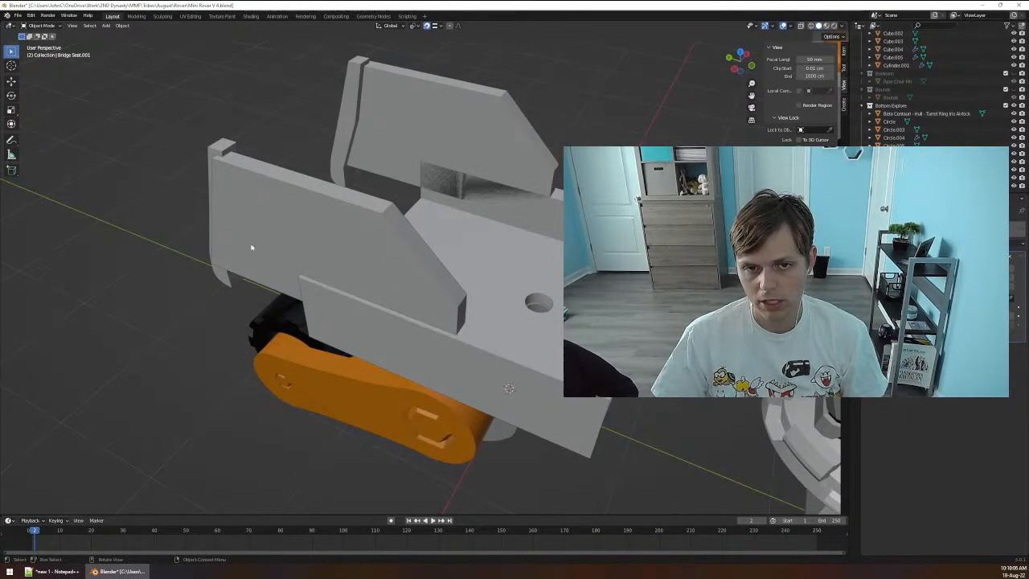
pyautogui.moveTo(509, 388); pyautogui.dragTo(488, 265, button='middle')
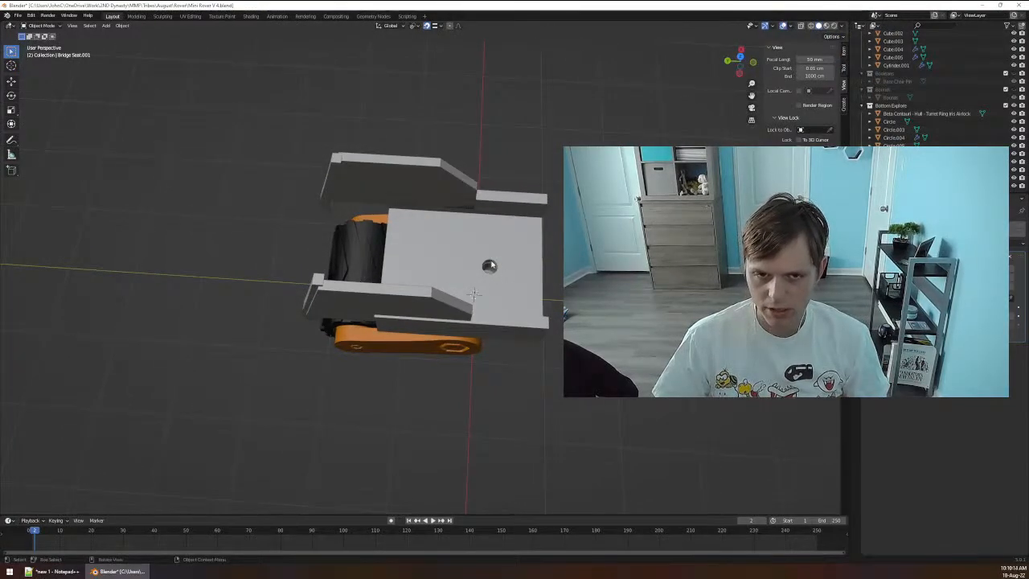
pyautogui.moveTo(547, 374); pyautogui.dragTo(409, 394, button='middle')
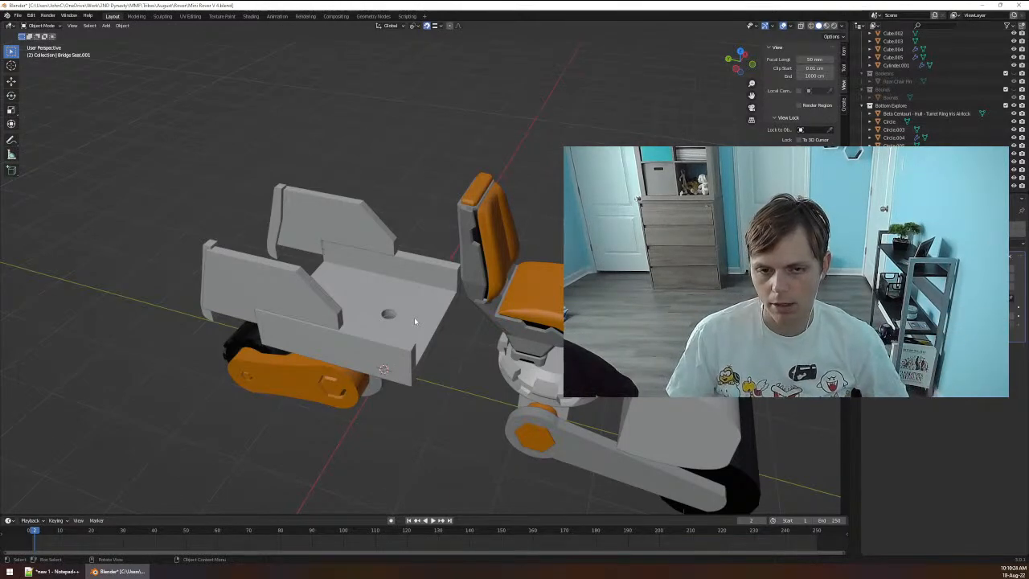
pyautogui.moveTo(454, 380); pyautogui.dragTo(434, 412, button='middle')
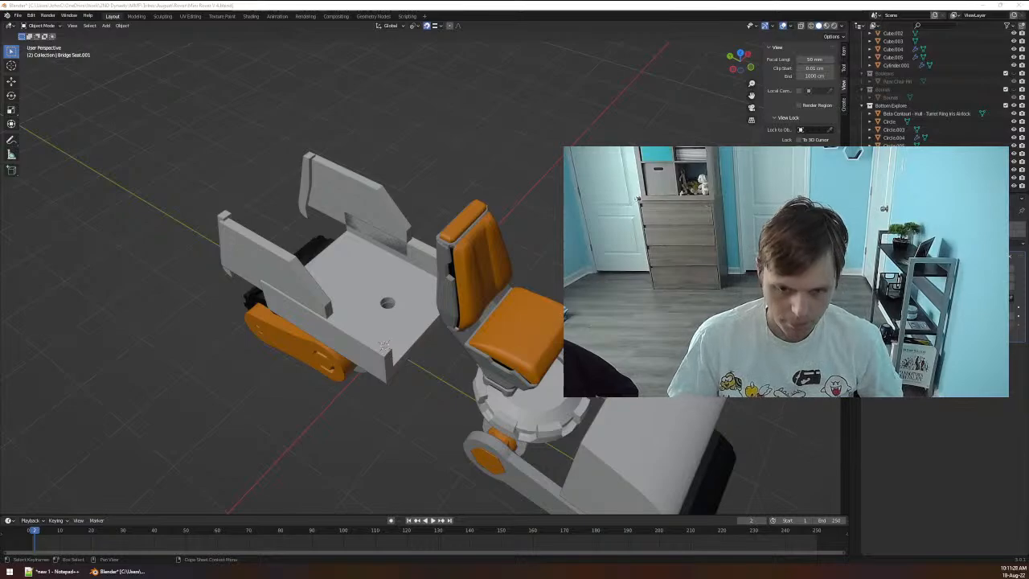
pyautogui.click(462, 419)
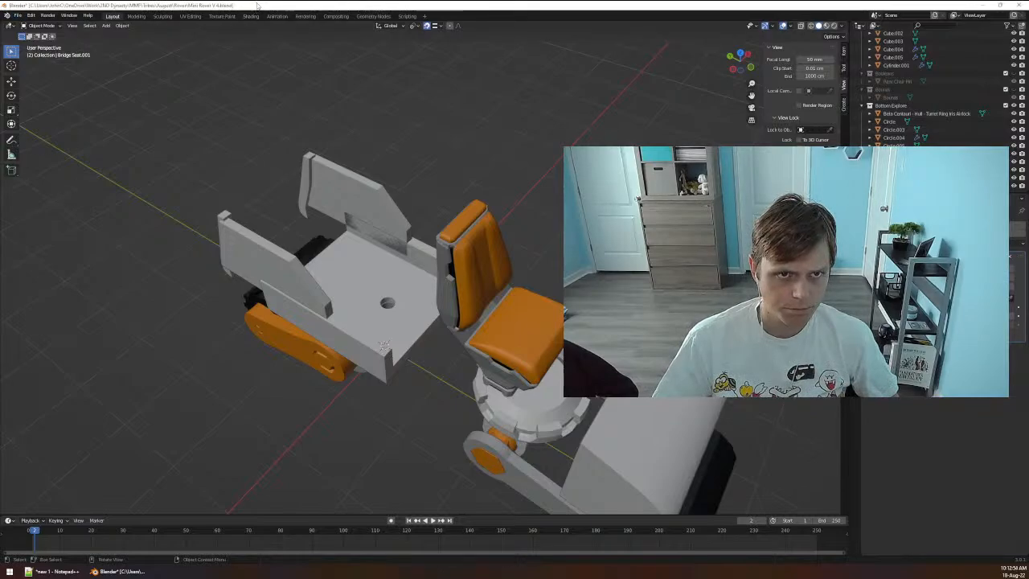
# Import the 28 mm standing figure STL from the scout crew folder, using the version without supports.
pyautogui.press('F3')
pyautogui.write('impo')
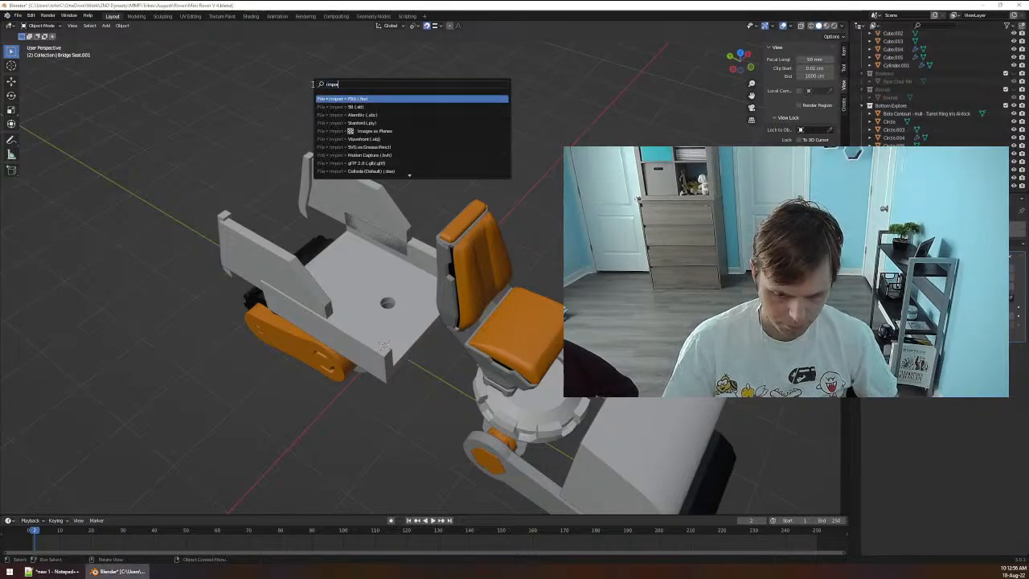
pyautogui.write(' stl')
pyautogui.press('Return')
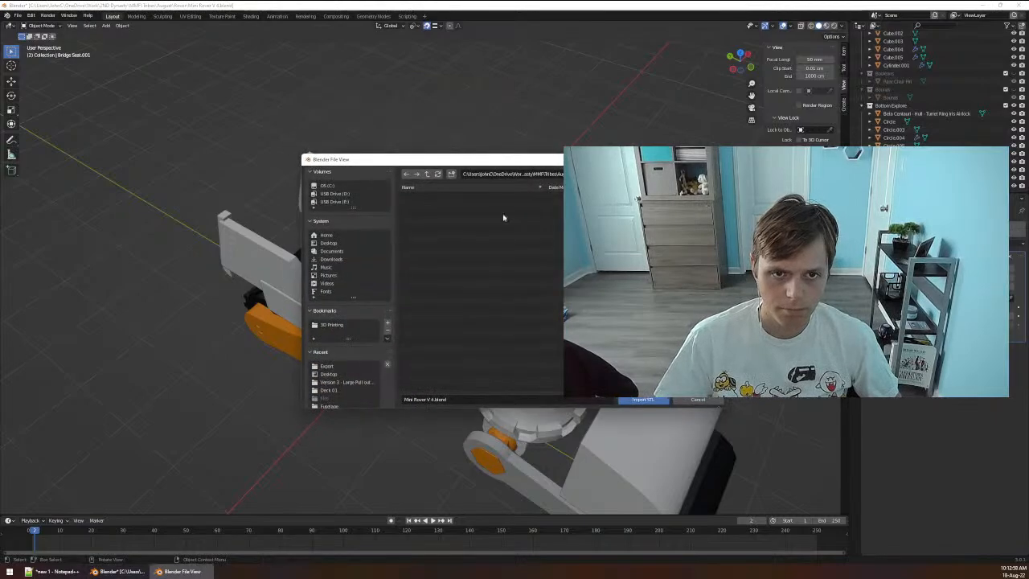
pyautogui.click(554, 174)
pyautogui.hotkey('ctrl', 'v')
pyautogui.press('Return')
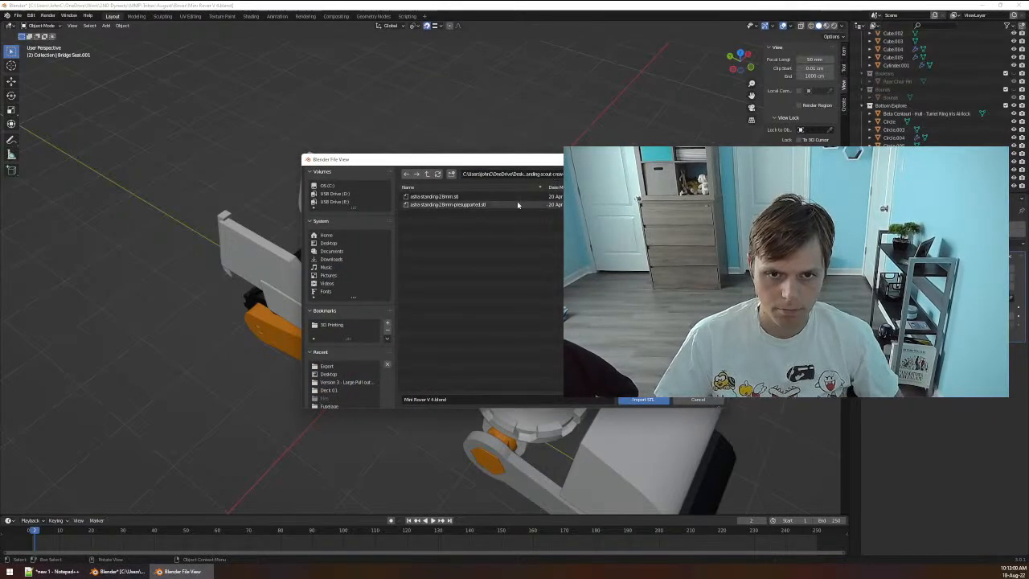
pyautogui.click(450, 196)
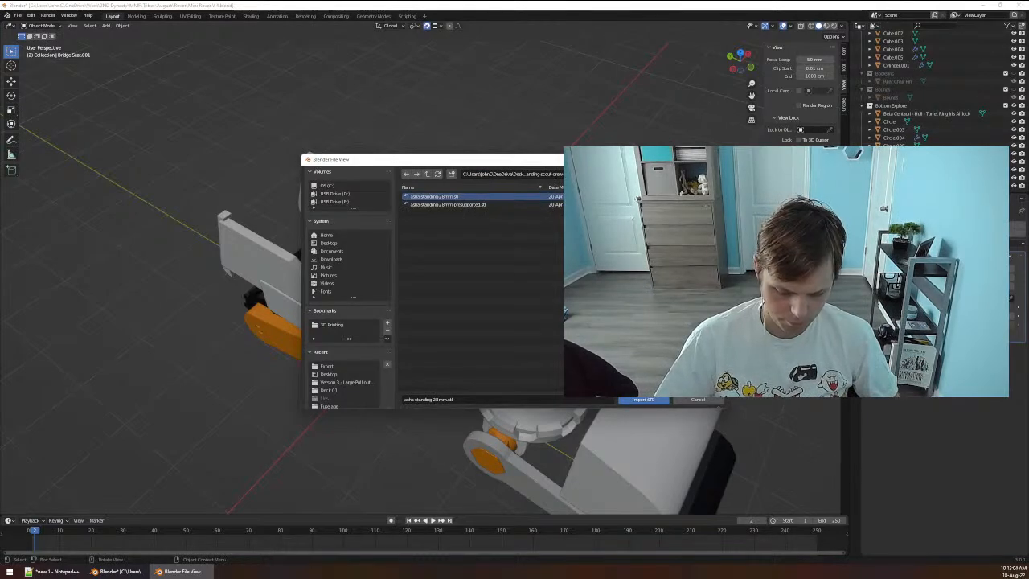
pyautogui.click(643, 399)
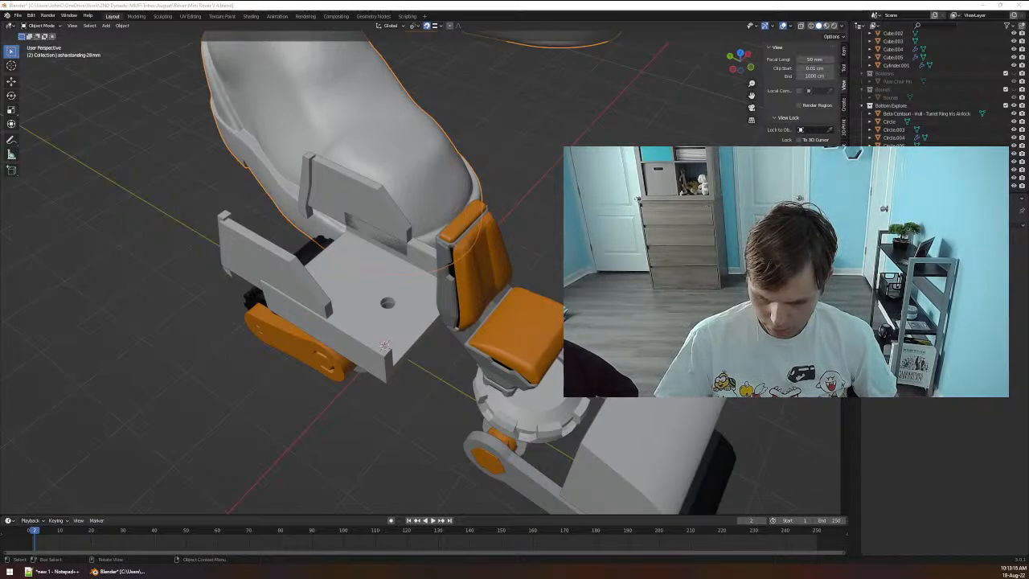
# Scale the imported figure to 0.1 and apply its scale.
pyautogui.scroll(-3, 427, 375)
pyautogui.moveTo(420, 380); pyautogui.dragTo(402, 315, button='middle')
pyautogui.keyDown('shift'); pyautogui.moveTo(402, 315); pyautogui.dragTo(503, 434, button='middle'); pyautogui.keyUp('shift')
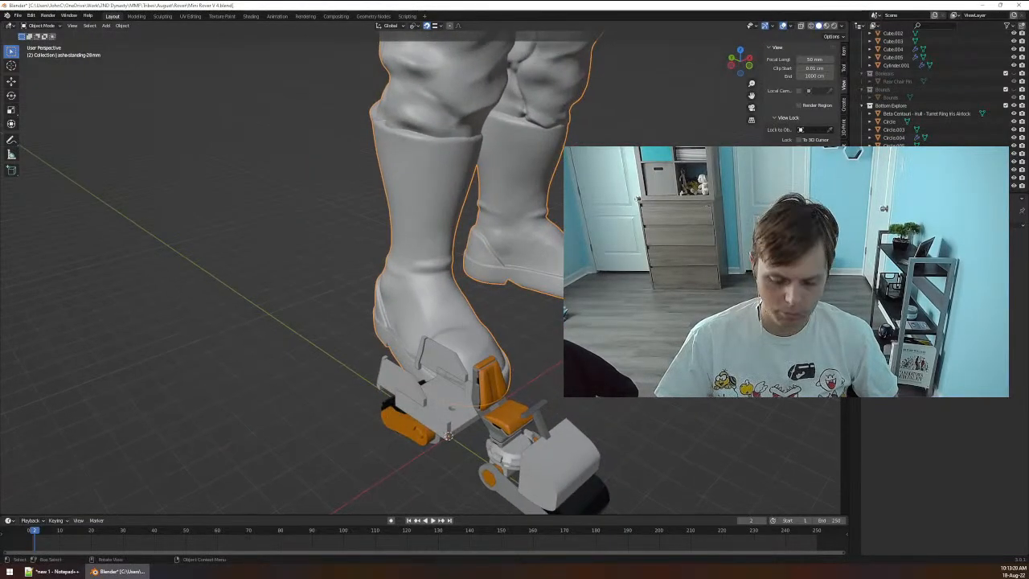
pyautogui.write('s.1')
pyautogui.press('Return')
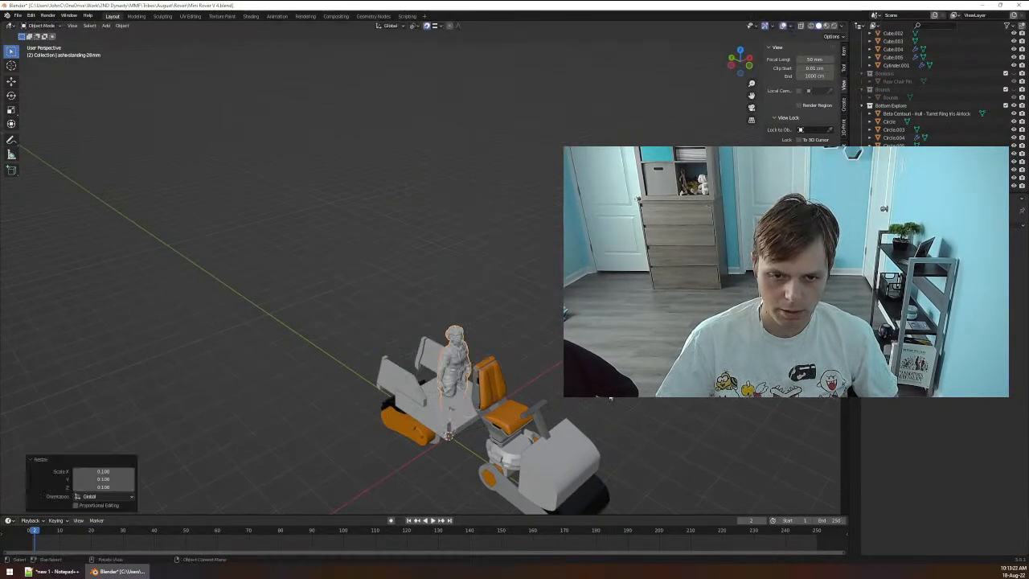
pyautogui.moveTo(610, 398); pyautogui.dragTo(638, 429, button='middle')
pyautogui.scroll(4, 638, 429)
pyautogui.keyDown('shift'); pyautogui.moveTo(522, 490); pyautogui.dragTo(504, 360, button='middle'); pyautogui.keyUp('shift')
pyautogui.hotkey('ctrl', 'a')
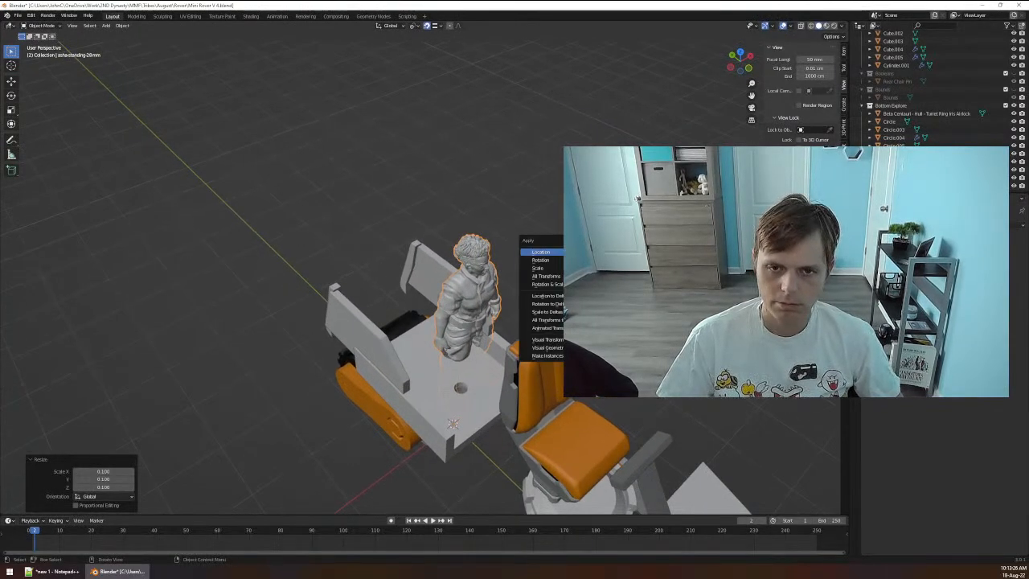
pyautogui.click(575, 267)
# Shift the figure along X over the rear platform and raise it about 1.15 cm along Z.
pyautogui.press('g')
pyautogui.press('x')
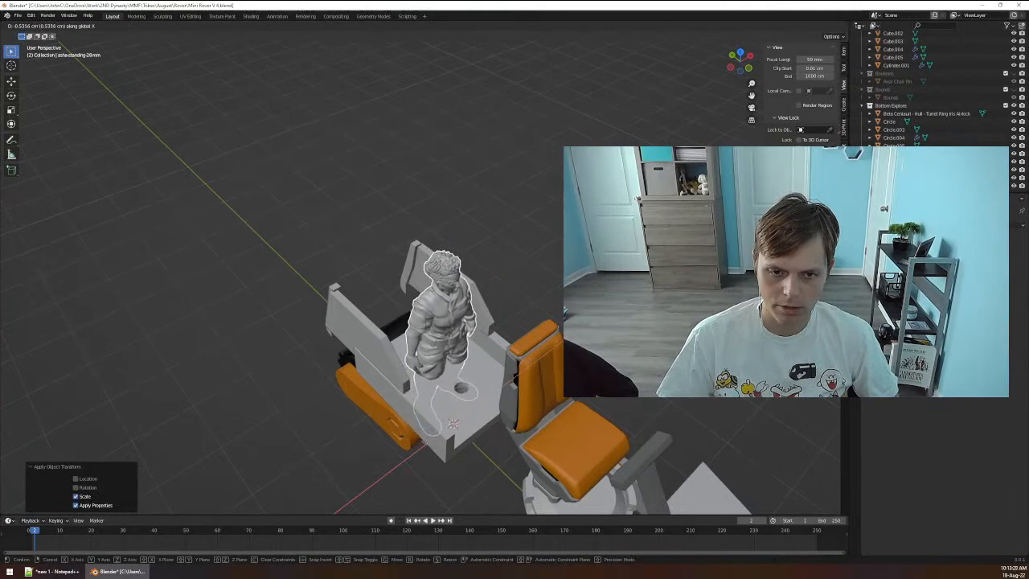
pyautogui.click(567, 283)
pyautogui.press('g')
pyautogui.press('z')
pyautogui.click(438, 40)
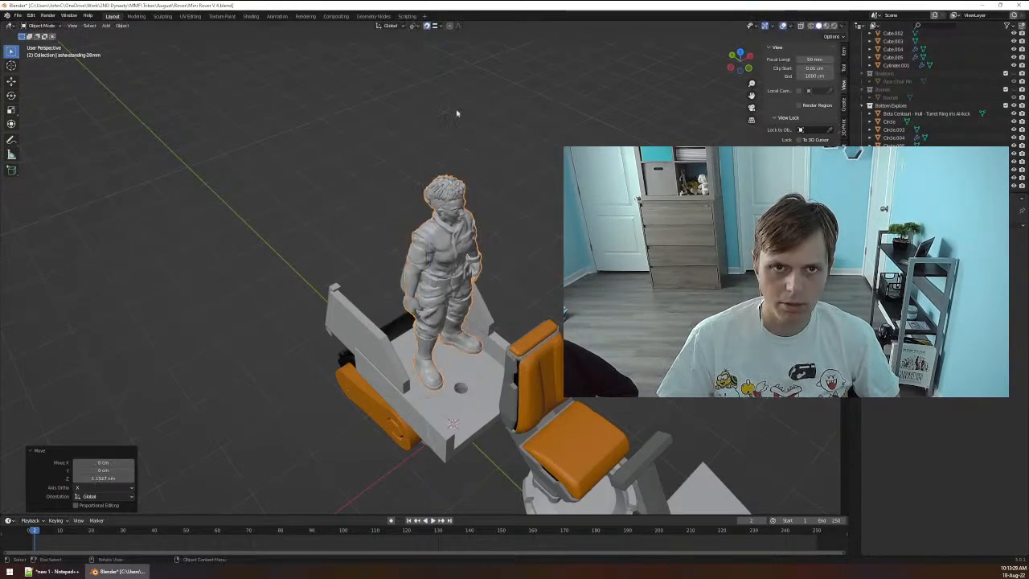
# Adjust the snapping options and lower the figure about 0.1 cm along Z onto the platform's surface.
pyautogui.click(435, 25)
pyautogui.click(411, 74)
pyautogui.press('g')
pyautogui.press('z')
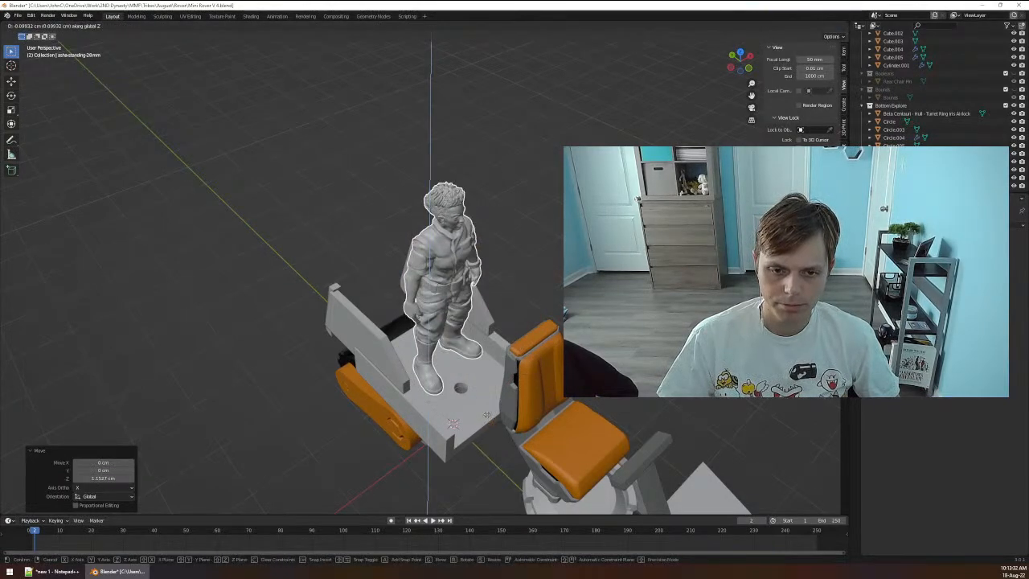
pyautogui.click(489, 416)
# Centre the figure across the rear platform and move it about 0.42 cm along Y toward the front seat.
pyautogui.moveTo(488, 417); pyautogui.dragTo(462, 378, button='middle')
pyautogui.press('g')
pyautogui.press('y')
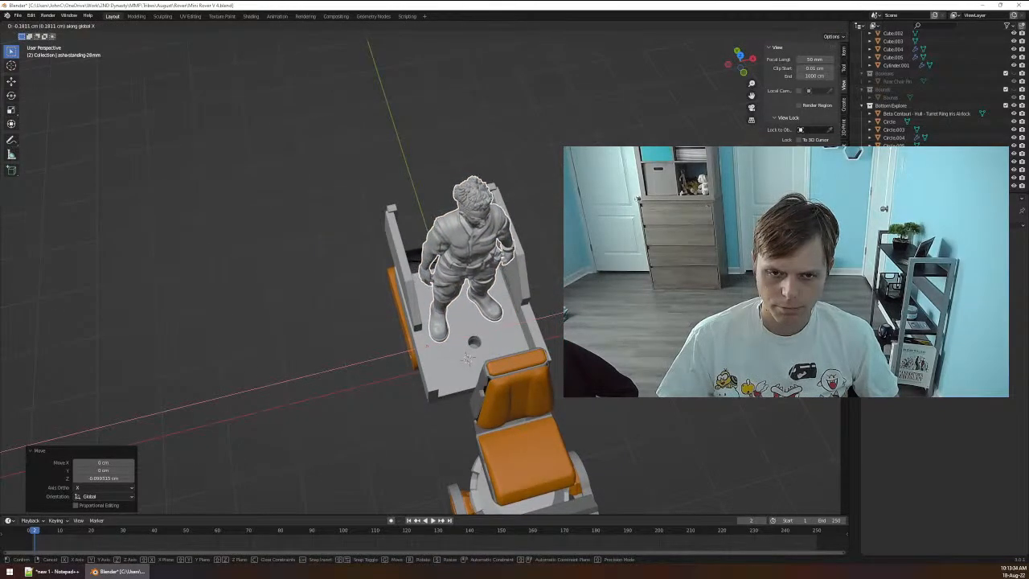
pyautogui.click(450, 454)
pyautogui.moveTo(450, 455); pyautogui.dragTo(489, 417, button='middle')
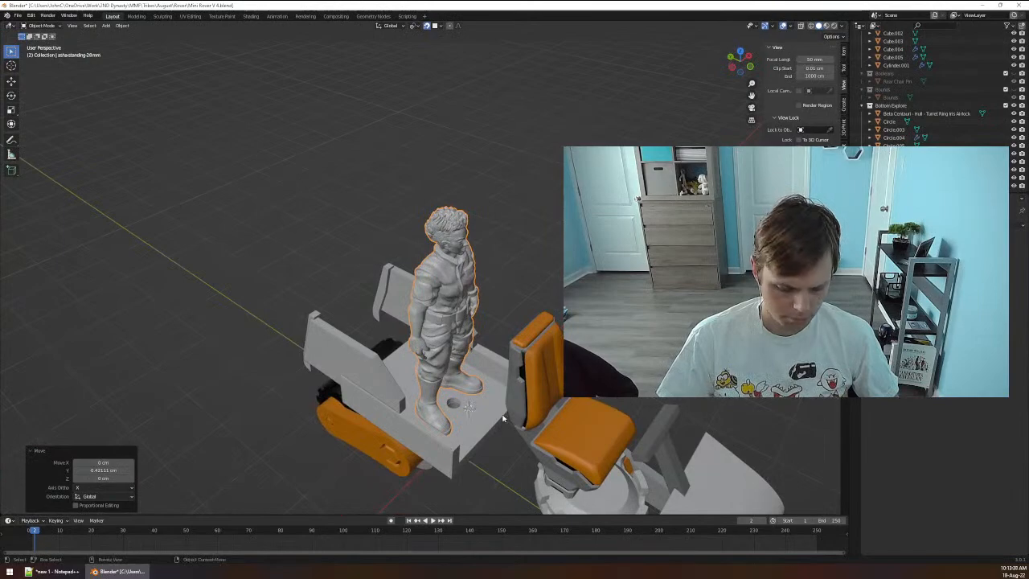
# Add a mesh circle with a 1 cm radius at the 3D cursor.
pyautogui.press('F3')
pyautogui.write('add ci')
pyautogui.press('Return')
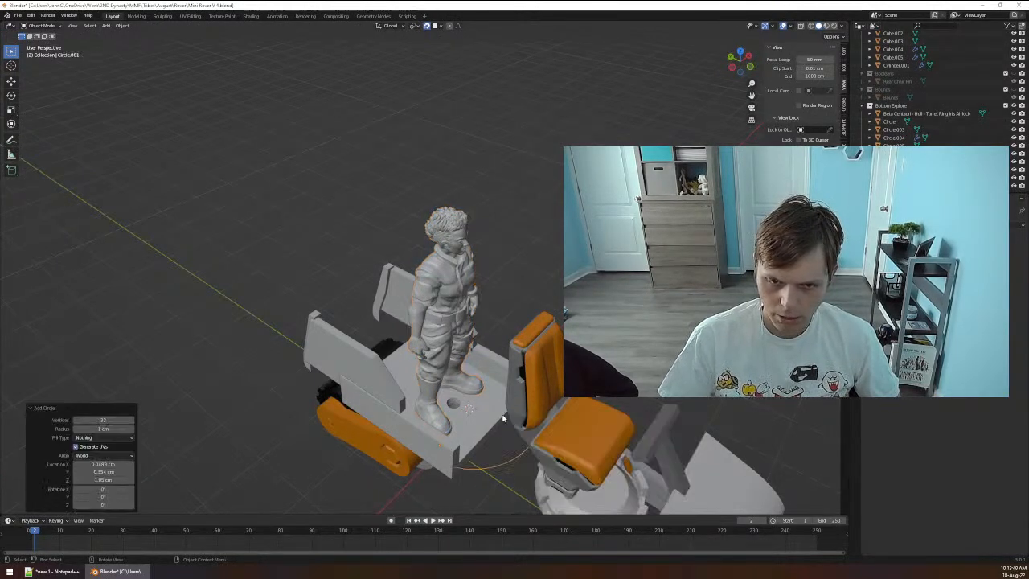
# Set the new circle's radius to 12.5 cm, and reduce it to 0.125 cm.
pyautogui.click(100, 429)
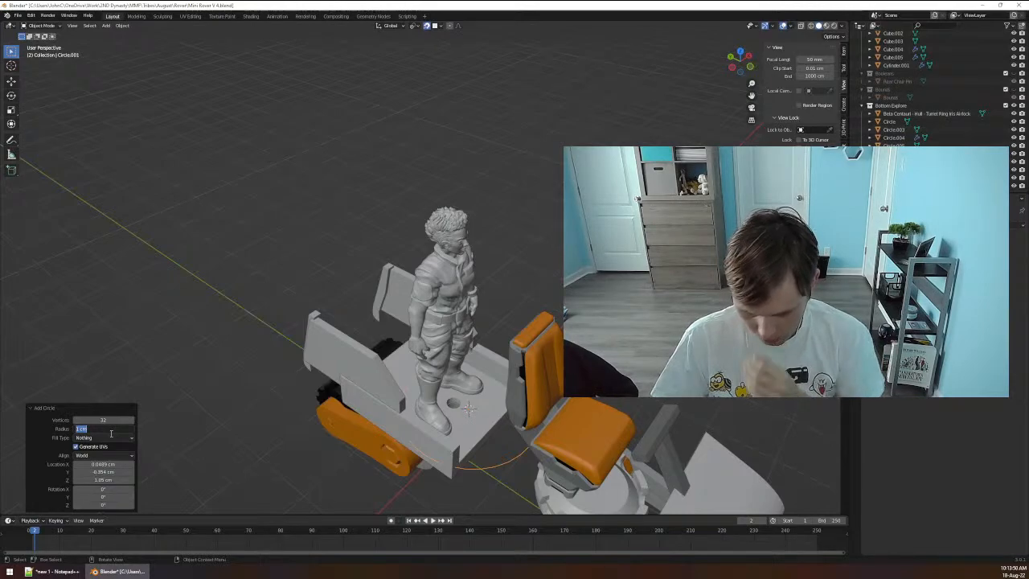
pyautogui.press('Return')
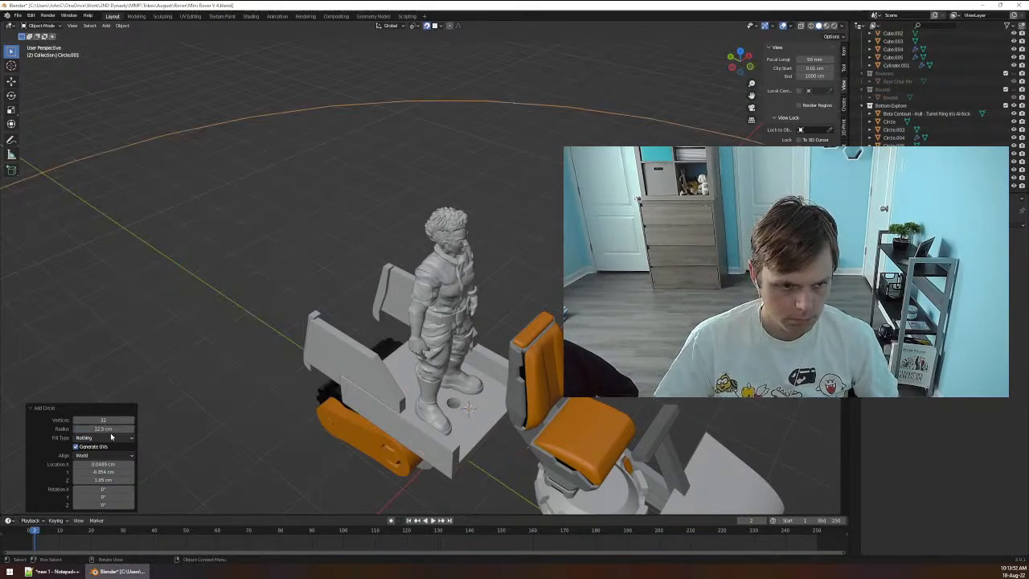
pyautogui.click(105, 429)
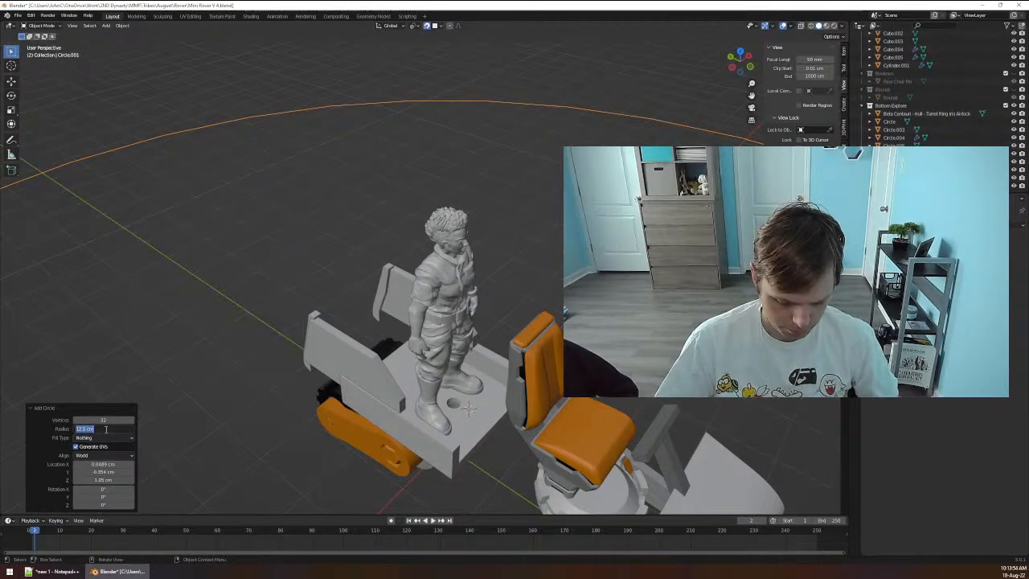
pyautogui.write('25')
pyautogui.press('Return')
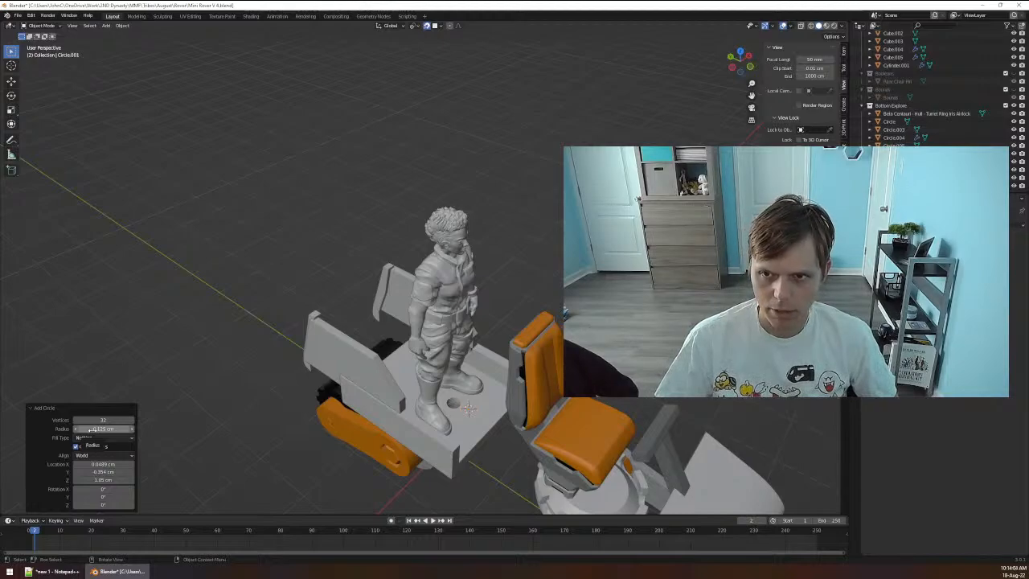
pyautogui.click(842, 53)
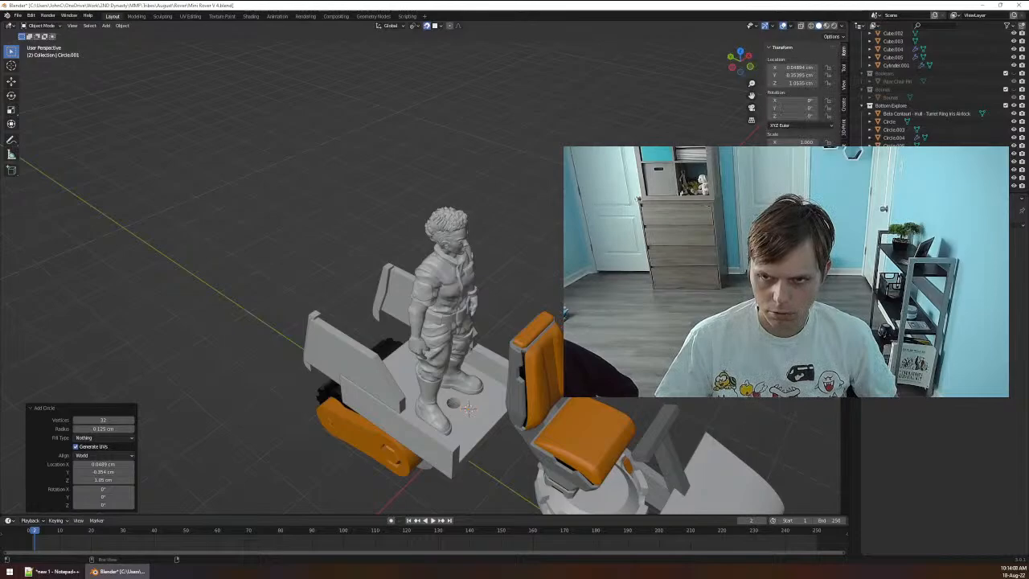
pyautogui.moveTo(466, 321); pyautogui.dragTo(426, 299, button='middle')
pyautogui.scroll(3, 424, 274)
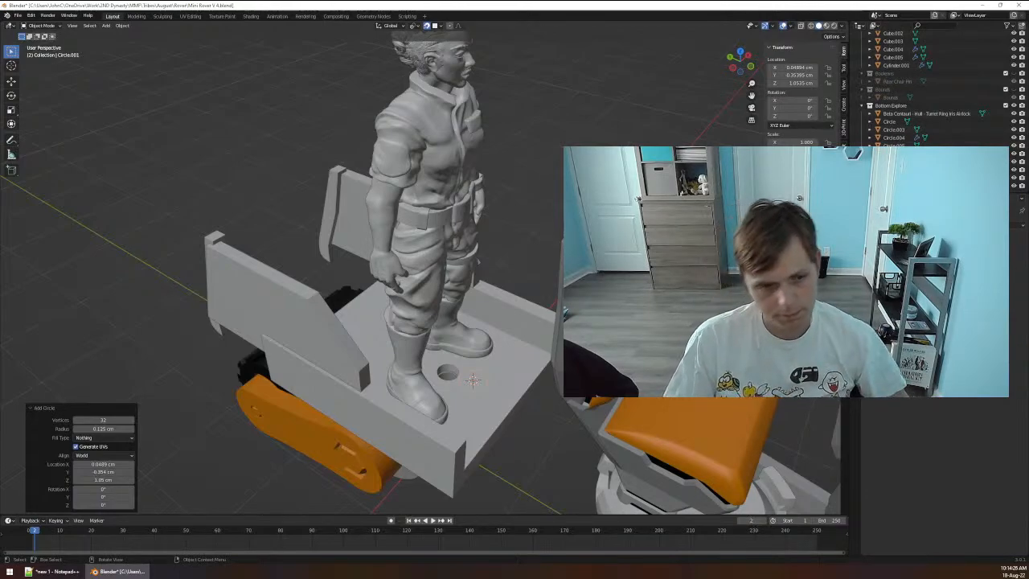
# Set the circle's radius to 0.25 cm, and enlarge it until it extends past the rear platform's front edge.
pyautogui.click(108, 429)
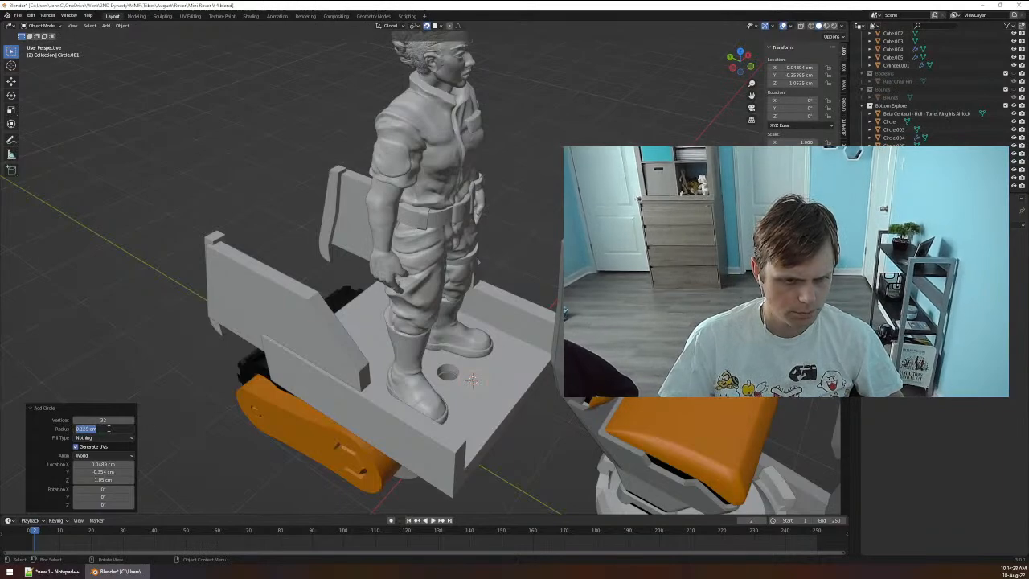
pyautogui.write('.25')
pyautogui.press('Return')
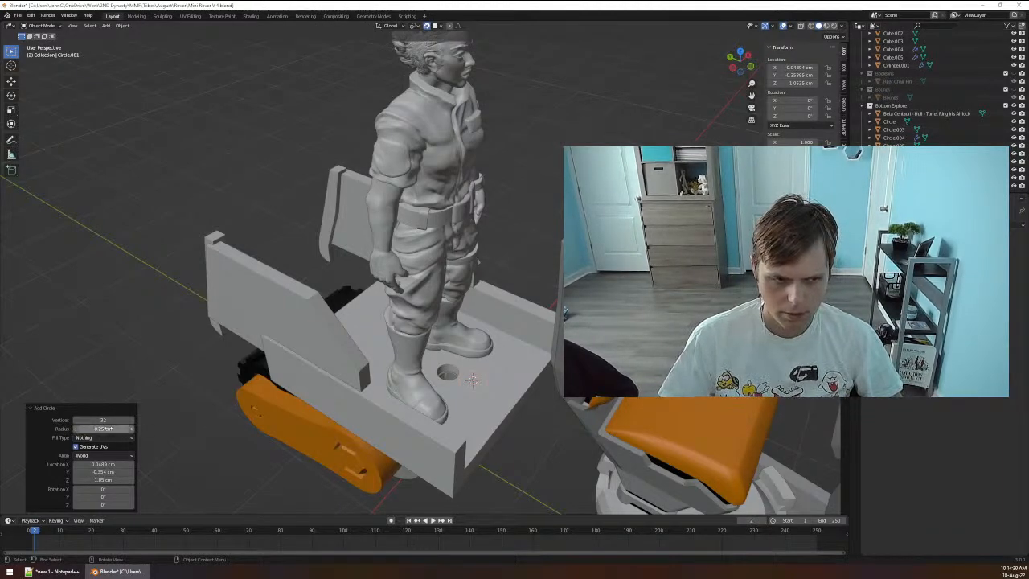
pyautogui.moveTo(107, 428); pyautogui.dragTo(115, 428)
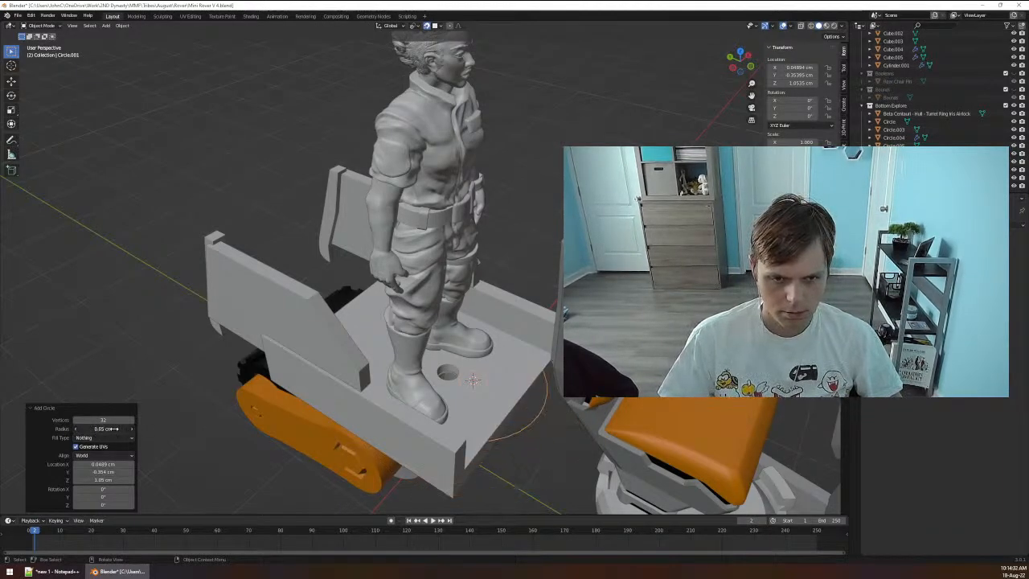
pyautogui.click(111, 428)
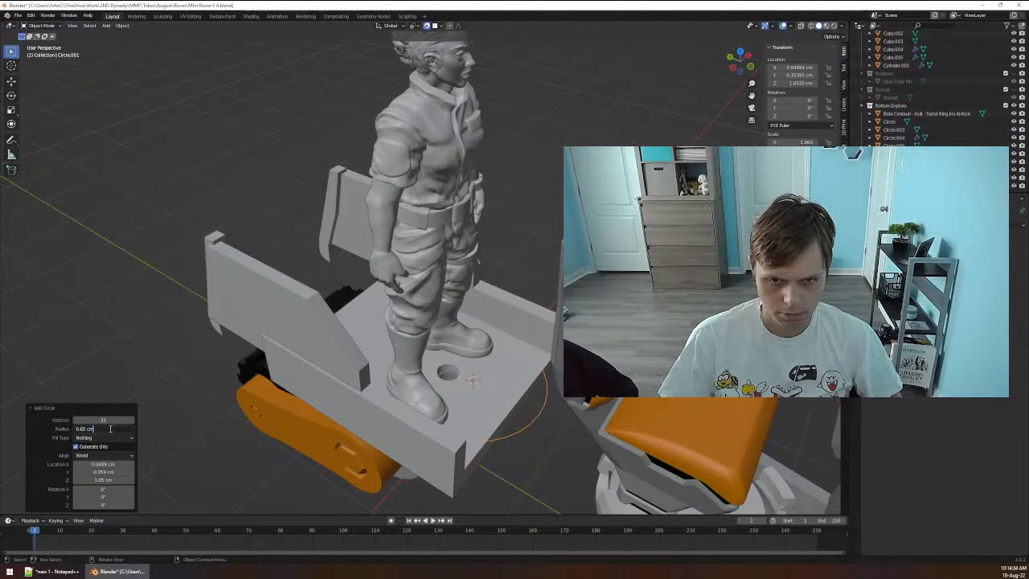
pyautogui.press('Return')
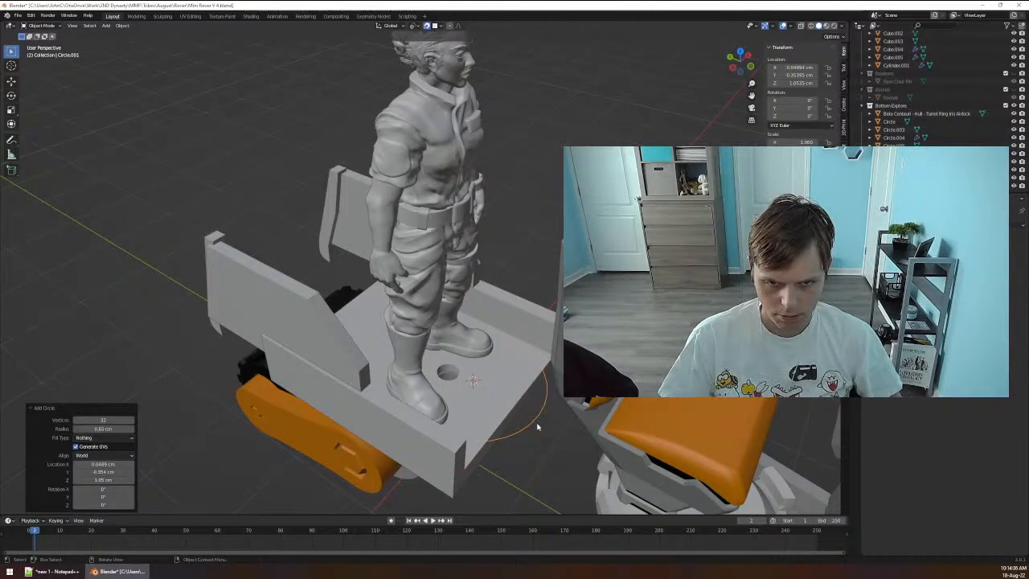
# Delete the new circle from the rear platform.
pyautogui.moveTo(530, 426); pyautogui.dragTo(517, 456, button='middle')
pyautogui.press('x')
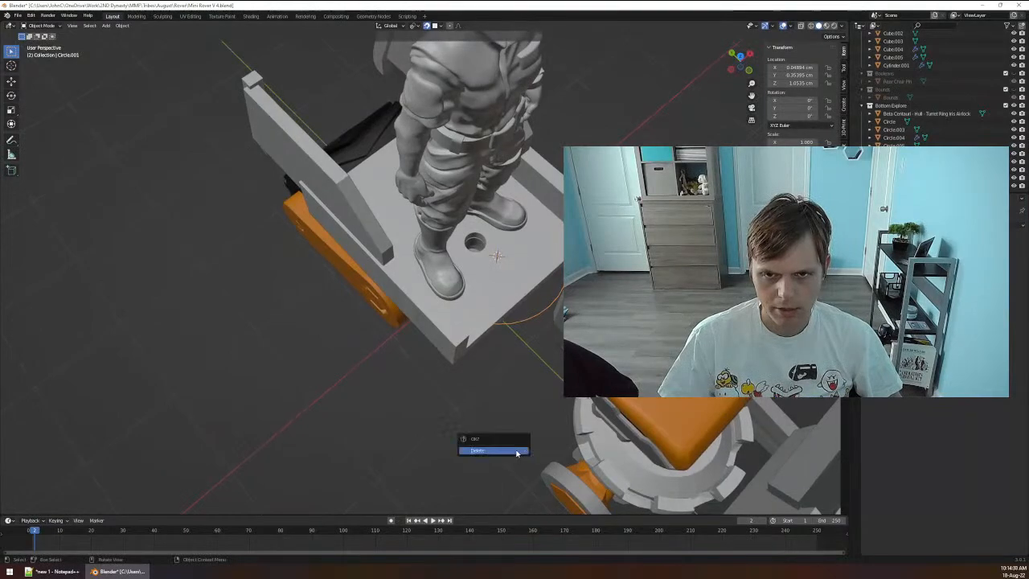
pyautogui.click(516, 451)
# Select the rear platform and measure the inner width between its side walls along the front edge.
pyautogui.click(464, 353)
pyautogui.keyDown('shift'); pyautogui.moveTo(494, 400); pyautogui.dragTo(454, 438, button='middle'); pyautogui.keyUp('shift')
pyautogui.press('Tab')
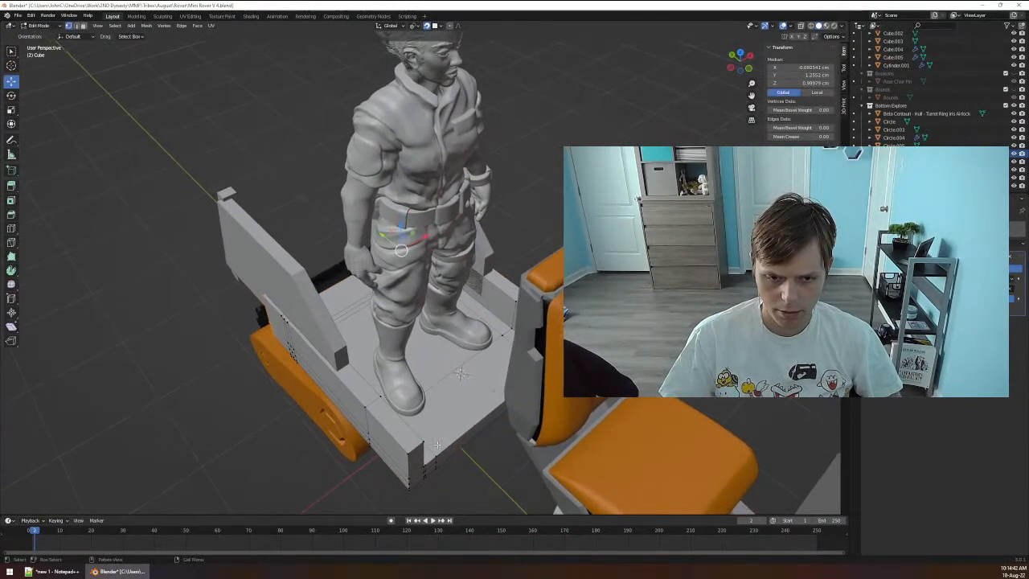
pyautogui.press('Tab')
pyautogui.click(11, 154)
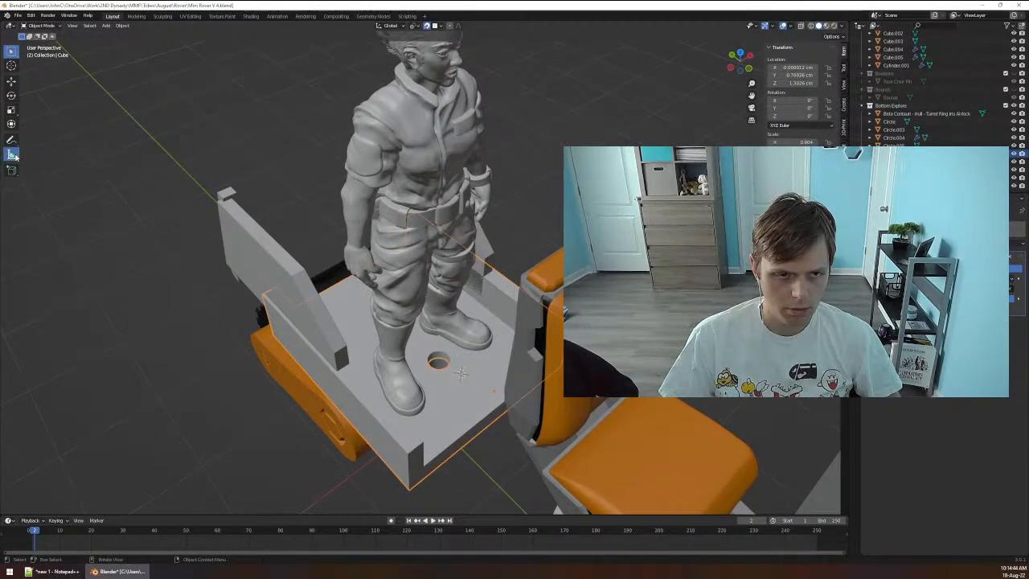
pyautogui.moveTo(470, 466); pyautogui.dragTo(379, 484, button='middle')
pyautogui.moveTo(392, 463); pyautogui.dragTo(486, 369)
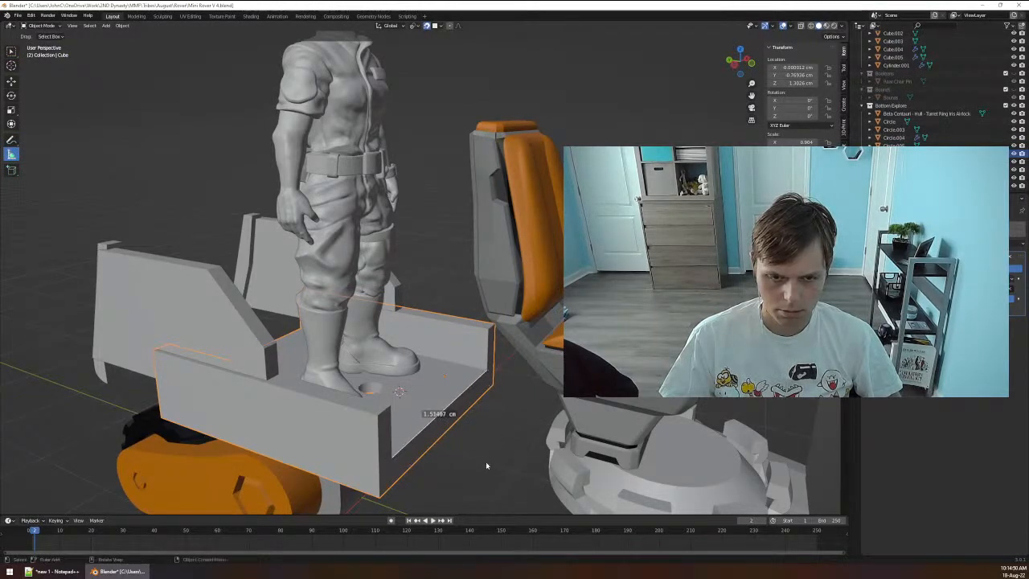
pyautogui.moveTo(485, 465); pyautogui.dragTo(529, 489, button='middle')
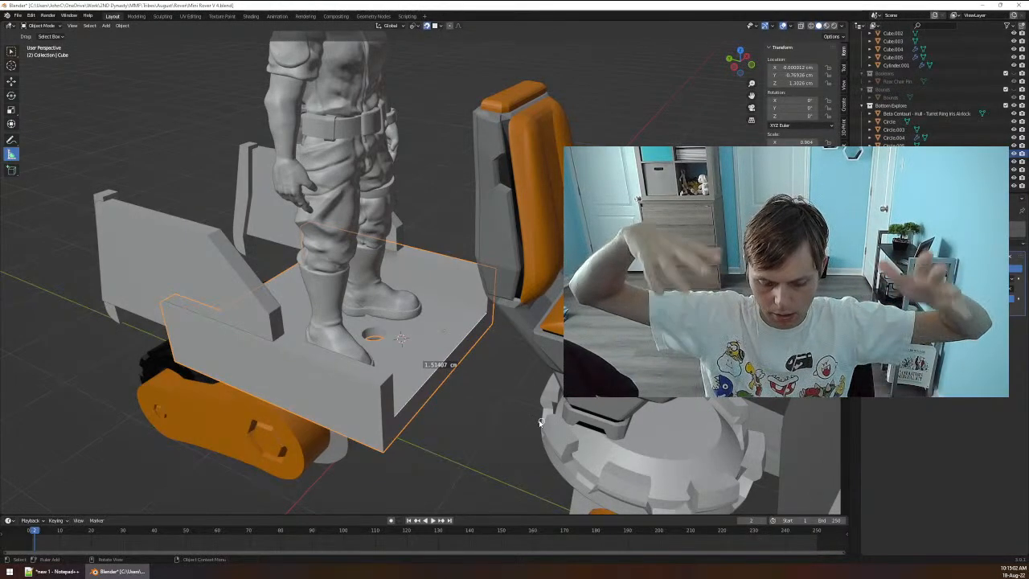
pyautogui.scroll(2, 484, 316)
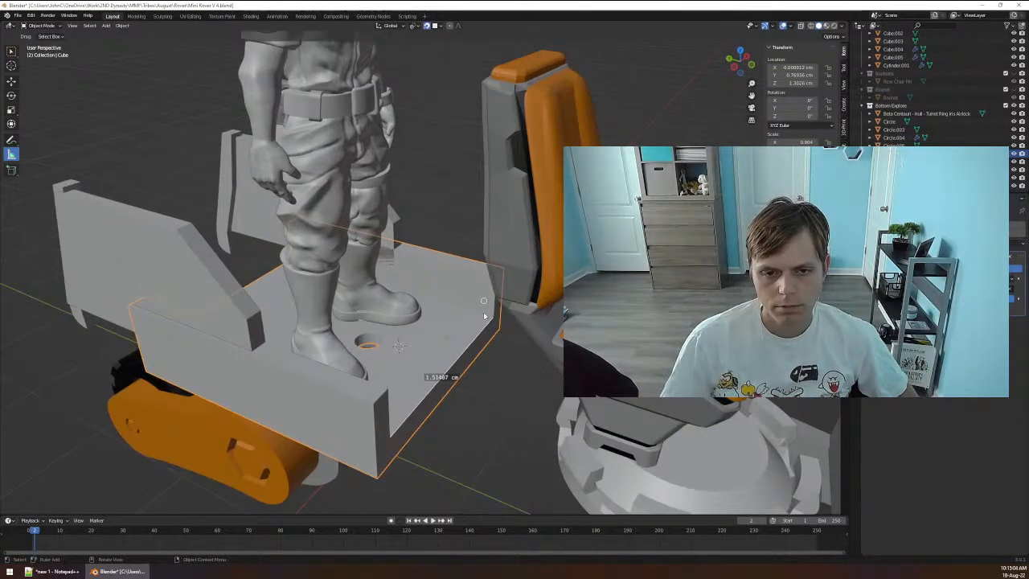
pyautogui.moveTo(500, 378)
pyautogui.mouseDown(button='middle')
pyautogui.moveTo(503, 391)
pyautogui.moveTo(475, 395)
pyautogui.moveTo(461, 413)
pyautogui.moveTo(457, 443)
pyautogui.moveTo(487, 442)
pyautogui.moveTo(523, 413)
pyautogui.moveTo(503, 421)
pyautogui.moveTo(507, 397)
pyautogui.moveTo(441, 440)
pyautogui.moveTo(572, 411)
pyautogui.moveTo(533, 408)
pyautogui.moveTo(520, 425)
pyautogui.moveTo(540, 392)
pyautogui.moveTo(558, 391)
pyautogui.moveTo(508, 388)
pyautogui.mouseUp(button='middle')
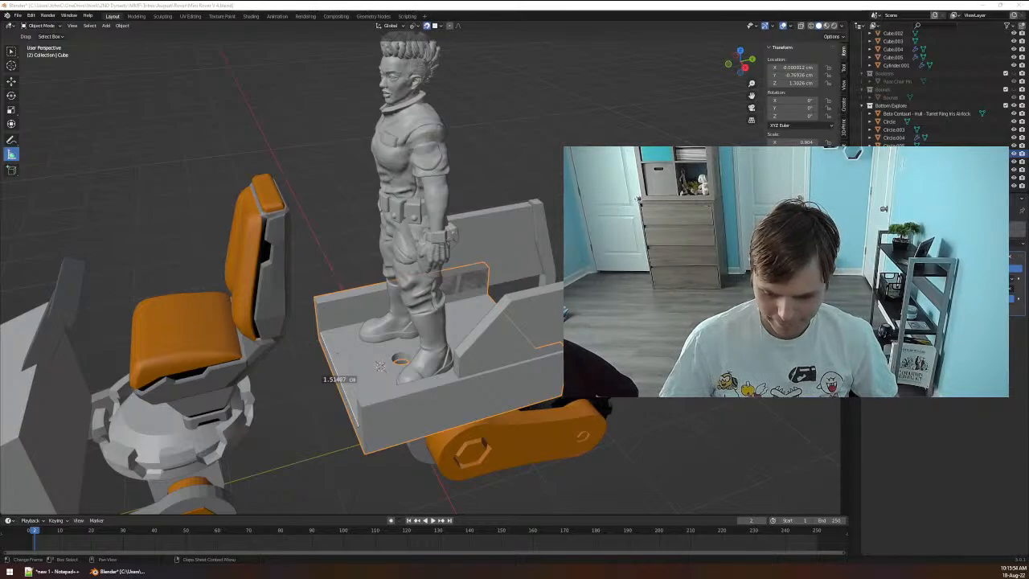
# Examine the figure's fit on the rear platform behind the seat from several angles and distances using walk navigation.
pyautogui.moveTo(557, 427); pyautogui.dragTo(703, 434, button='middle')
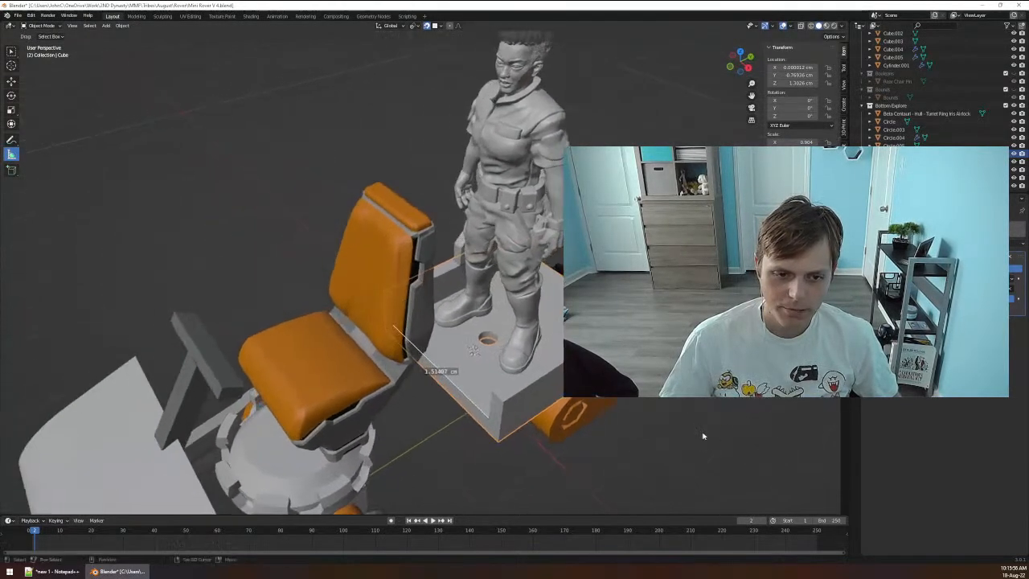
pyautogui.moveTo(528, 415); pyautogui.dragTo(537, 429, button='middle')
pyautogui.scroll(-6, 530, 429)
pyautogui.scroll(3, 524, 429)
pyautogui.hotkey('shift', '`')
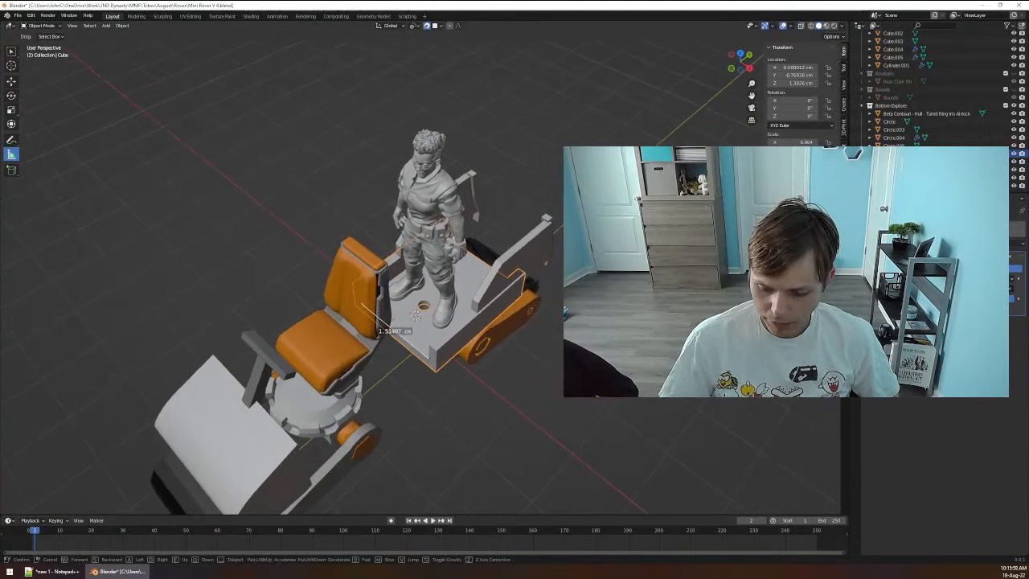
pyautogui.press('w')
pyautogui.press('s')
pyautogui.press('w')
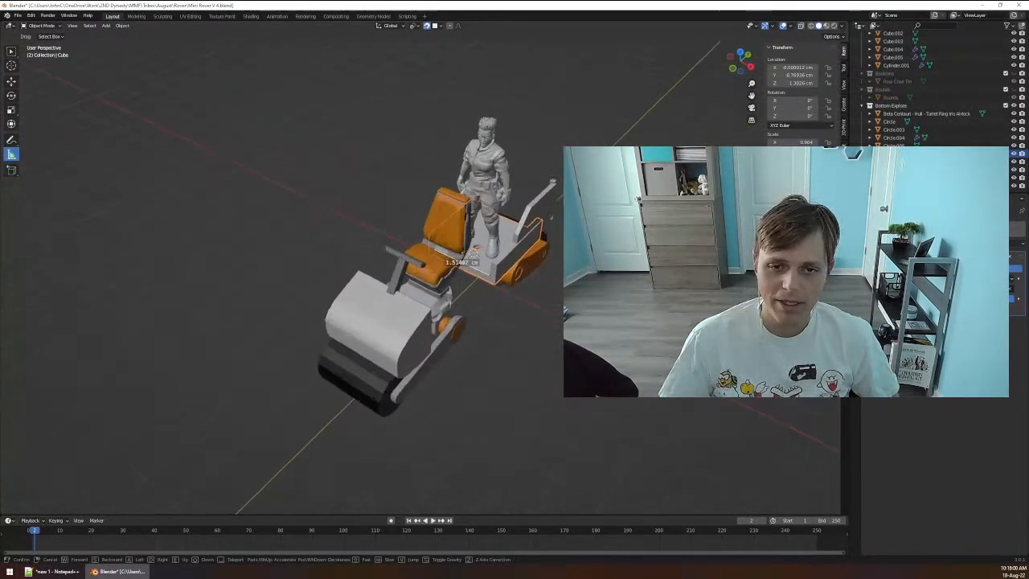
pyautogui.press('w')
pyautogui.press('s')
pyautogui.press('s')
pyautogui.press('w')
pyautogui.press('s')
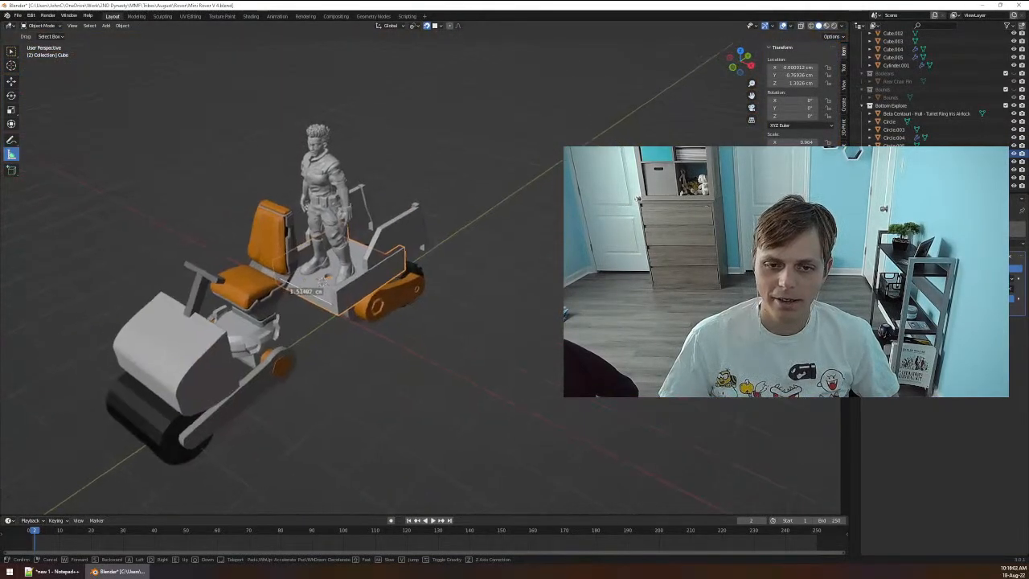
pyautogui.press('w')
pyautogui.press('w')
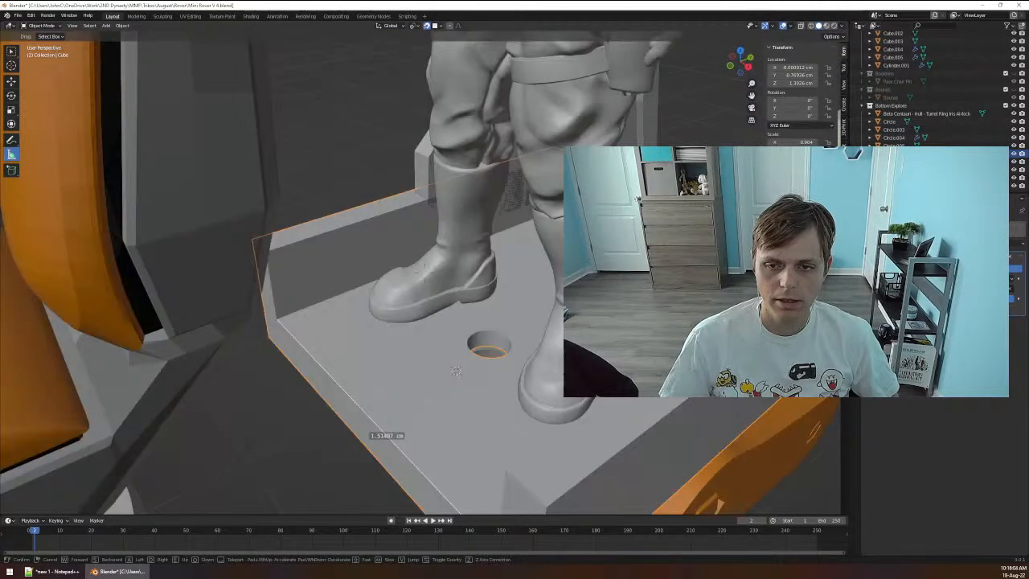
pyautogui.press('s')
pyautogui.click(503, 269)
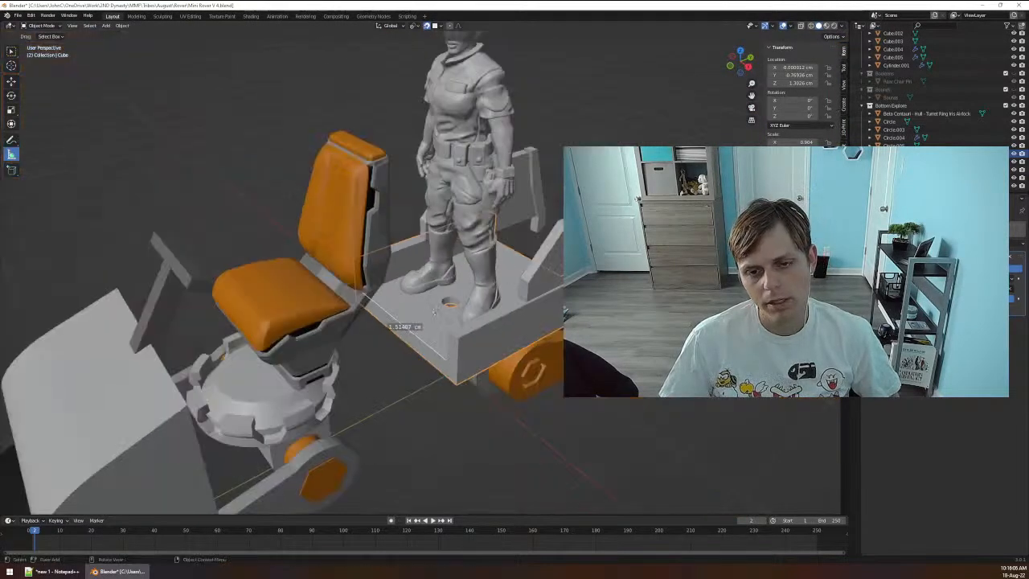
# Return to the selection tool and raise the standing figure about 0.6 cm along Z above the rear platform.
pyautogui.click(9, 51)
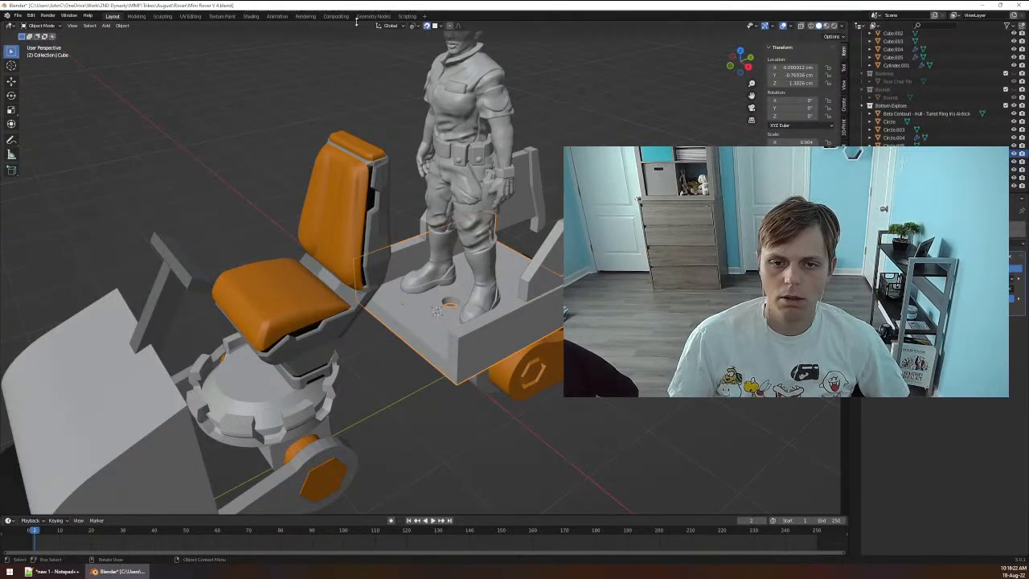
pyautogui.moveTo(402, 72); pyautogui.dragTo(509, 173, button='middle')
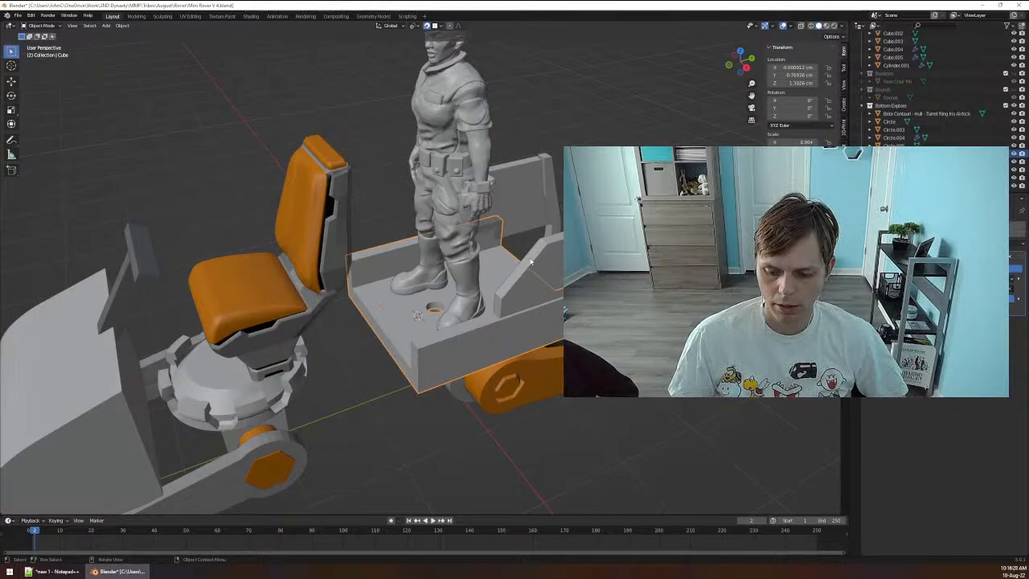
pyautogui.moveTo(450, 193); pyautogui.dragTo(477, 121, button='middle')
pyautogui.click(476, 161)
pyautogui.press('g')
pyautogui.press('z')
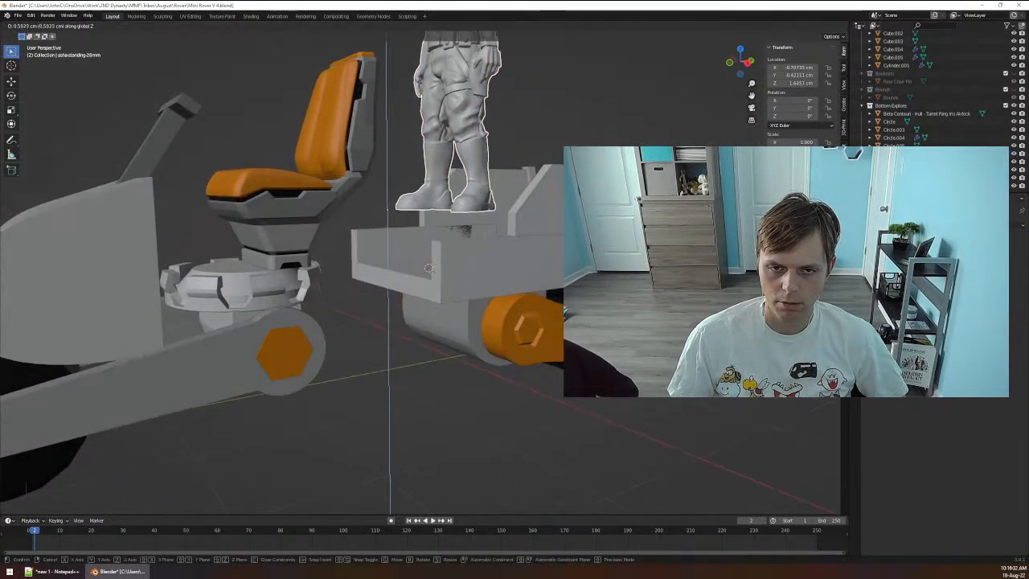
pyautogui.click(428, 268)
# Select the rear side panels and examine their shape and the space under the raised figure from several angles.
pyautogui.moveTo(428, 268); pyautogui.dragTo(310, 244, button='middle')
pyautogui.moveTo(567, 305); pyautogui.dragTo(549, 300, button='middle')
pyautogui.click(548, 300)
pyautogui.click(538, 236)
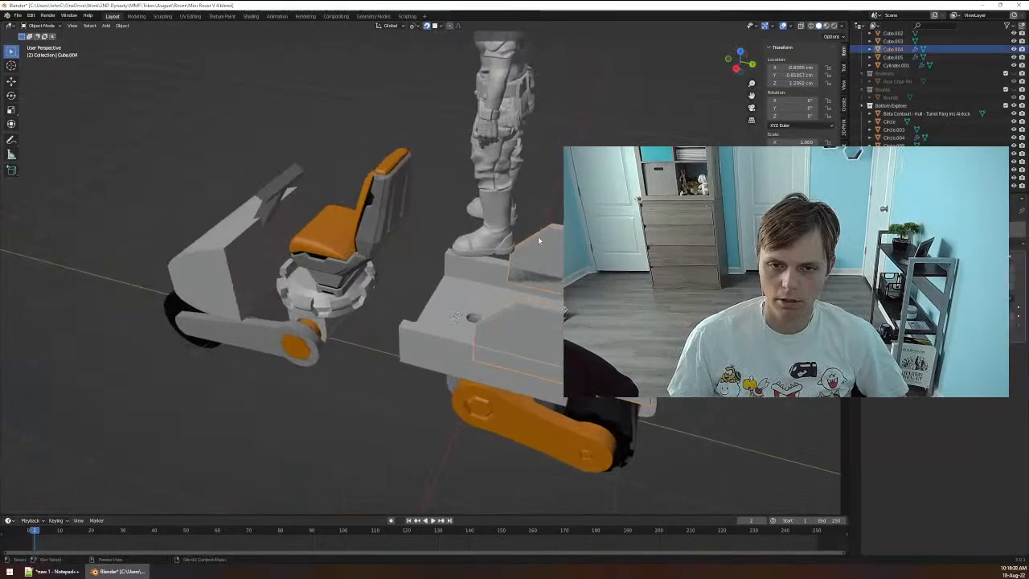
pyautogui.moveTo(538, 236); pyautogui.dragTo(567, 224, button='middle')
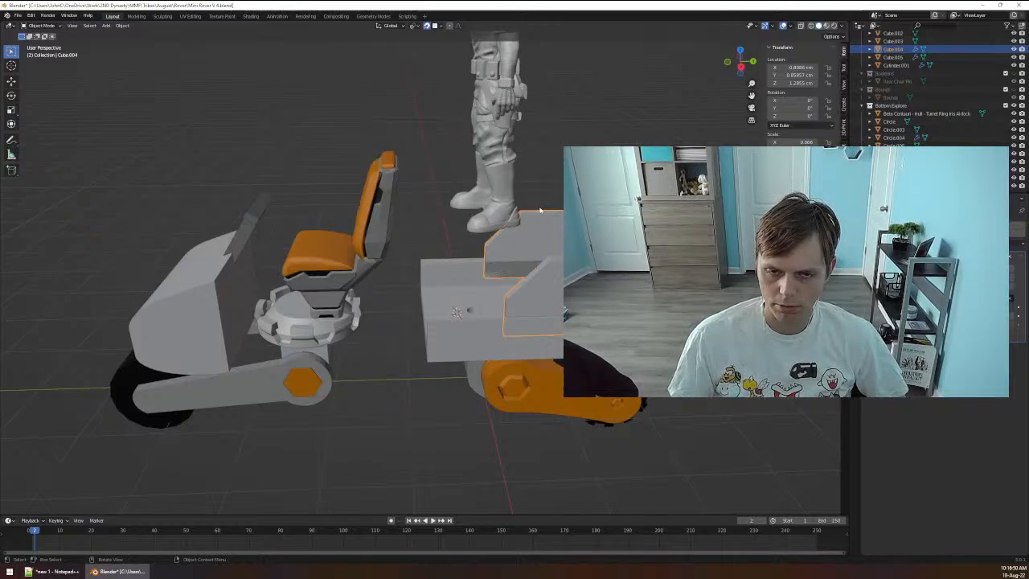
pyautogui.moveTo(540, 209); pyautogui.dragTo(565, 229, button='middle')
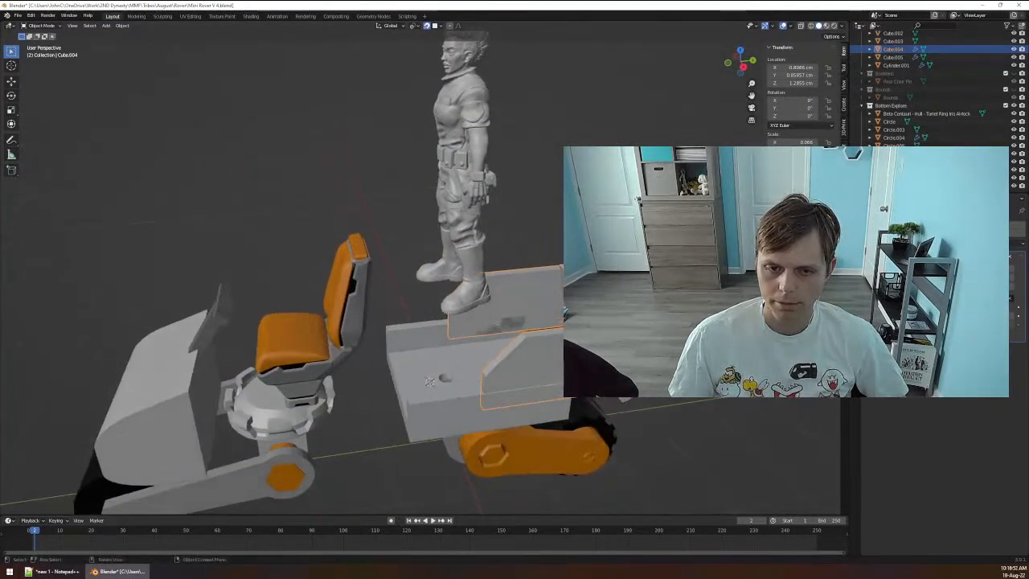
pyautogui.moveTo(509, 269); pyautogui.dragTo(550, 329, button='middle')
pyautogui.scroll(-3, 603, 281)
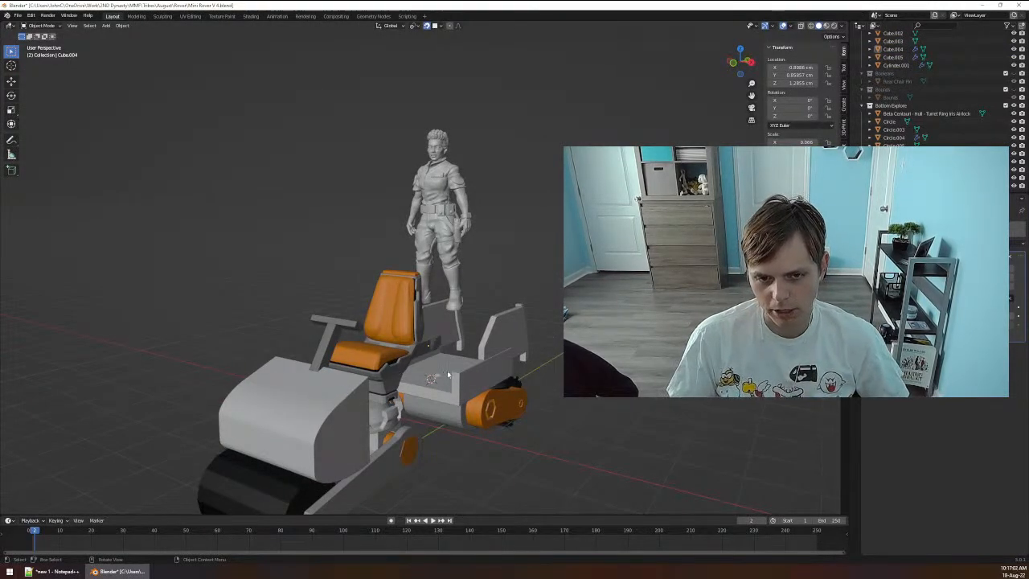
pyautogui.moveTo(556, 394); pyautogui.dragTo(639, 432, button='middle')
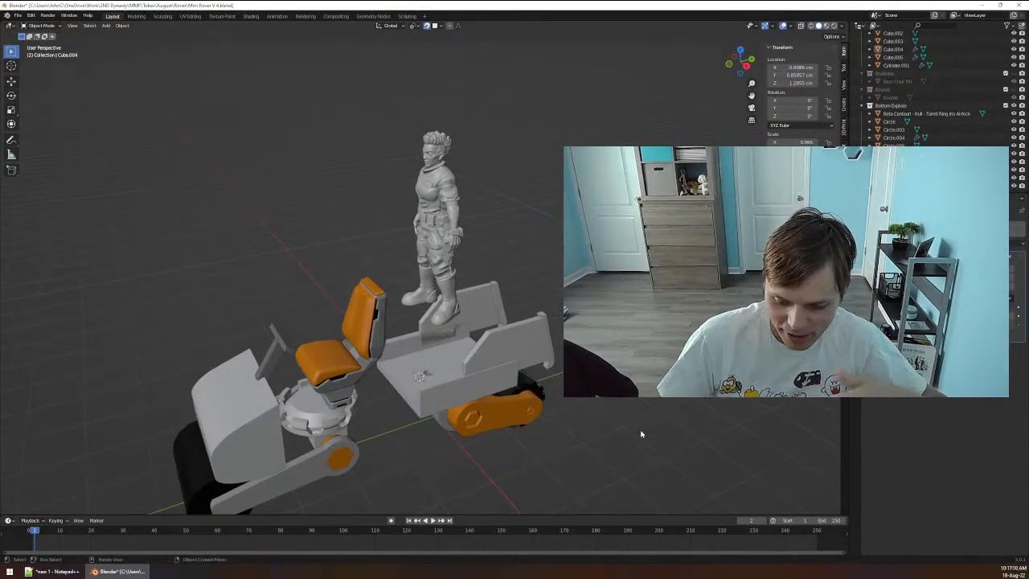